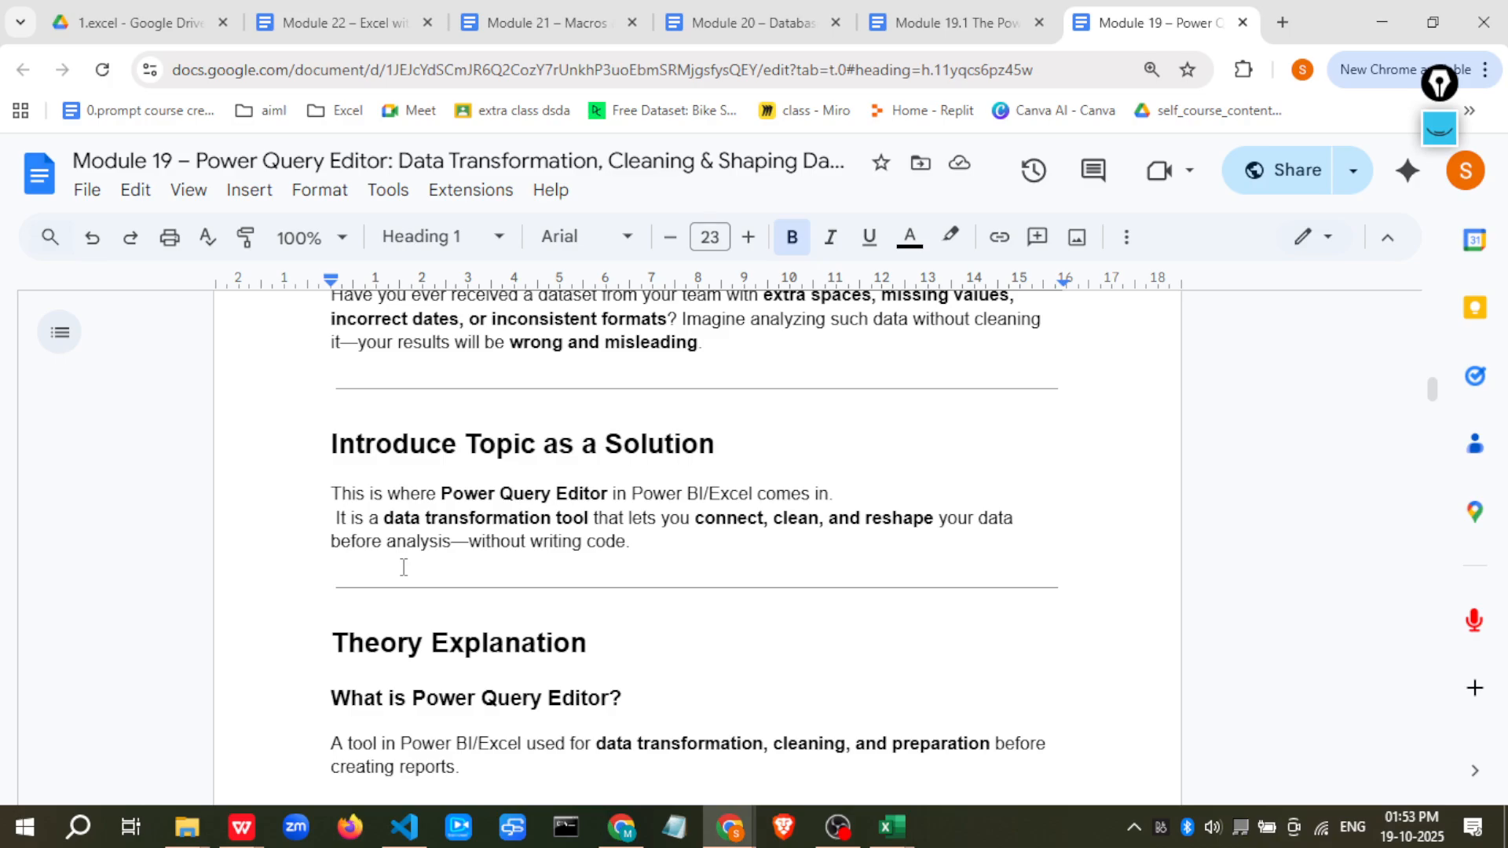
Read through the Power Query Editor lesson notes, sample employee dataset and practice tasks in the document
scroll(404, 567, down, 3)
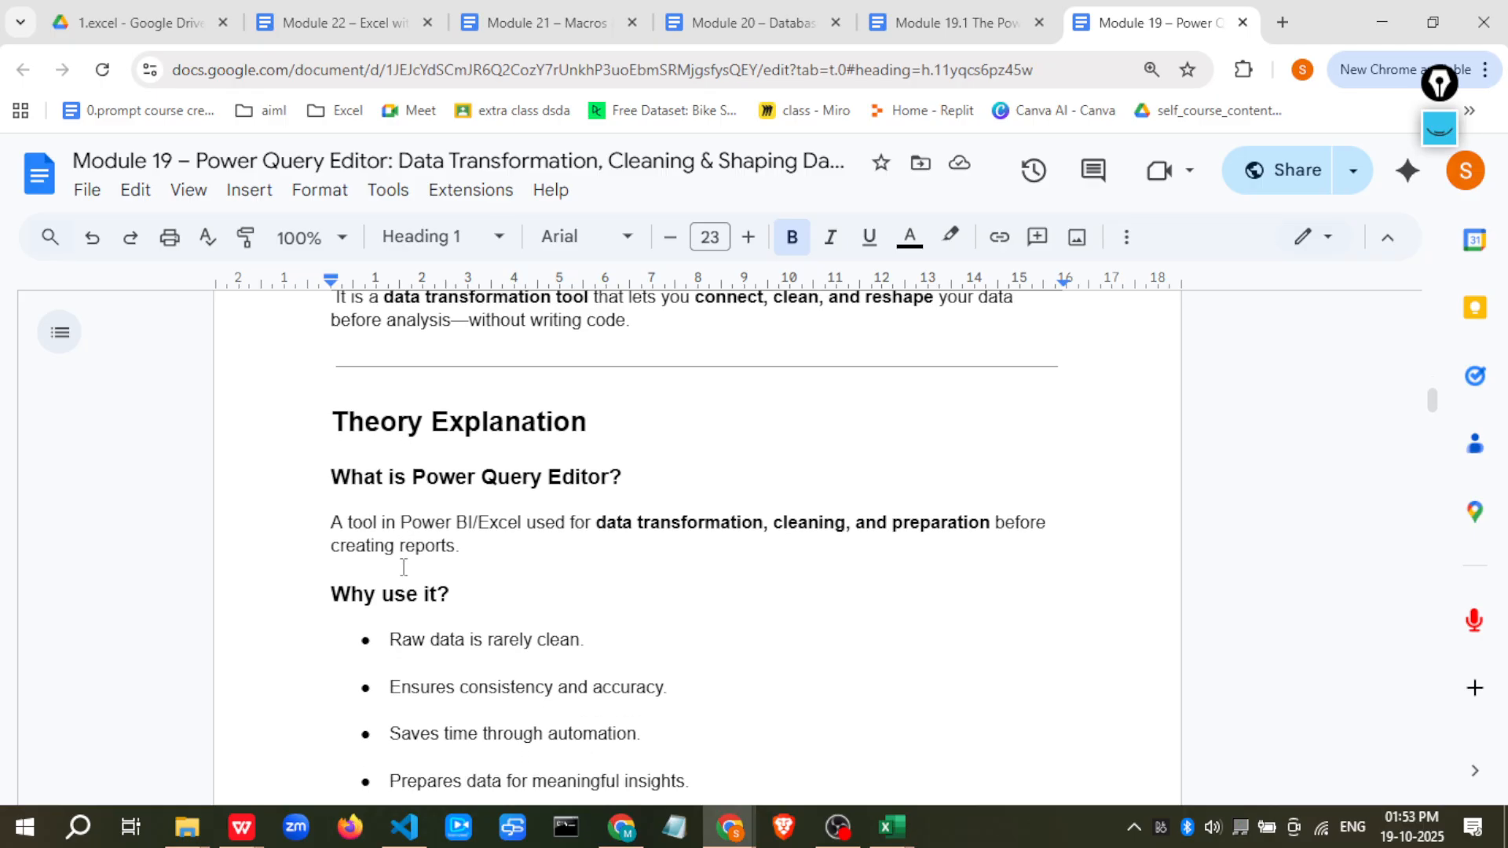
scroll(404, 567, down, 2)
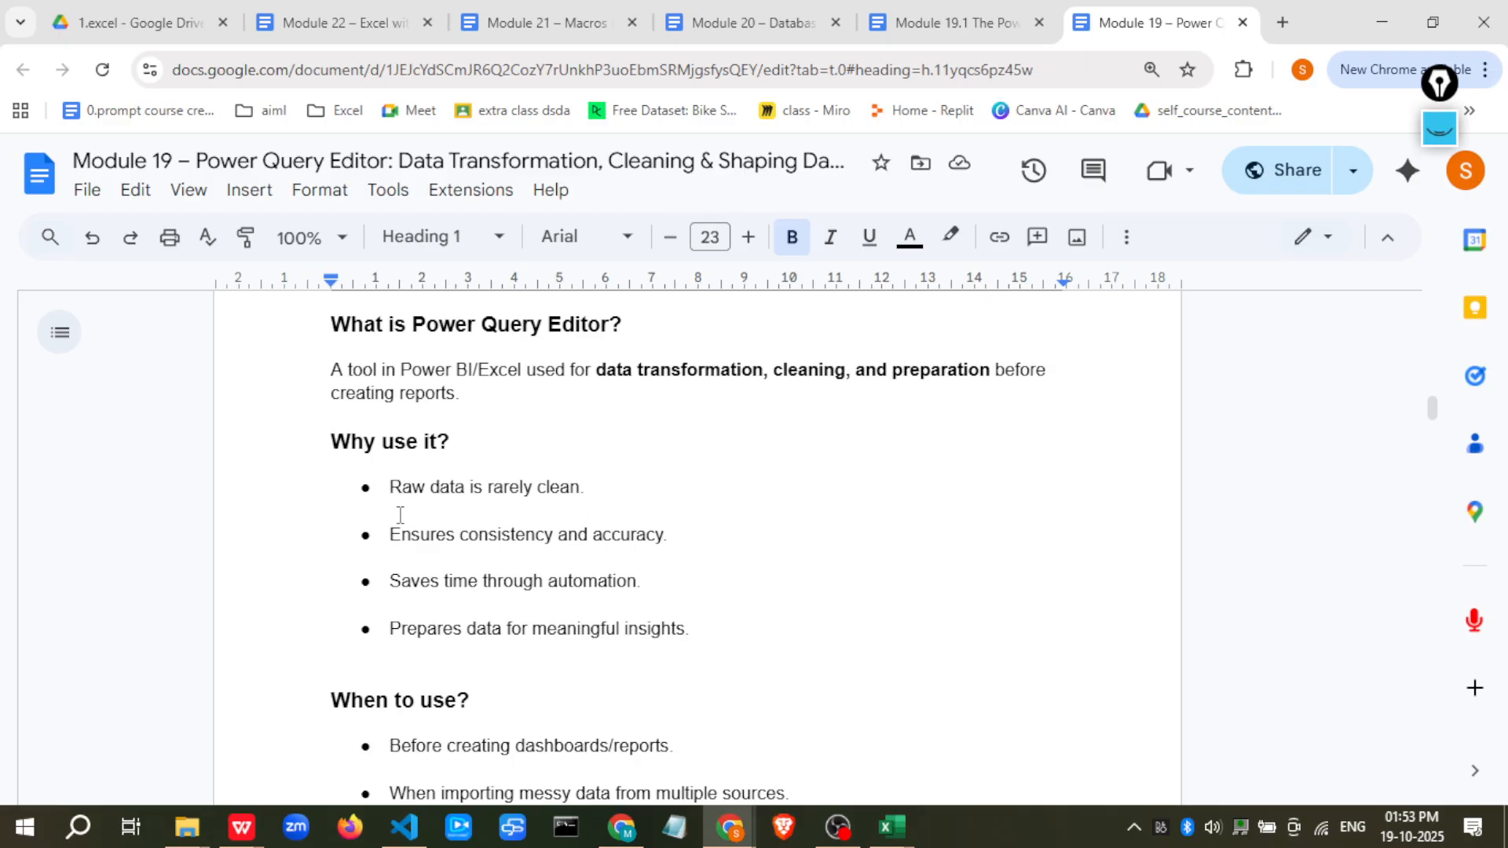
scroll(400, 514, down, 1)
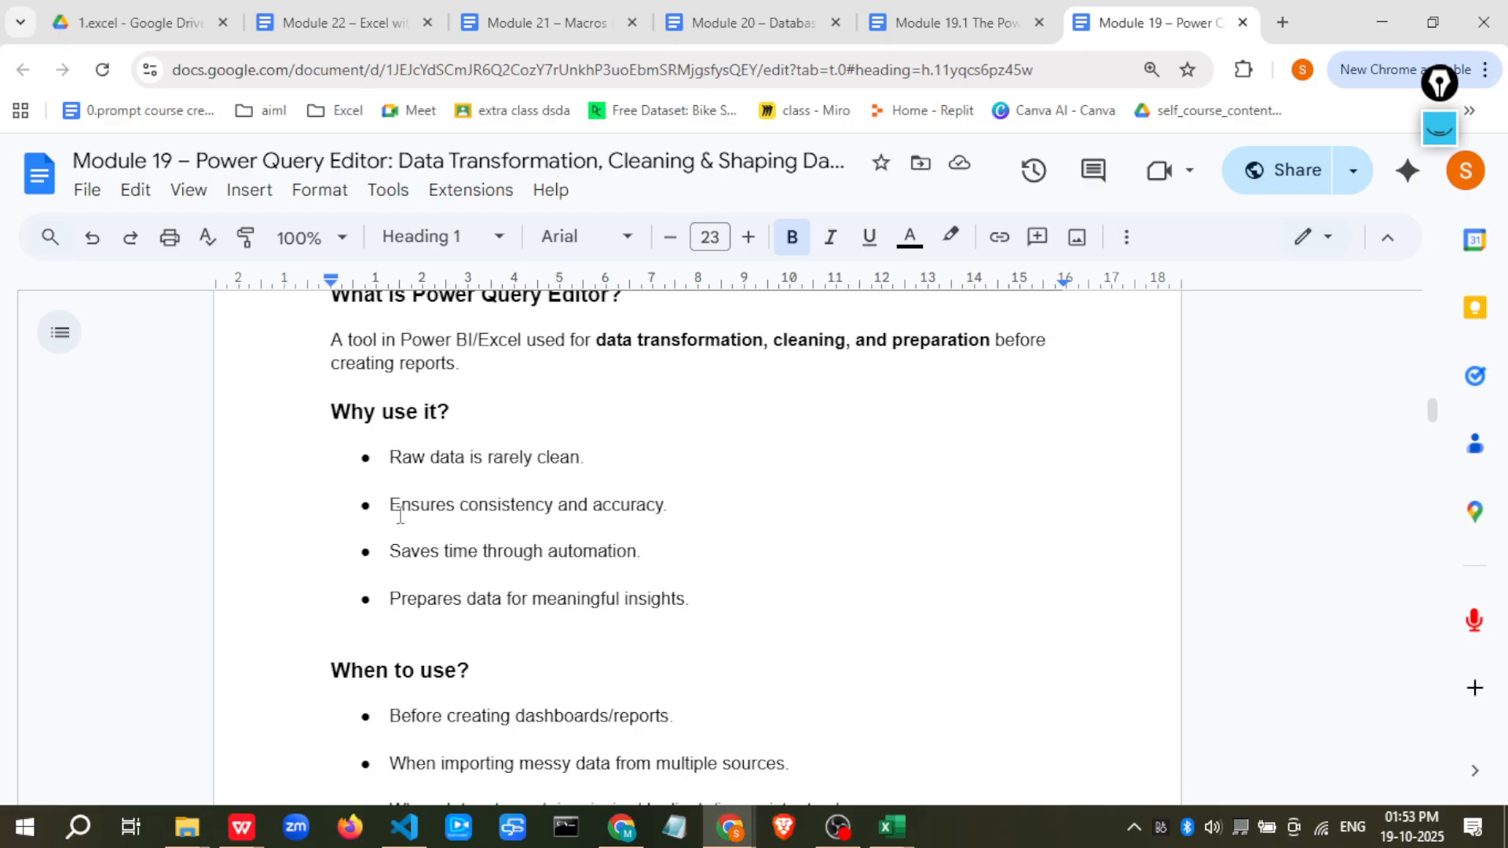
scroll(400, 514, down, 2)
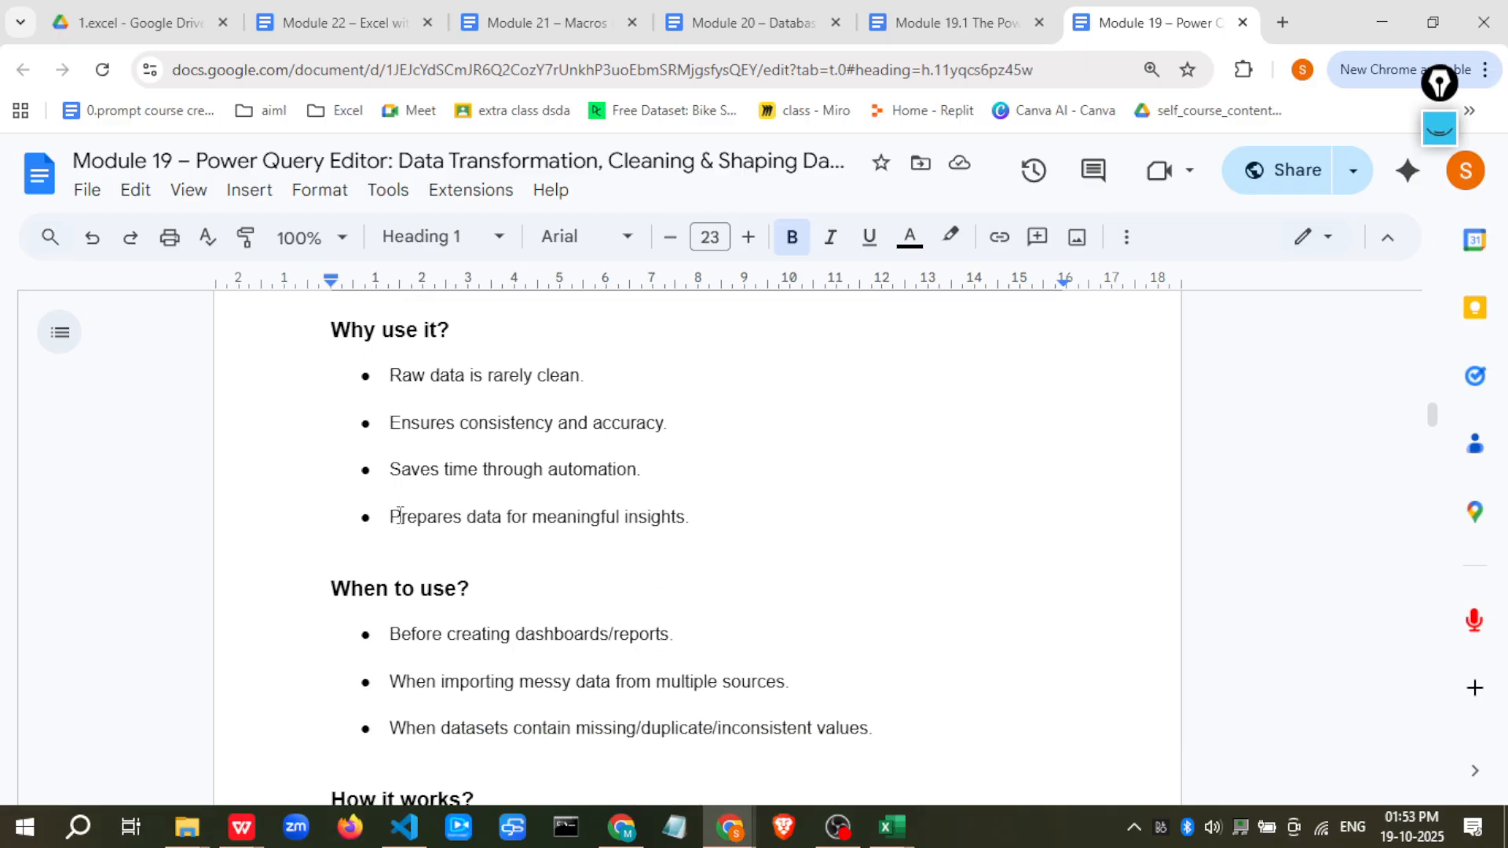
scroll(400, 515, down, 2)
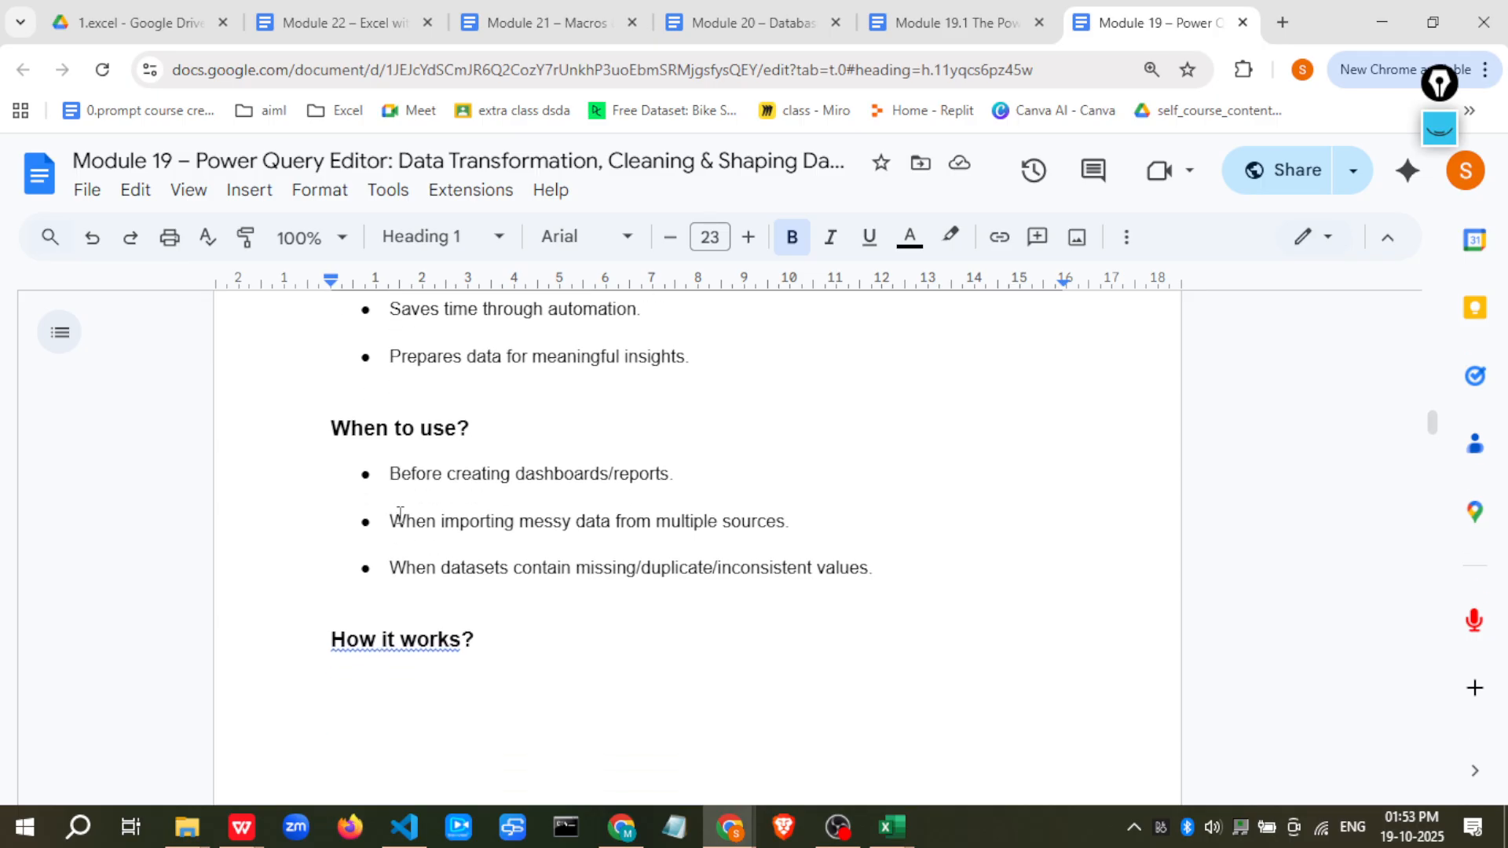
scroll(400, 514, down, 1)
scroll(399, 514, down, 1)
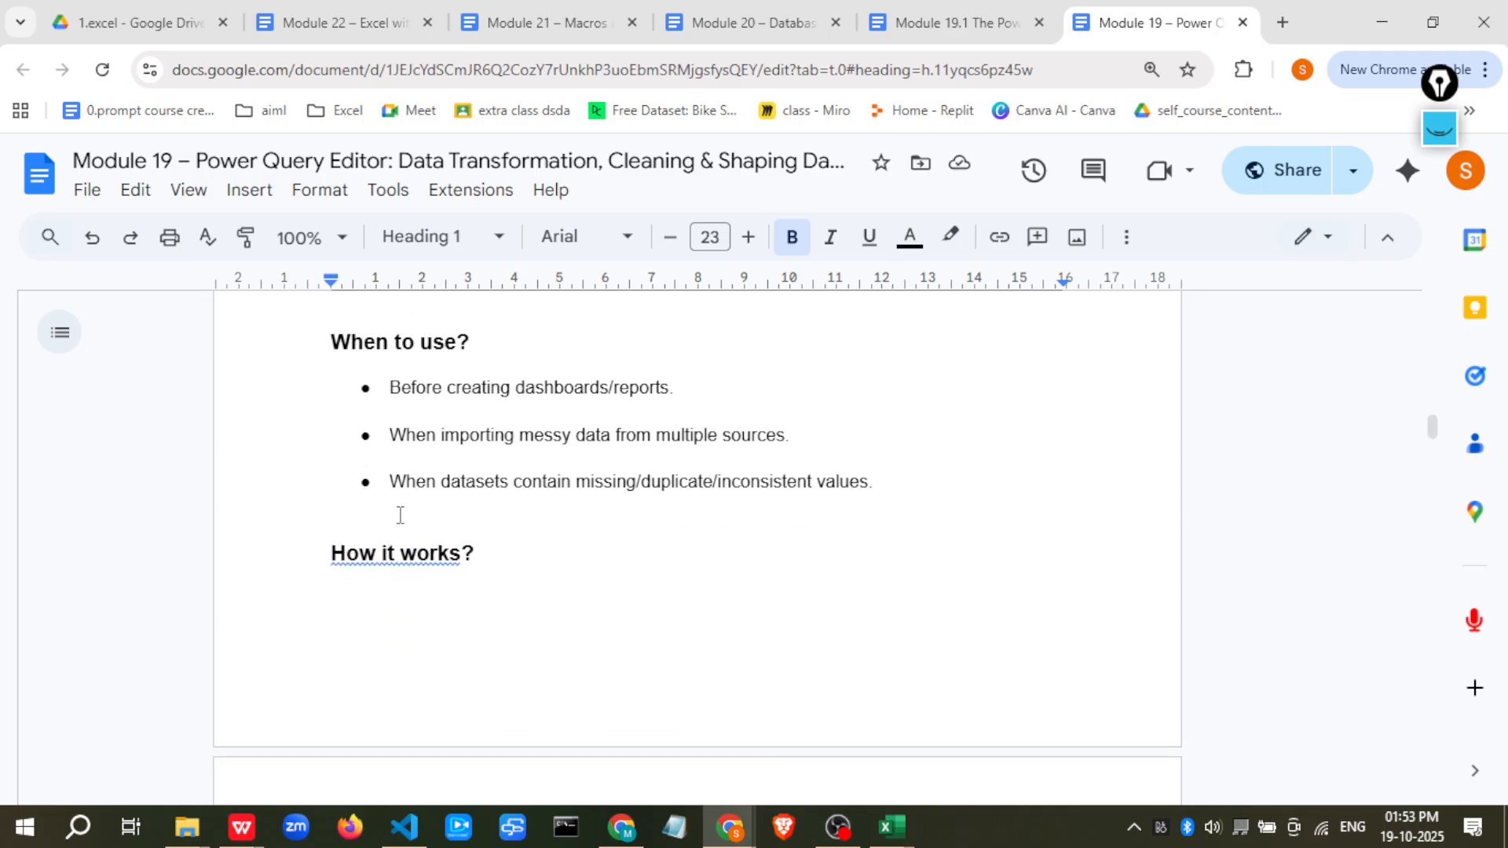
scroll(399, 514, down, 1)
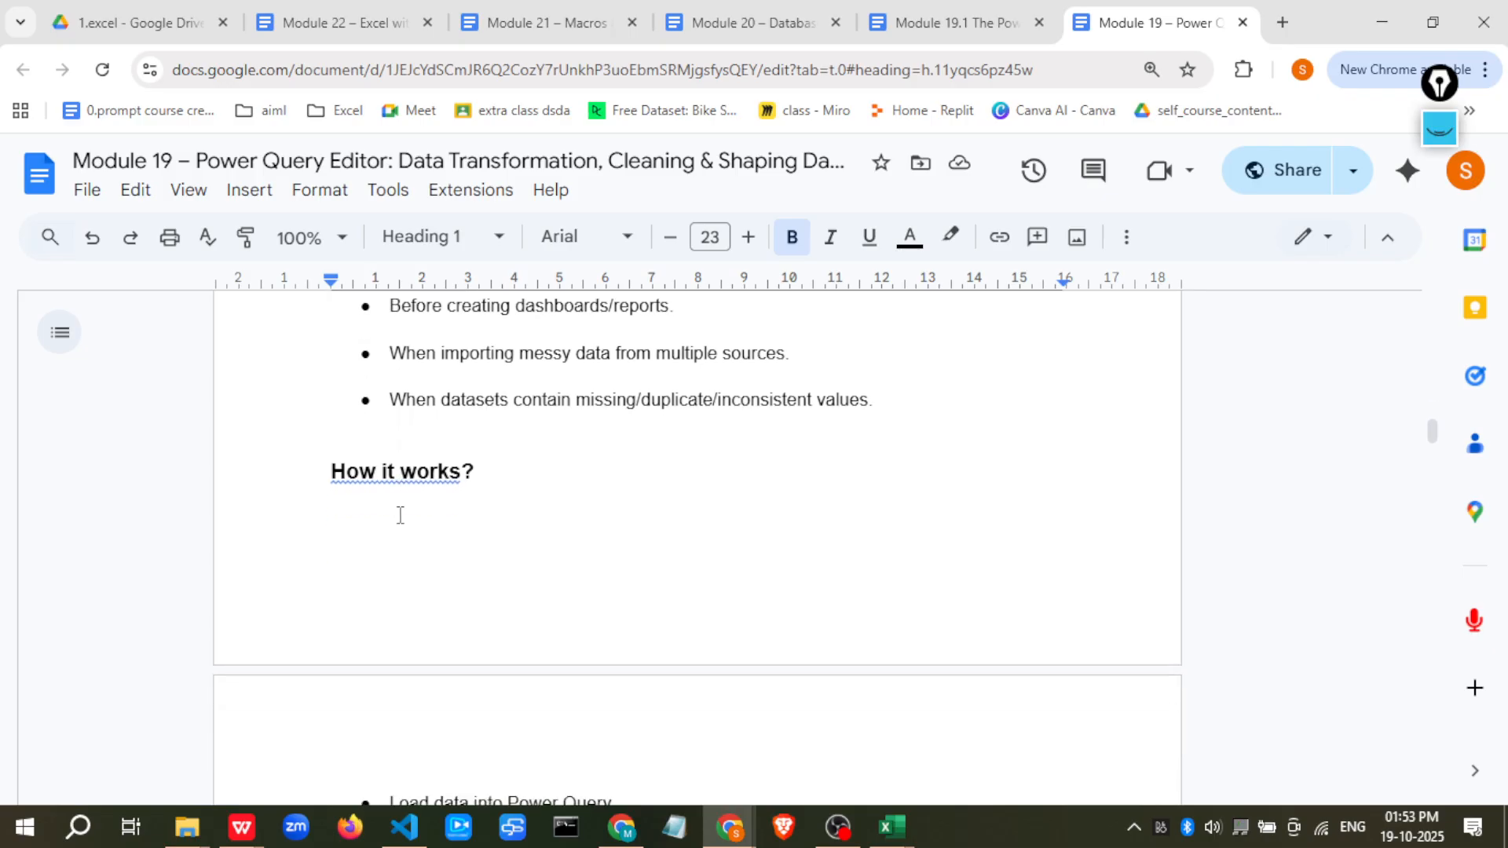
scroll(400, 514, down, 4)
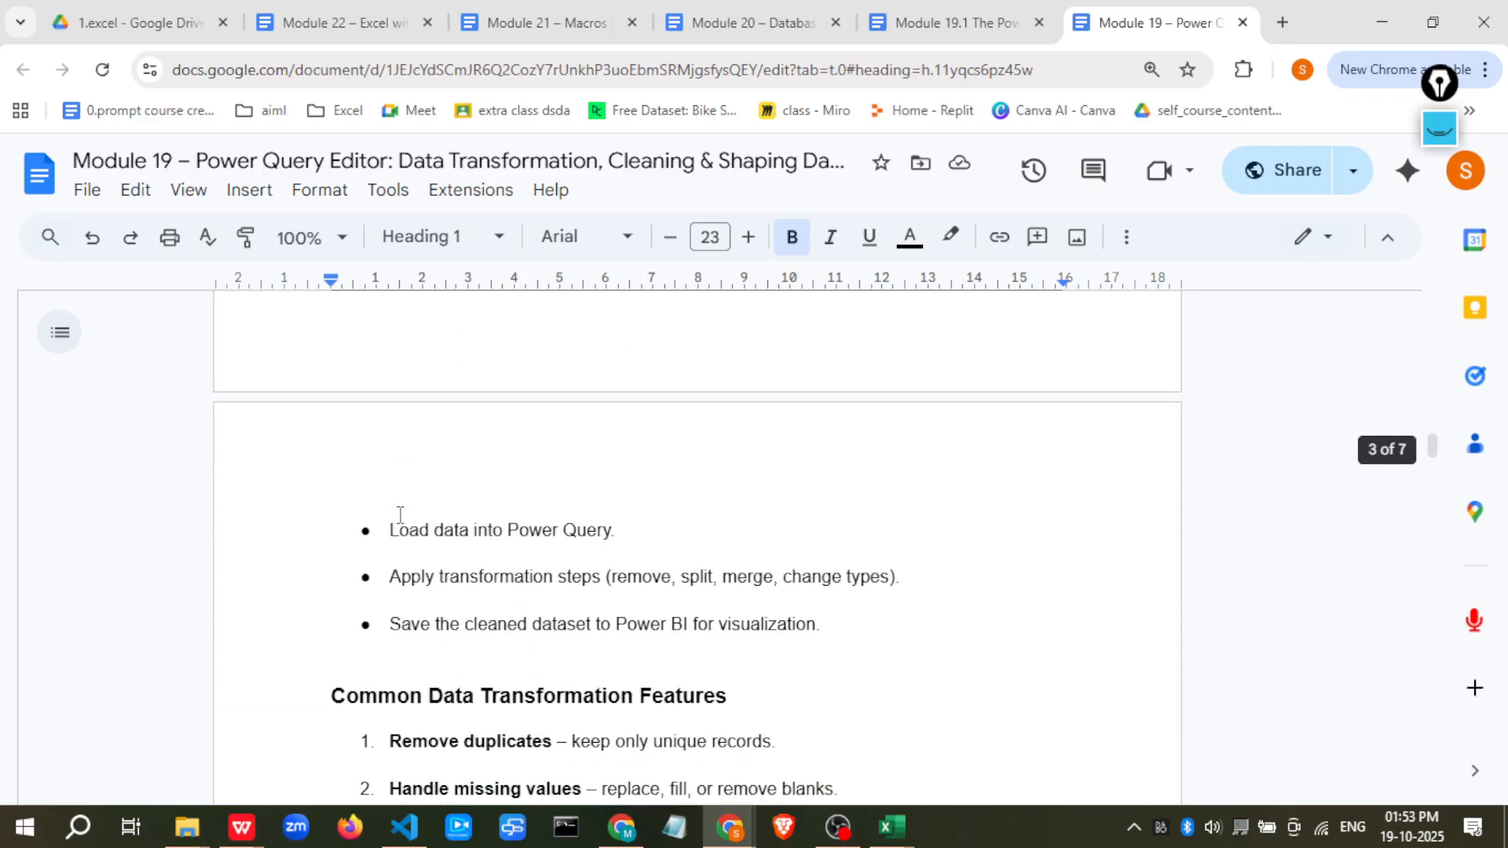
scroll(399, 514, down, 2)
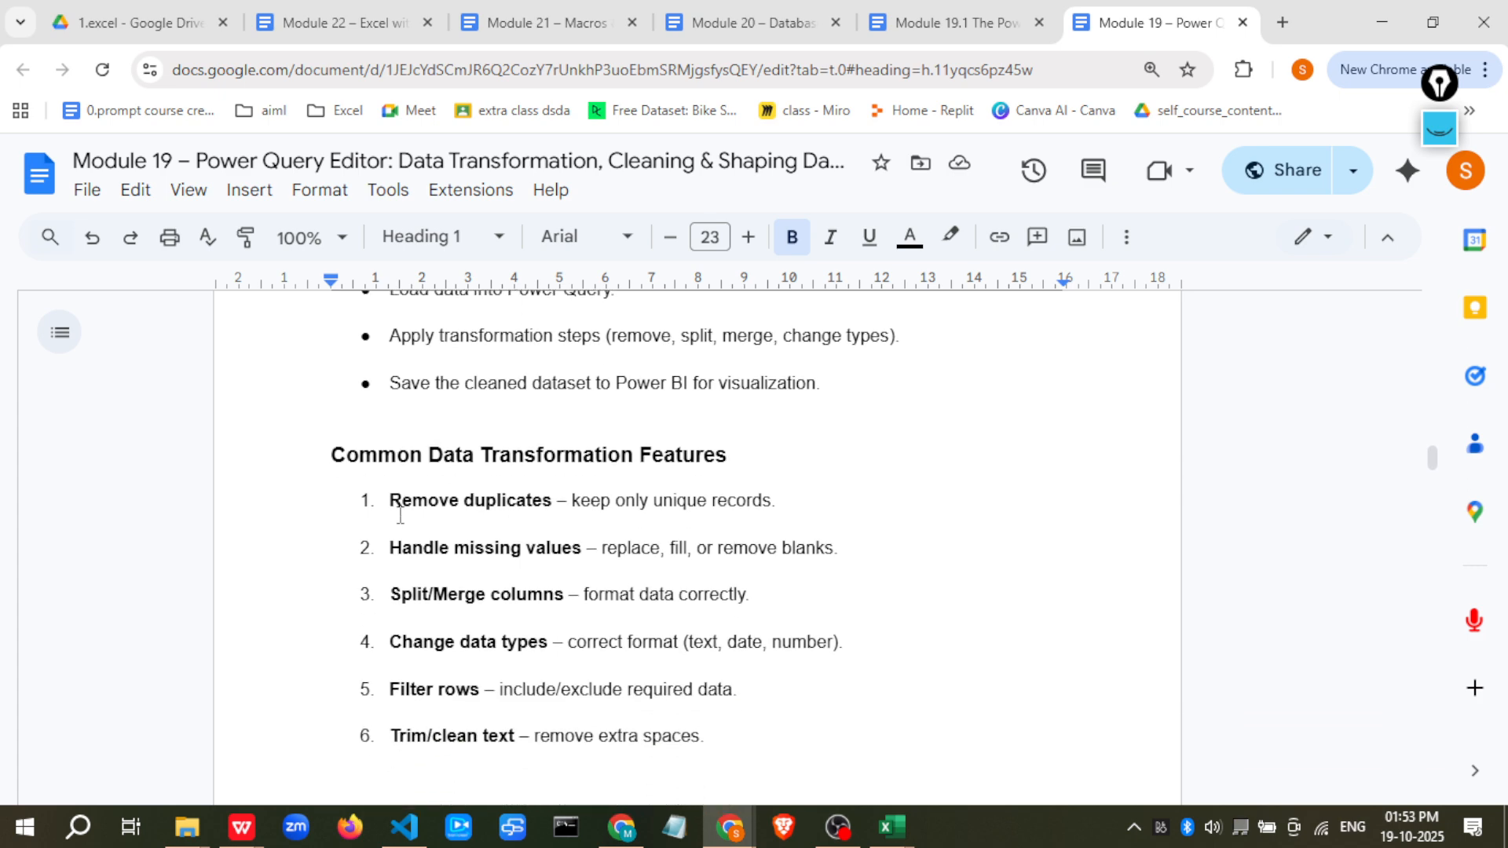
scroll(400, 514, down, 1)
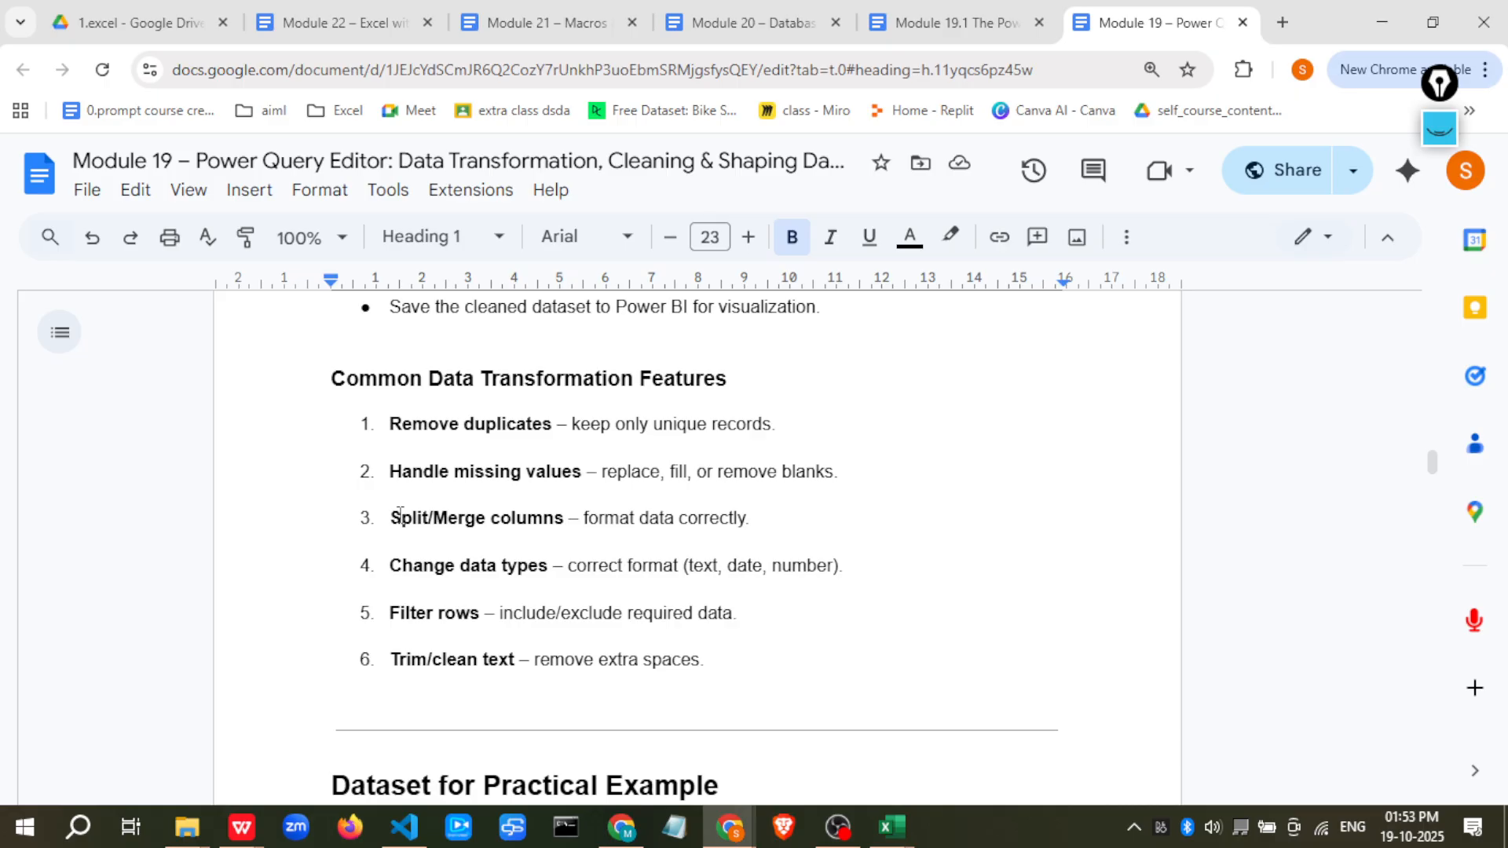
scroll(399, 515, down, 5)
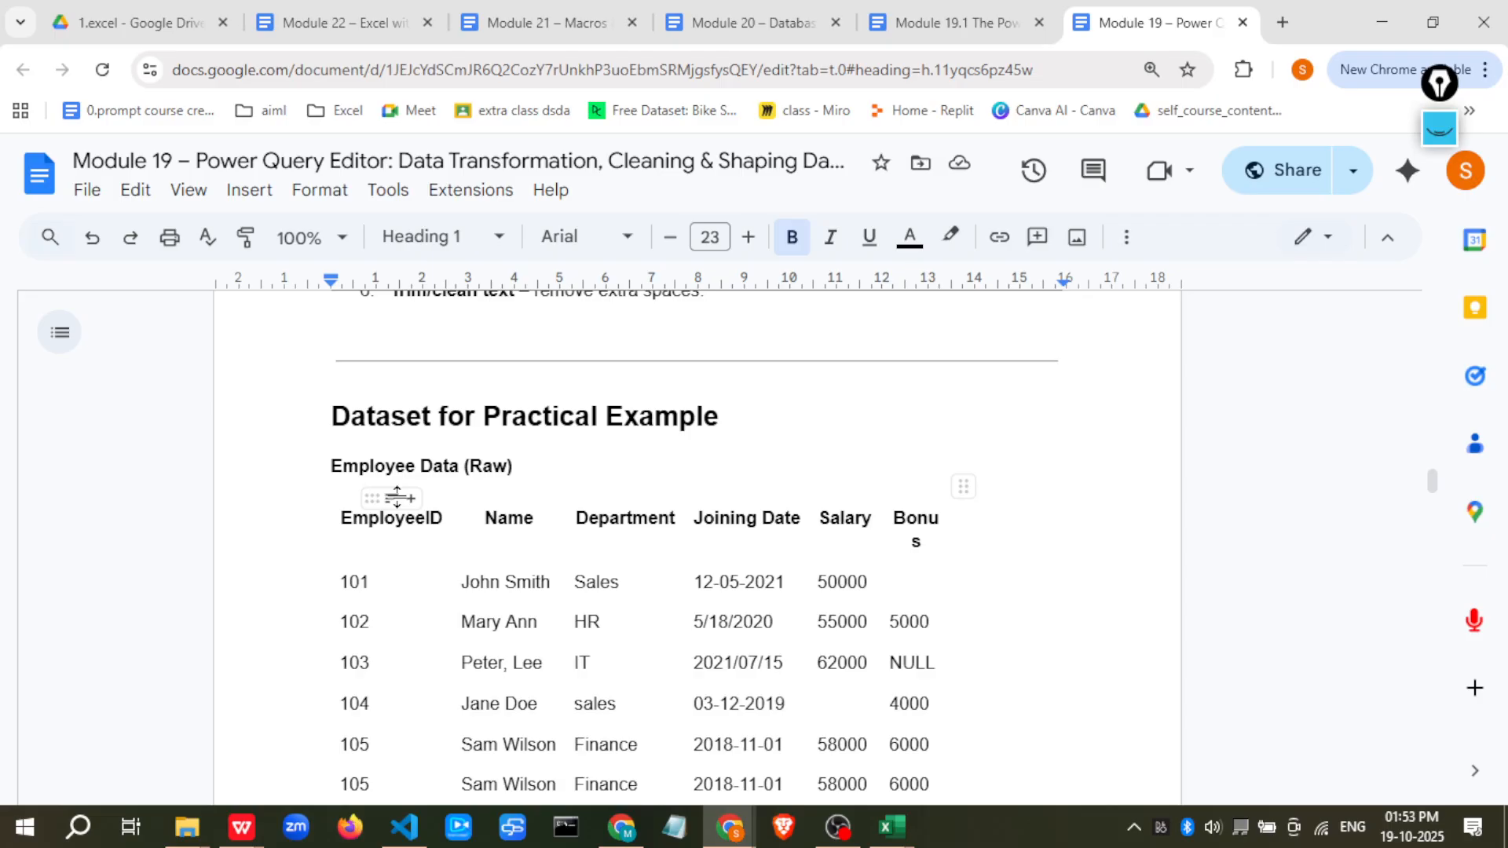
scroll(397, 497, down, 1)
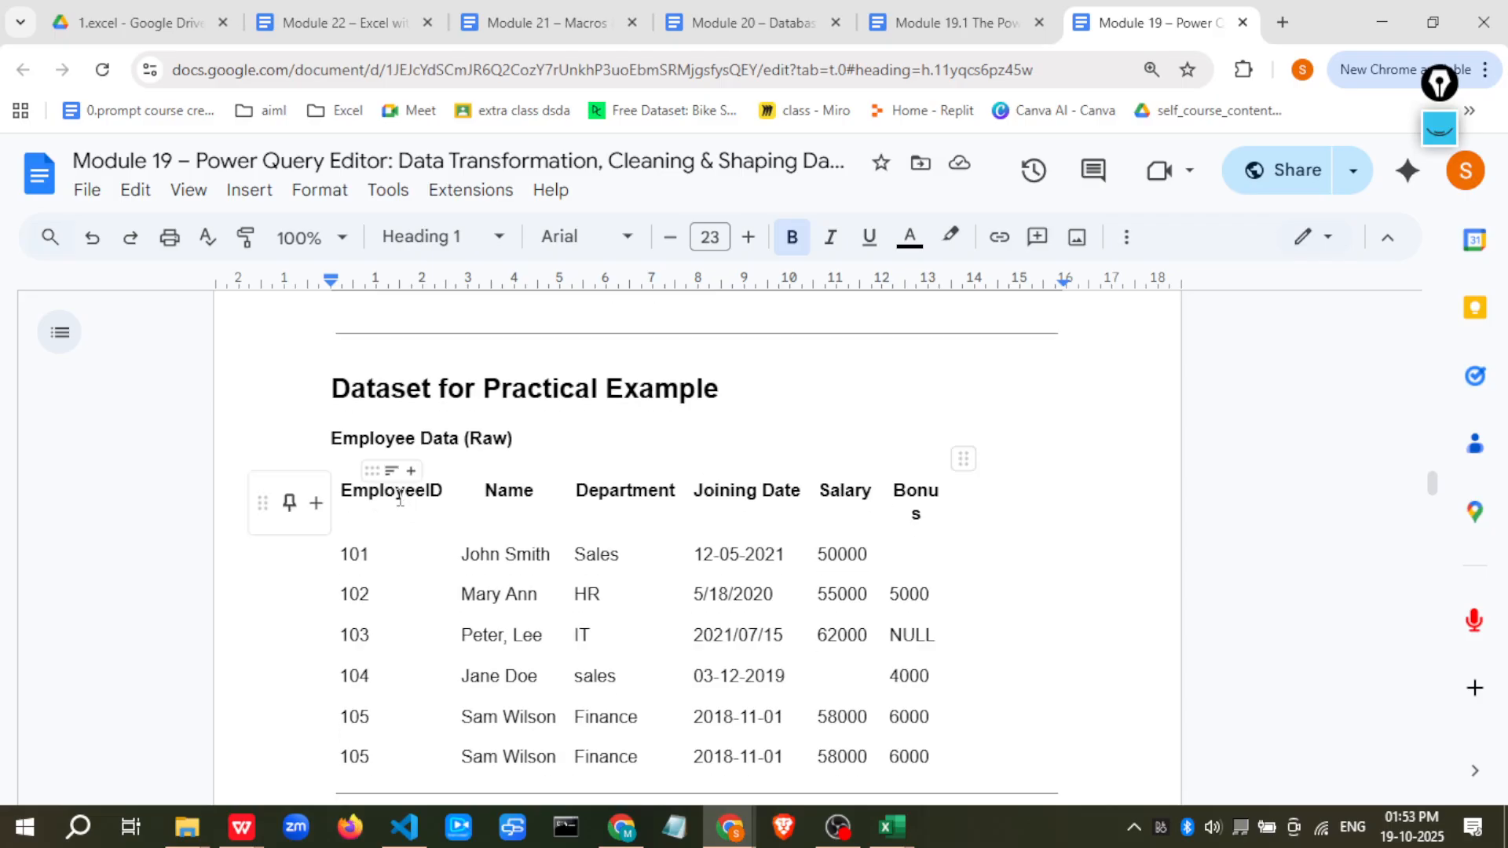
scroll(396, 496, down, 1)
scroll(537, 572, down, 5)
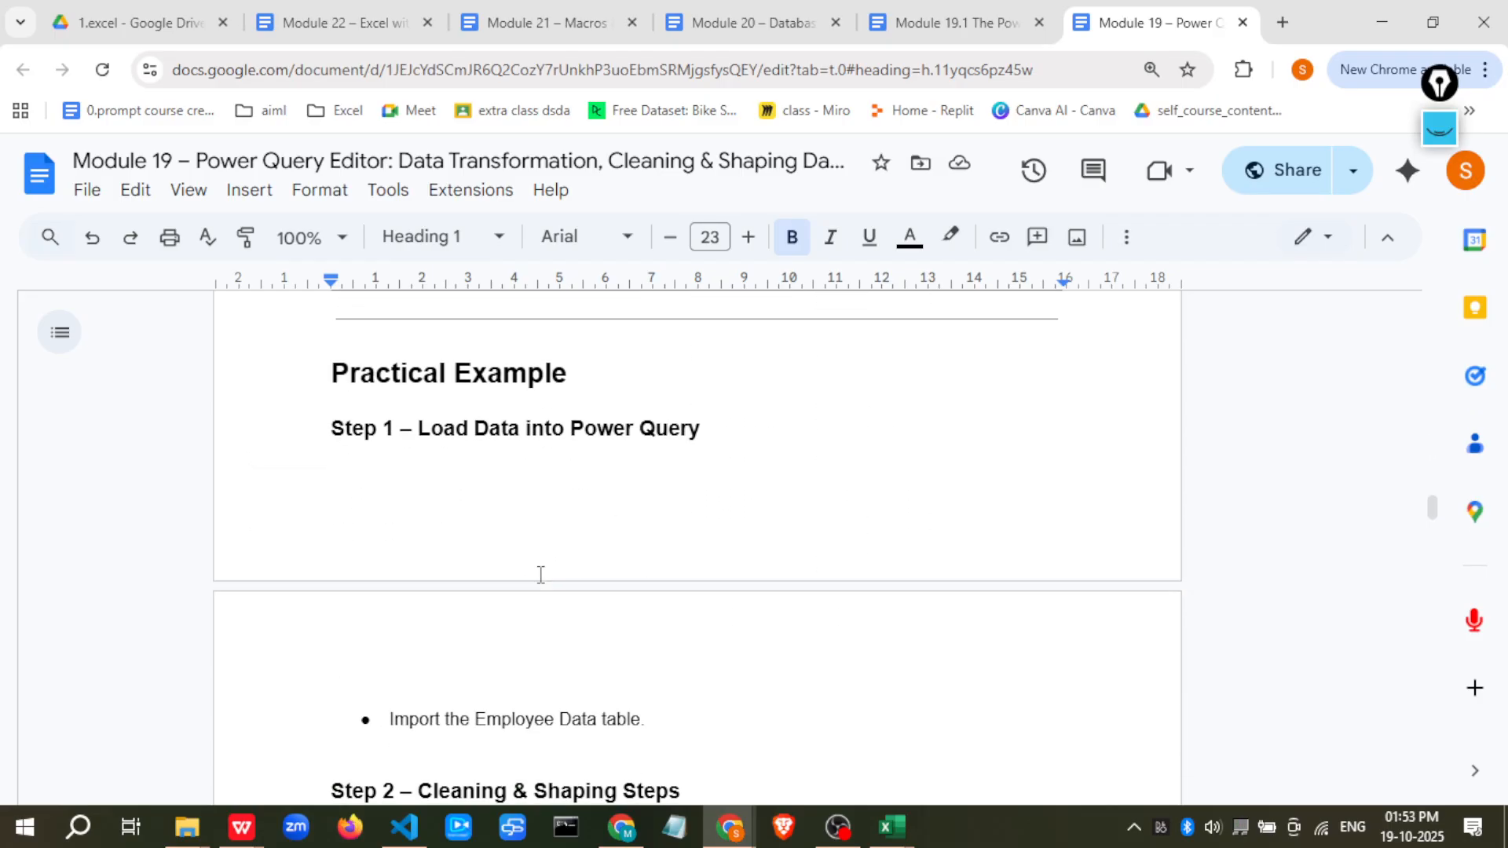
scroll(460, 615, down, 2)
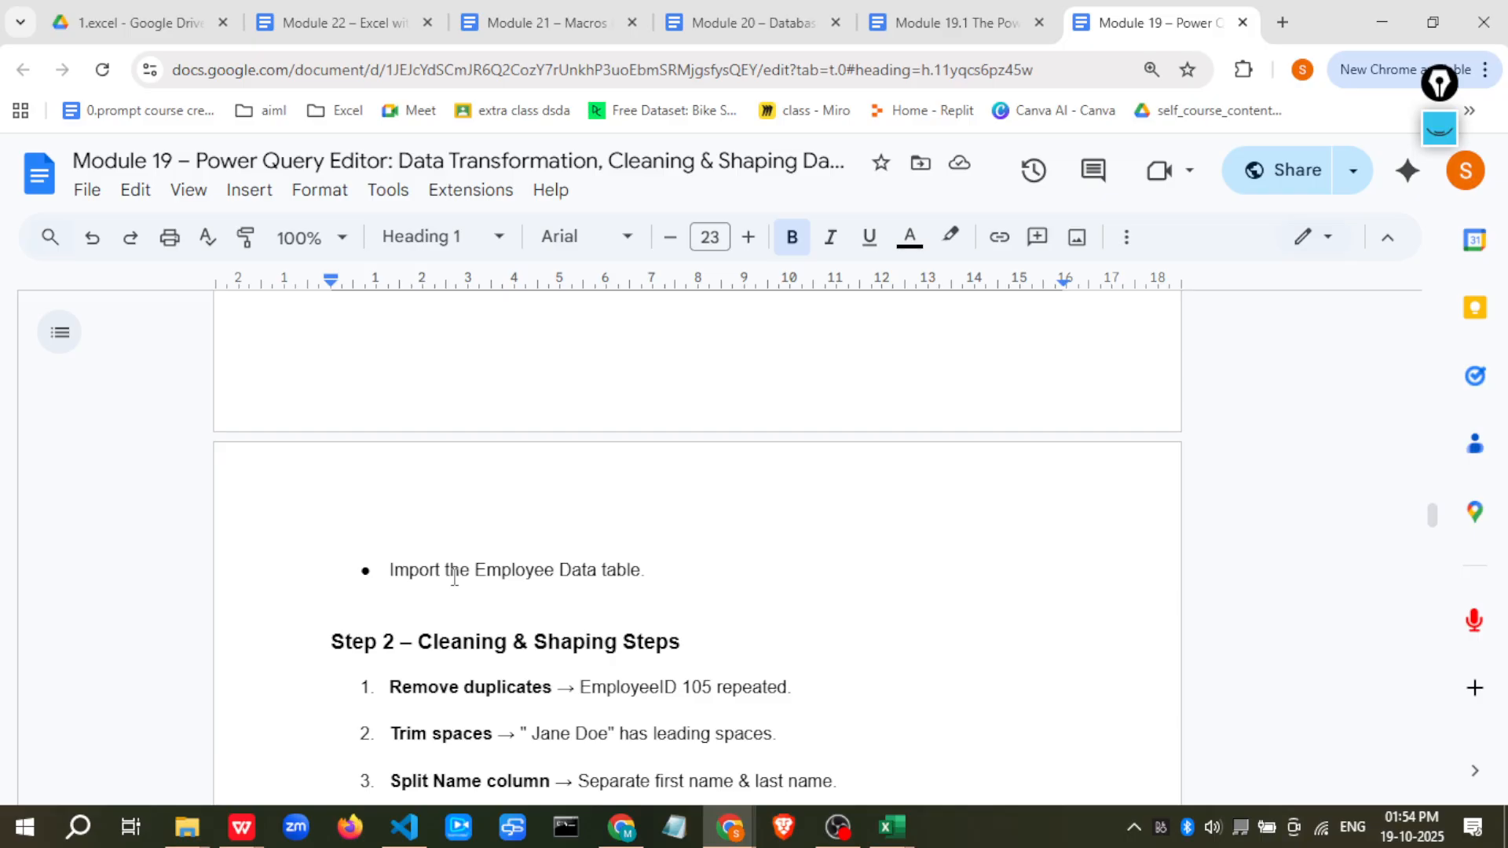
scroll(454, 566, down, 4)
scroll(455, 567, down, 3)
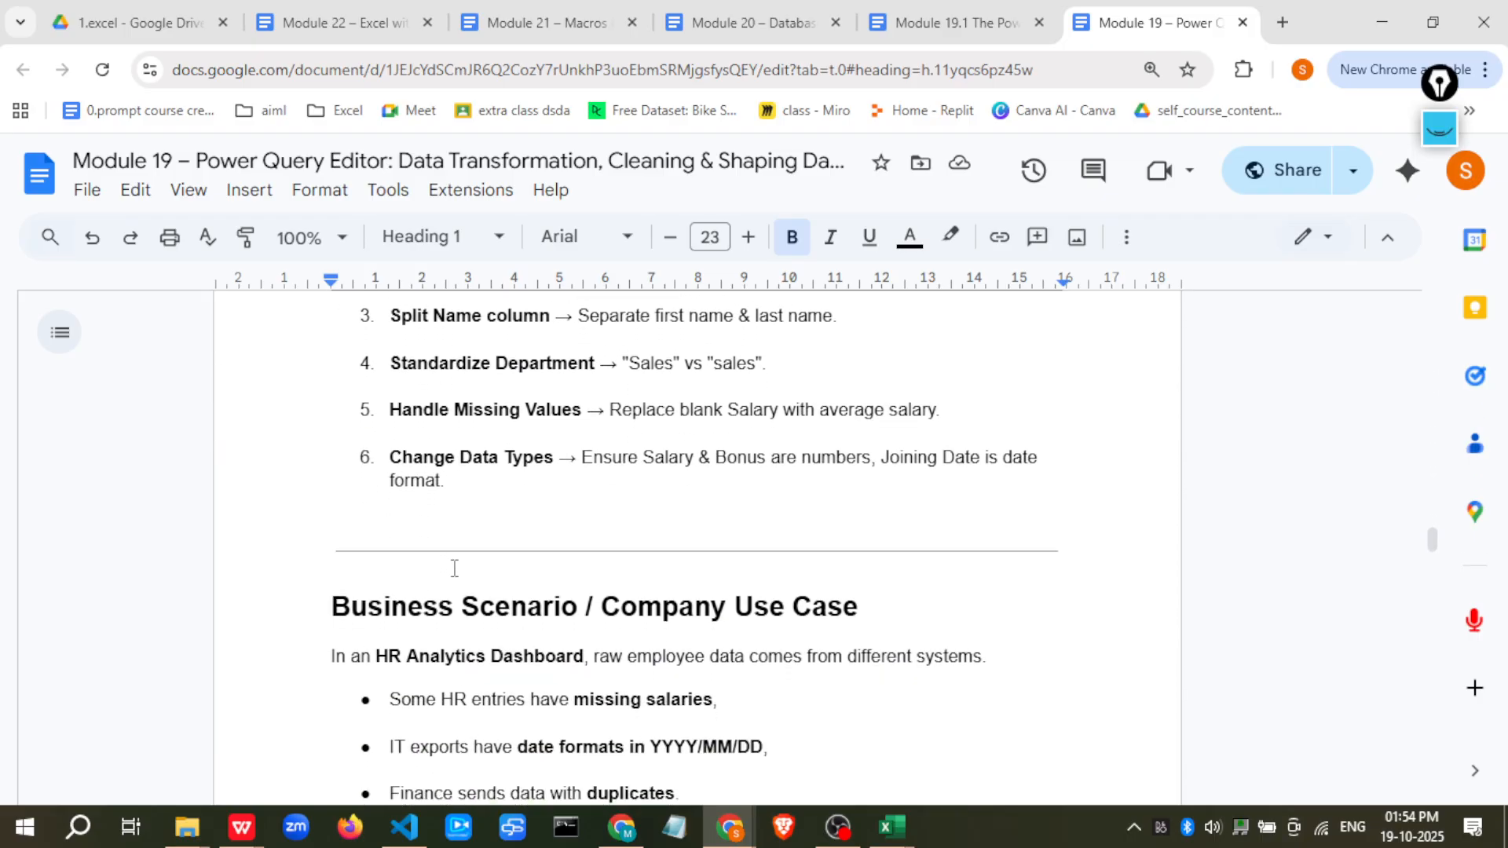
scroll(455, 567, down, 6)
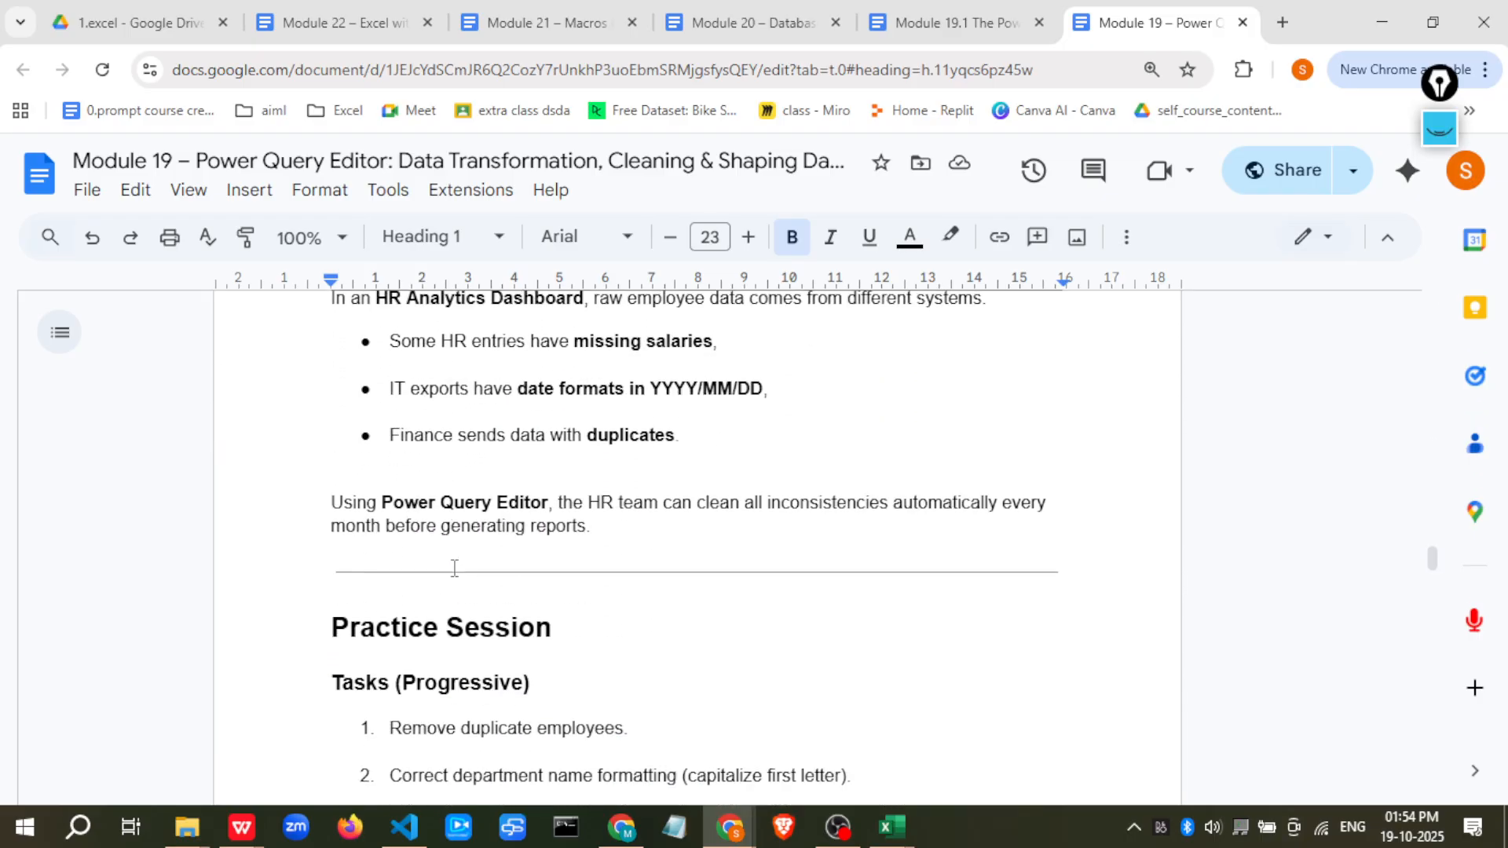
scroll(455, 567, down, 9)
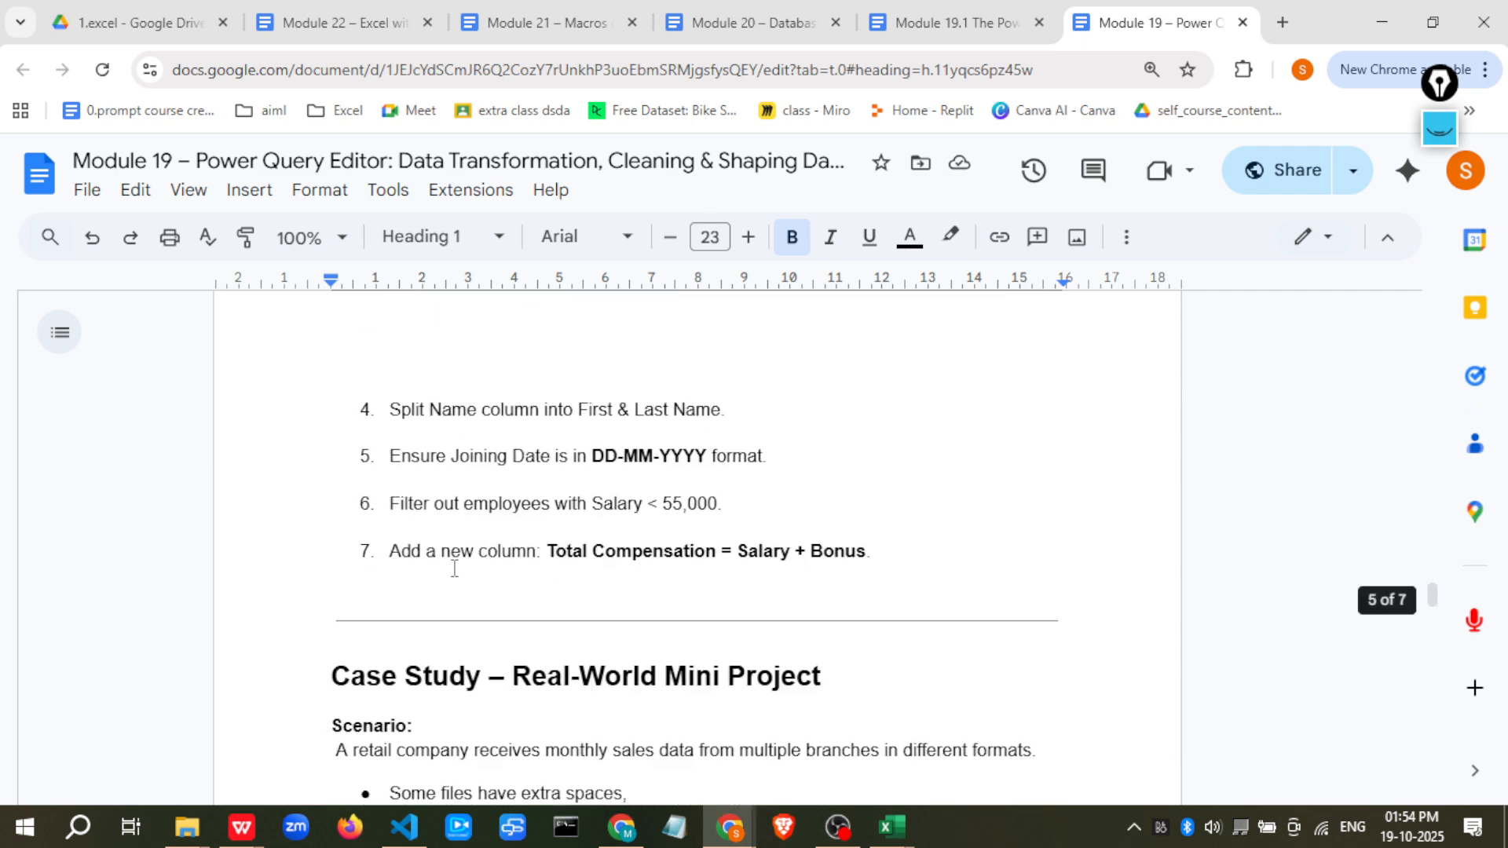
scroll(455, 567, down, 2)
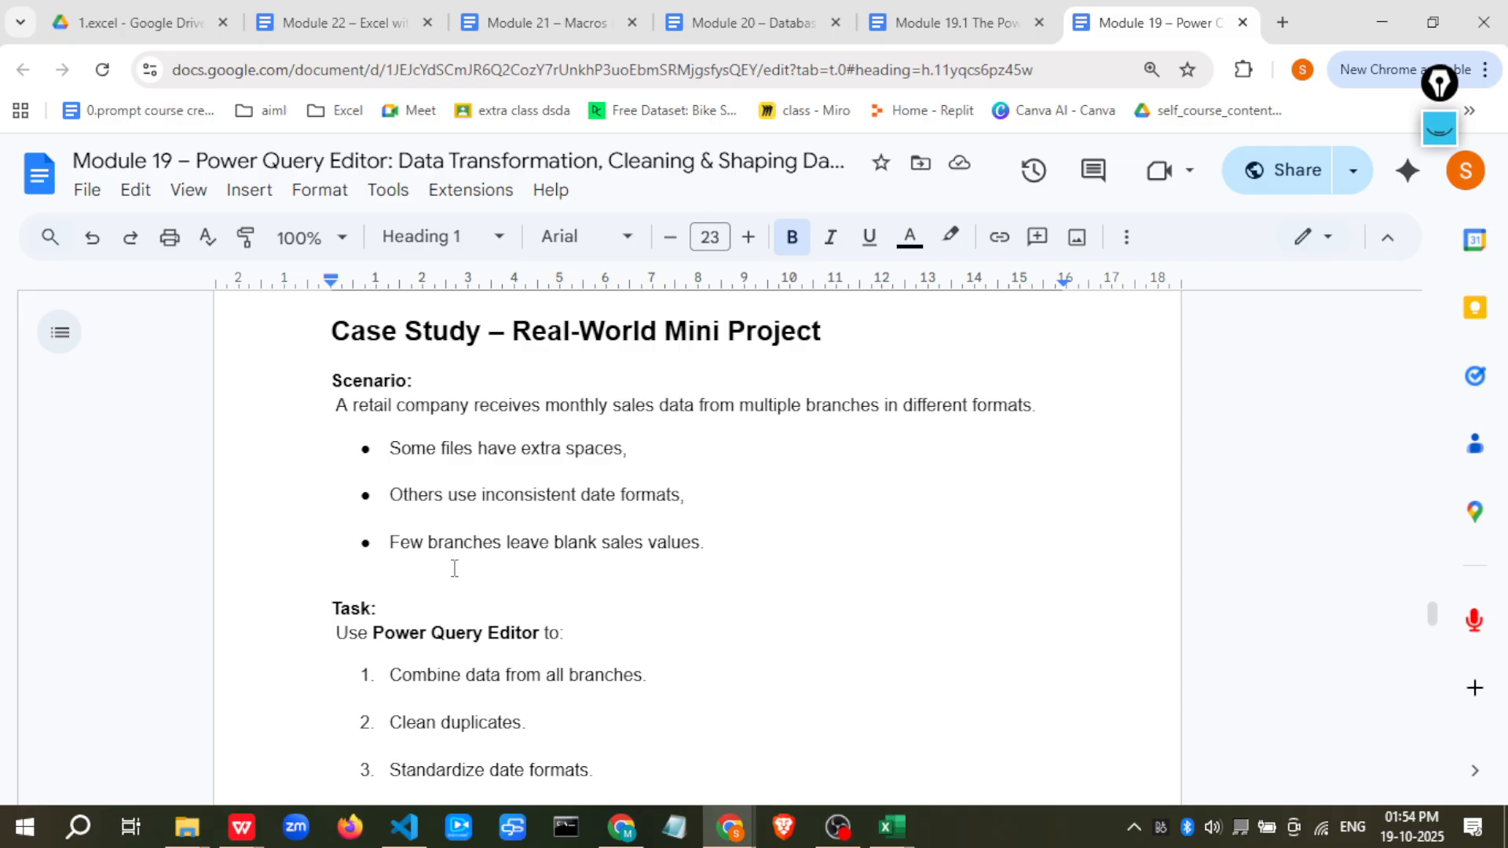
scroll(454, 568, down, 1)
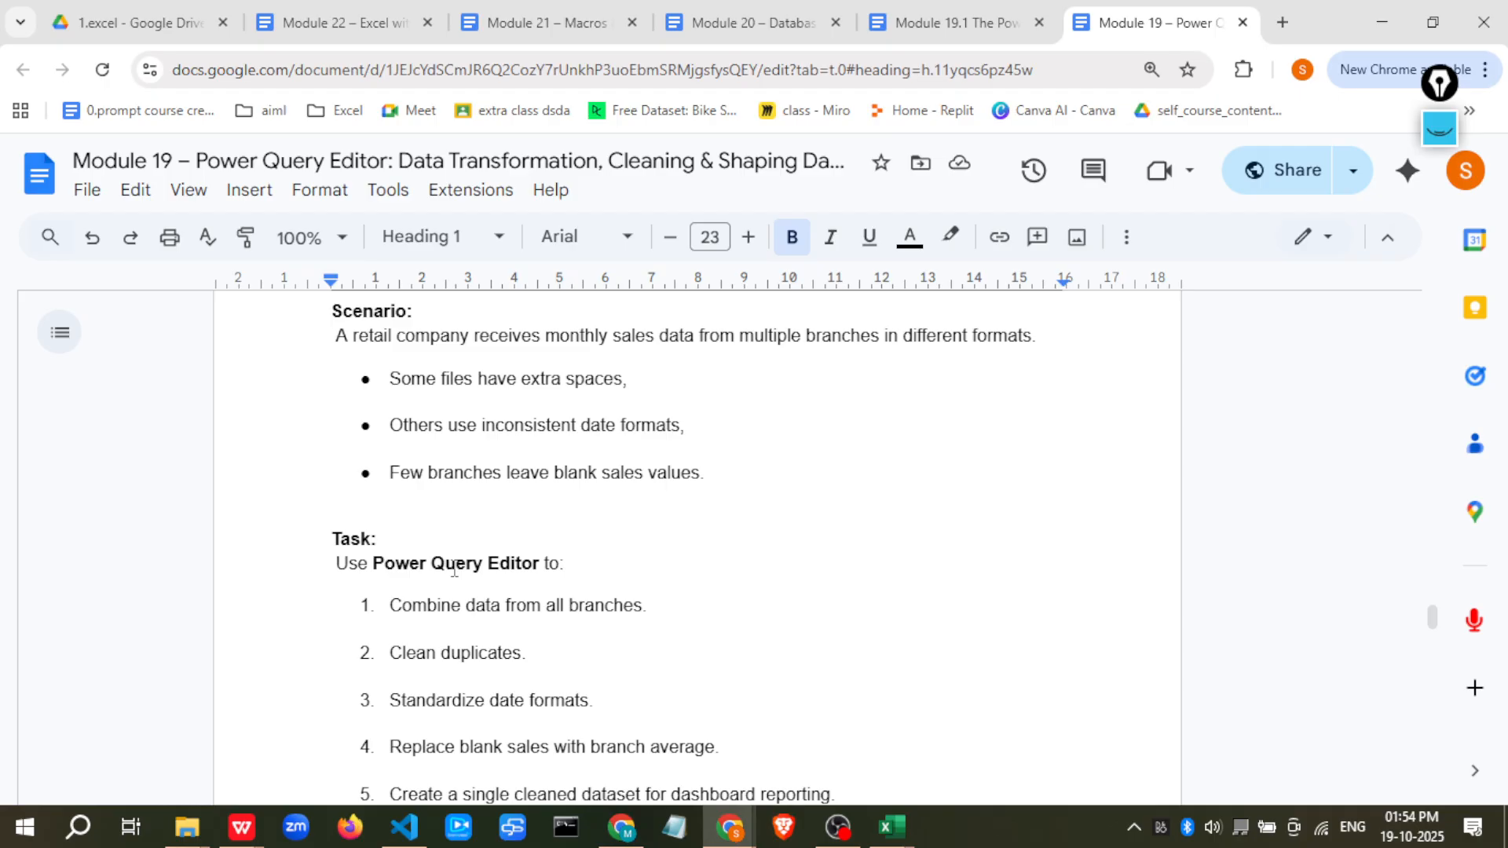
scroll(410, 599, down, 3)
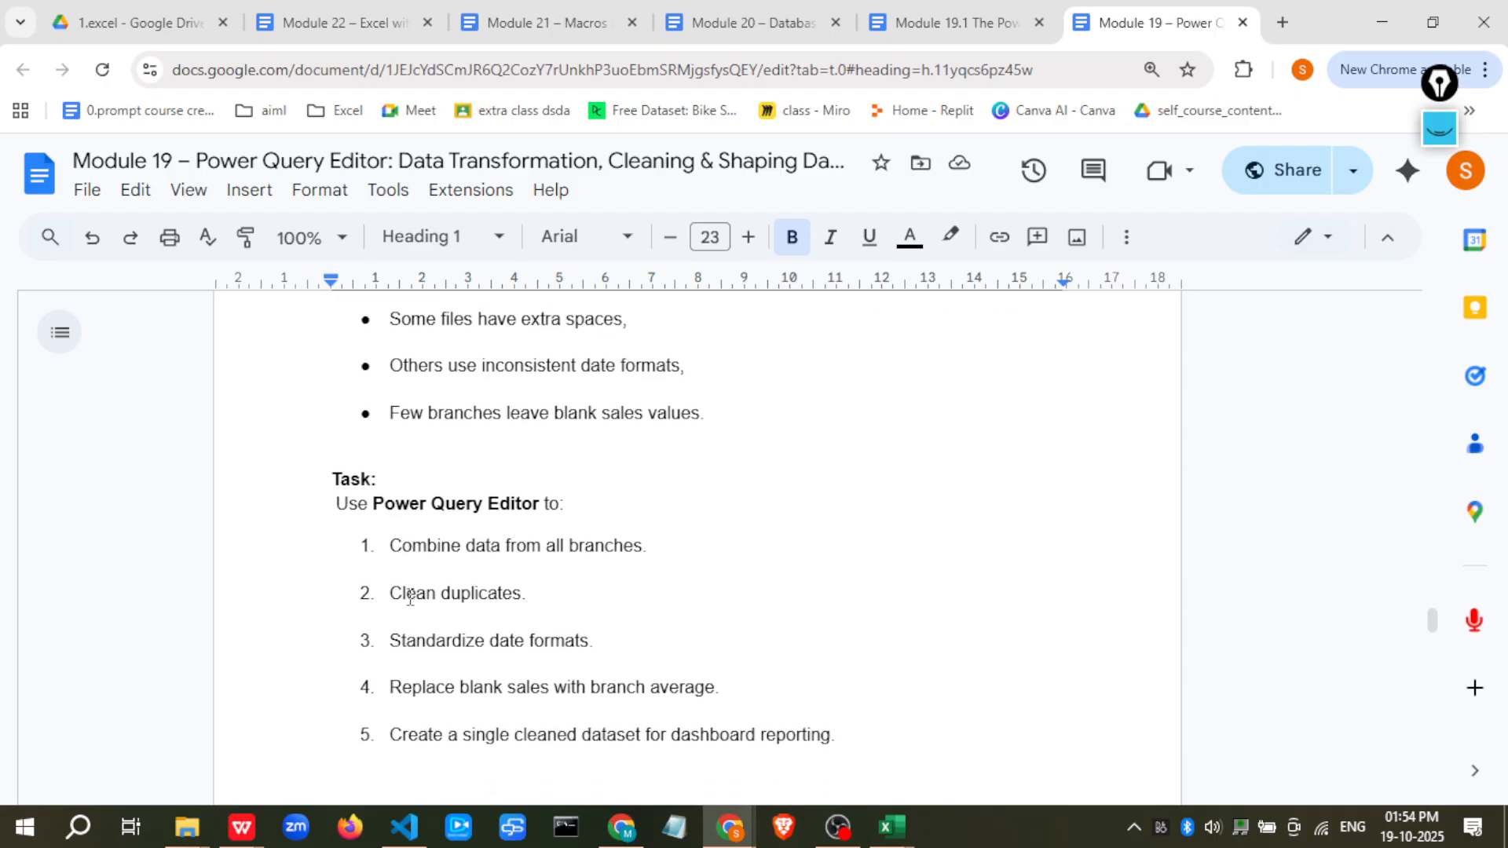
Switch to the Excel workbook and add a new blank worksheet
key(alt+Tab)
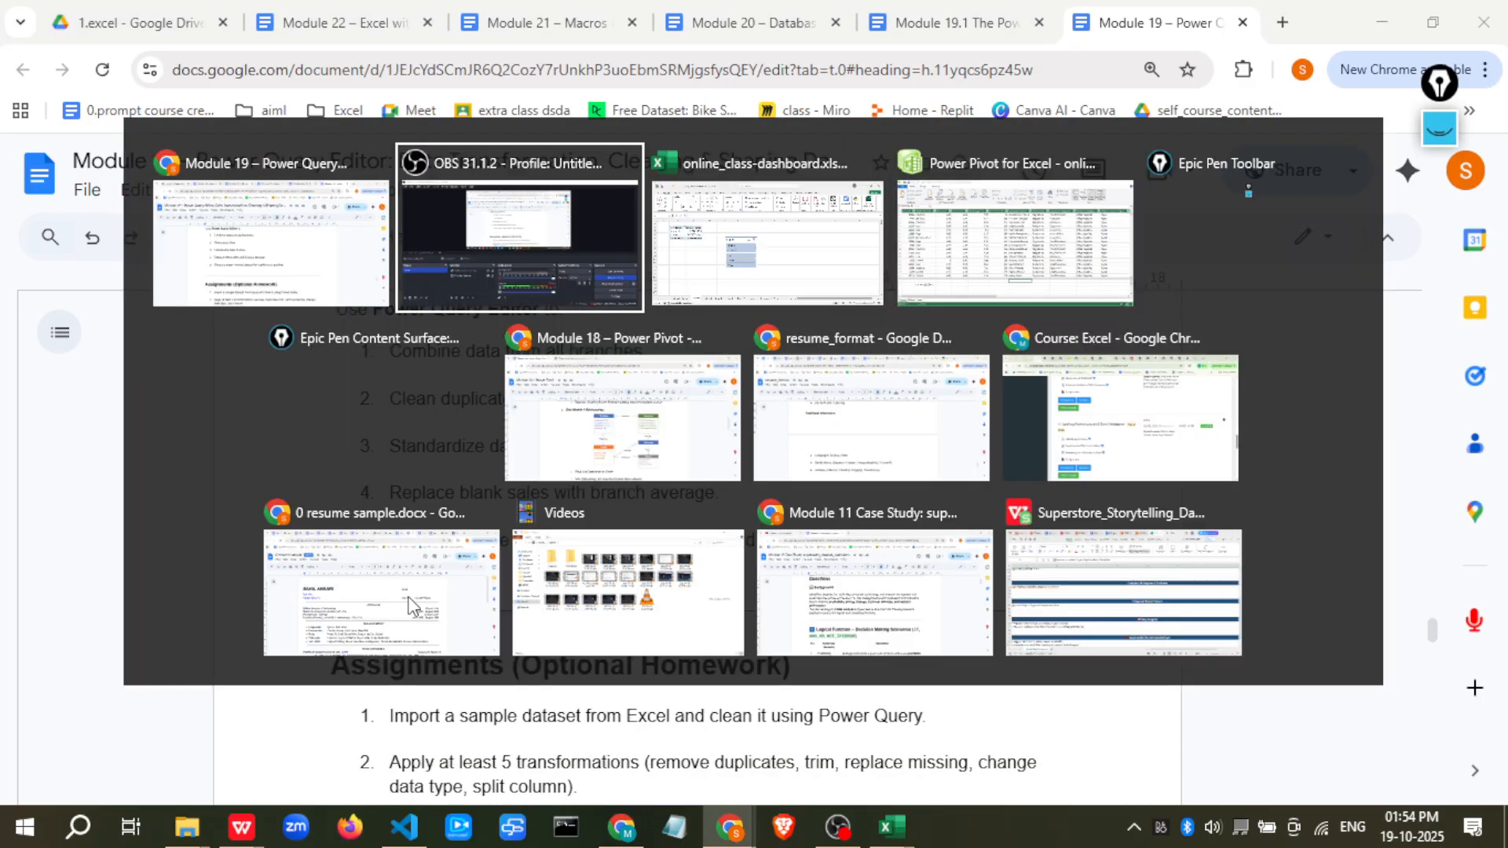
key(alt+Tab)
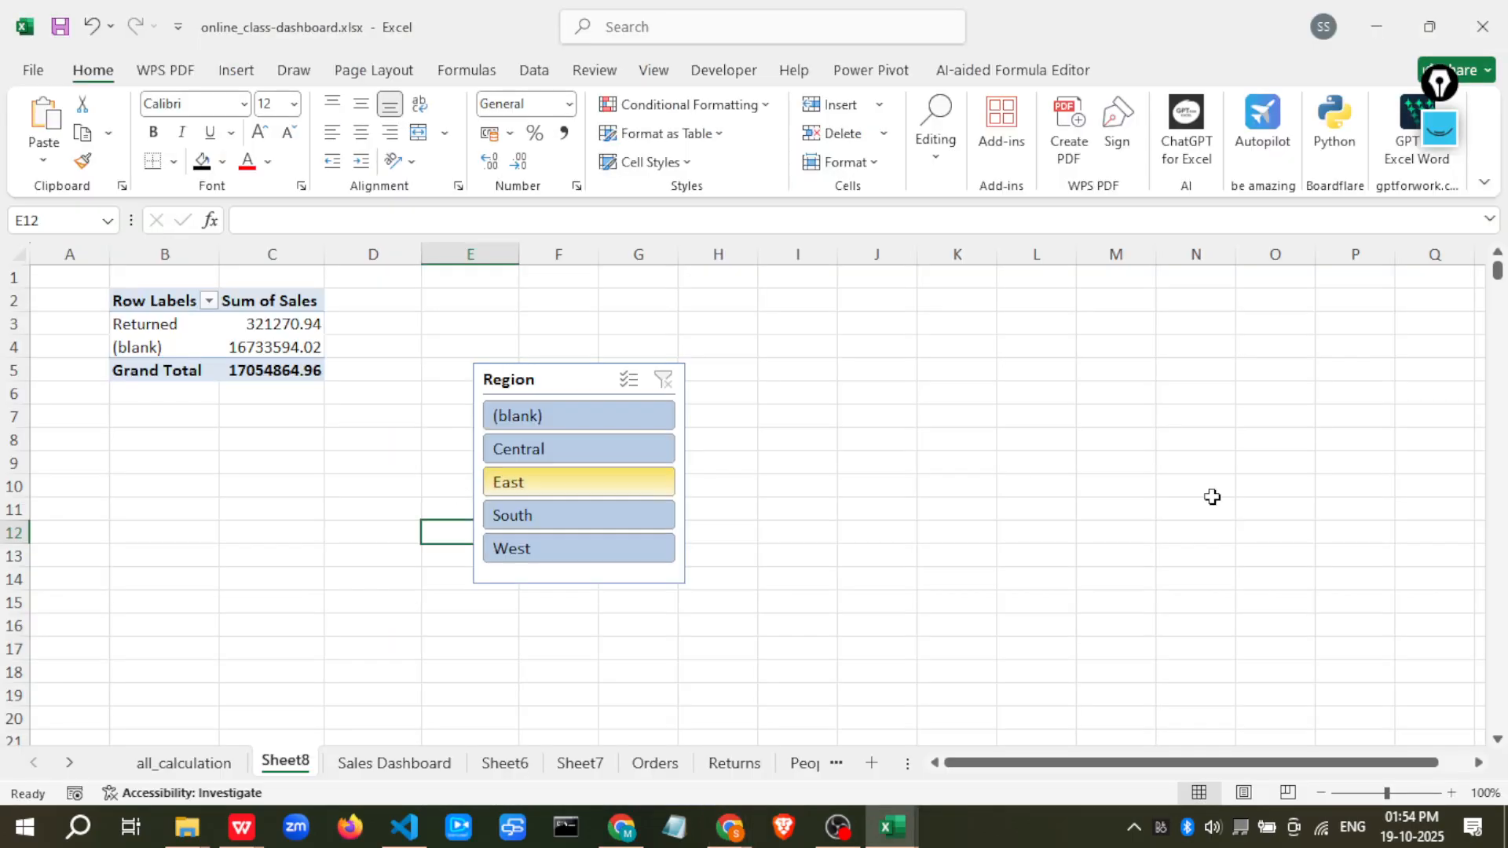
click(533, 587)
click(311, 576)
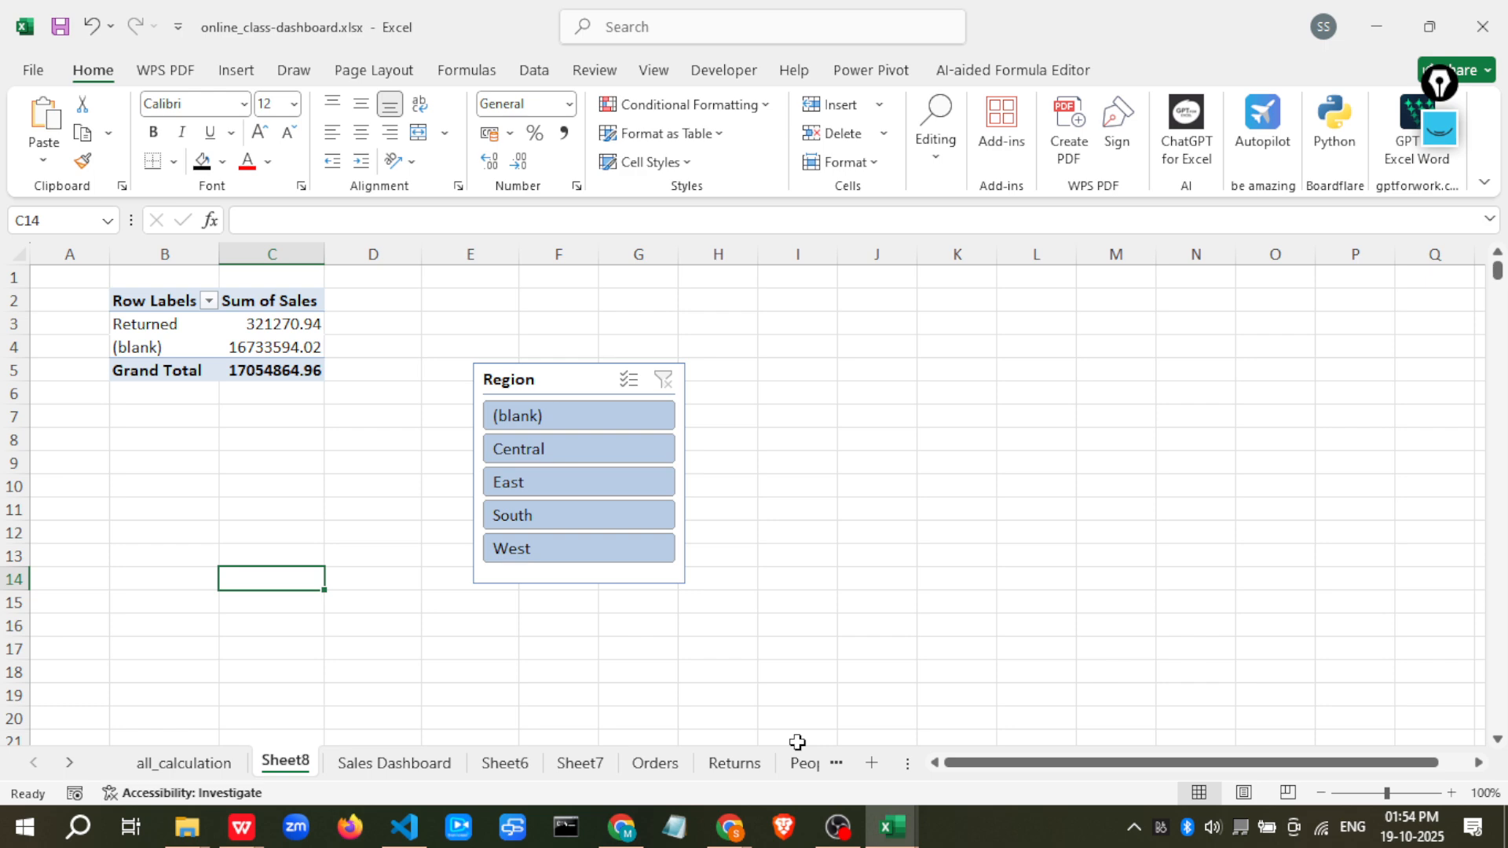
click(872, 763)
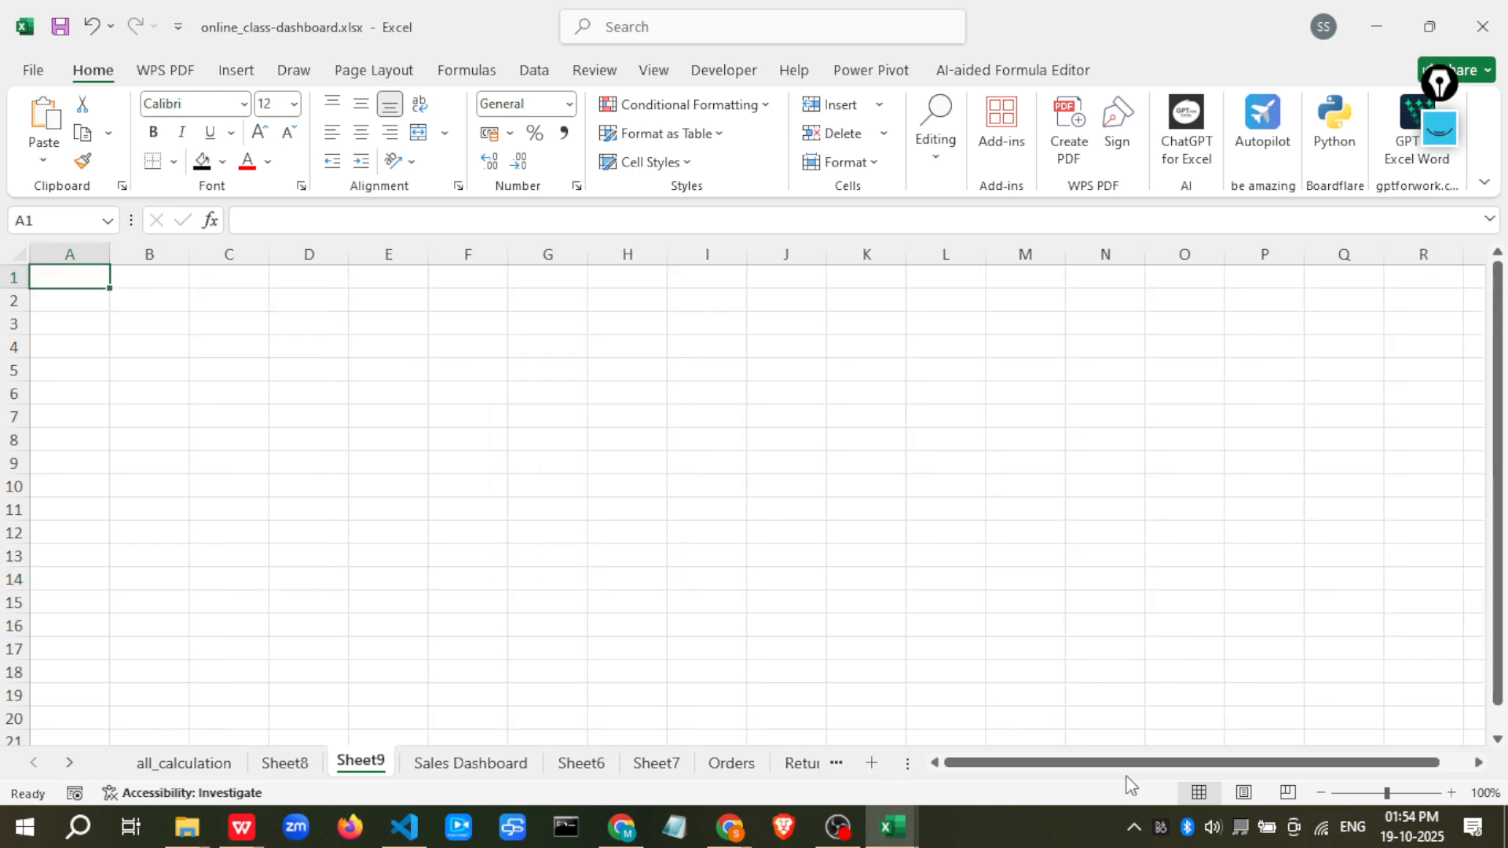
Examine the Get & Transform Data and Queries & Connections groups on the Data tab
click(534, 70)
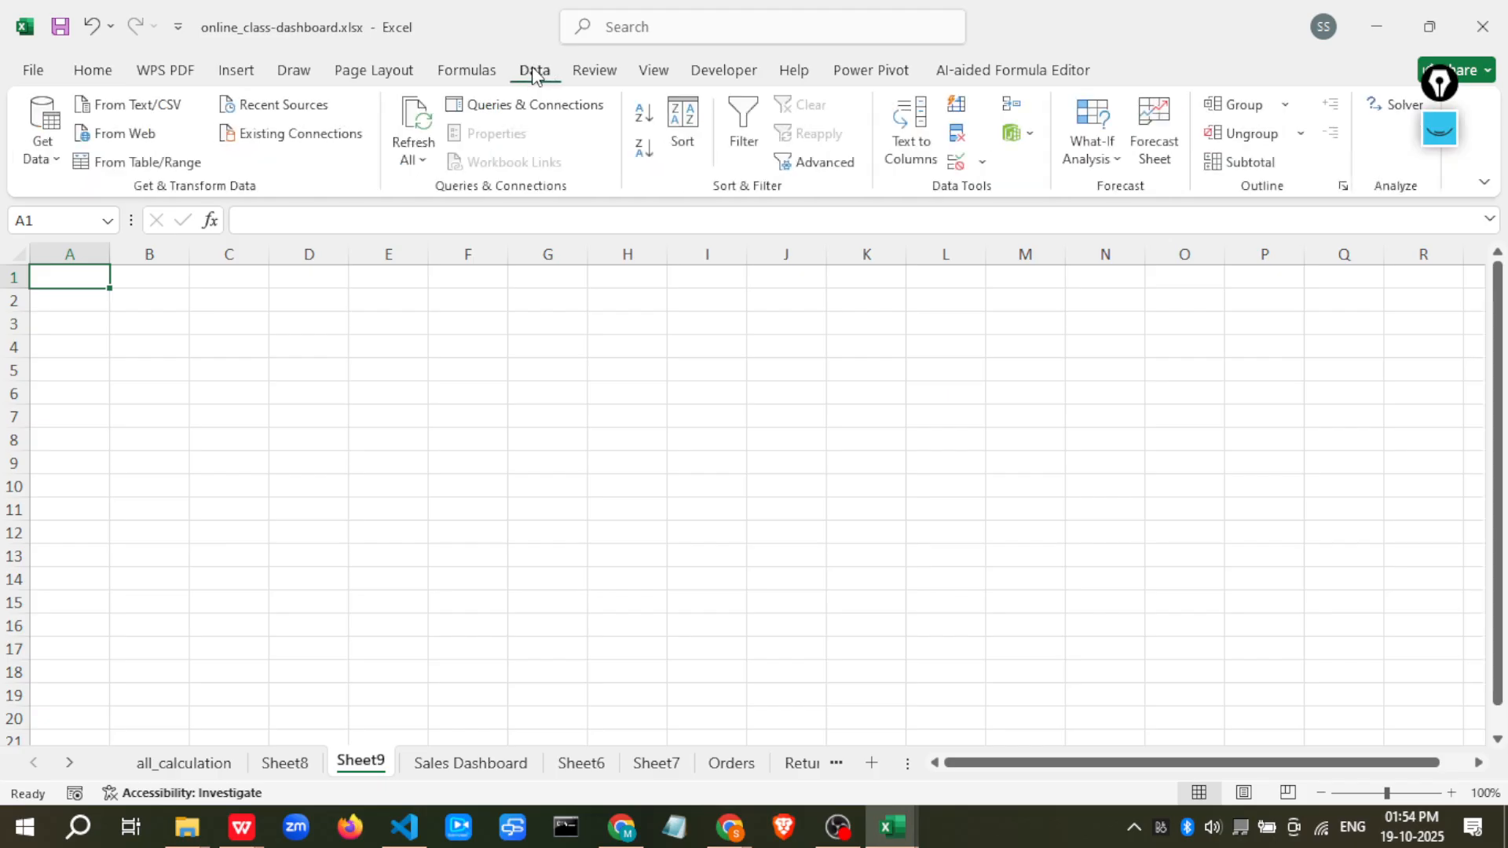
click(1437, 128)
mouse_move(558, 69)
mouse_down()
mouse_move(522, 74)
mouse_move(559, 50)
mouse_up()
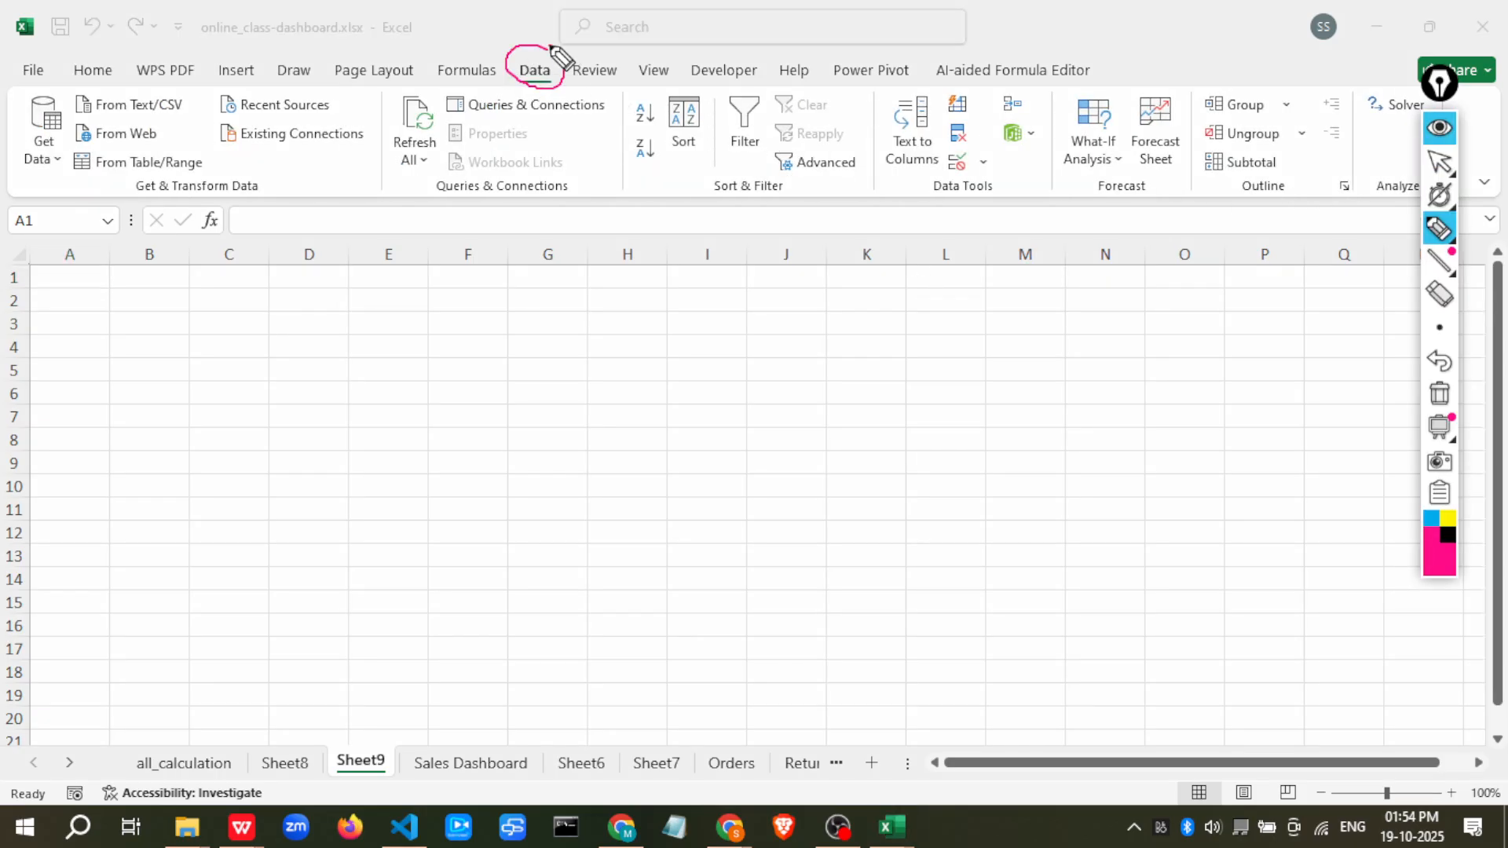
mouse_move(6, 187)
mouse_down()
mouse_move(288, 201)
mouse_move(347, 187)
mouse_move(369, 116)
mouse_move(149, 81)
mouse_move(17, 95)
mouse_move(16, 161)
mouse_move(190, 194)
mouse_move(532, 222)
mouse_move(632, 157)
mouse_move(511, 86)
mouse_move(369, 85)
mouse_up()
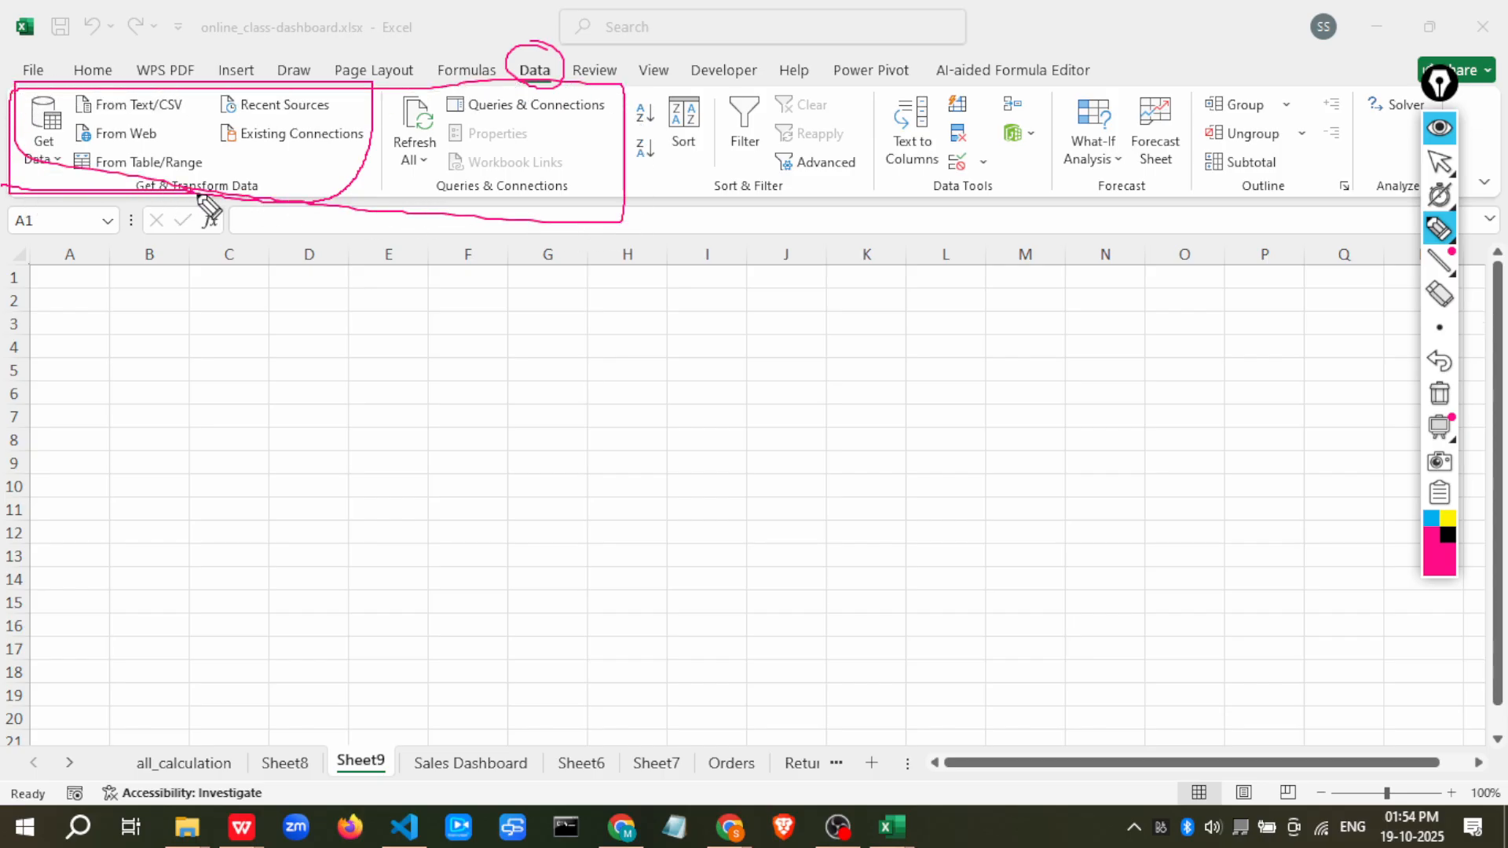
click(1440, 393)
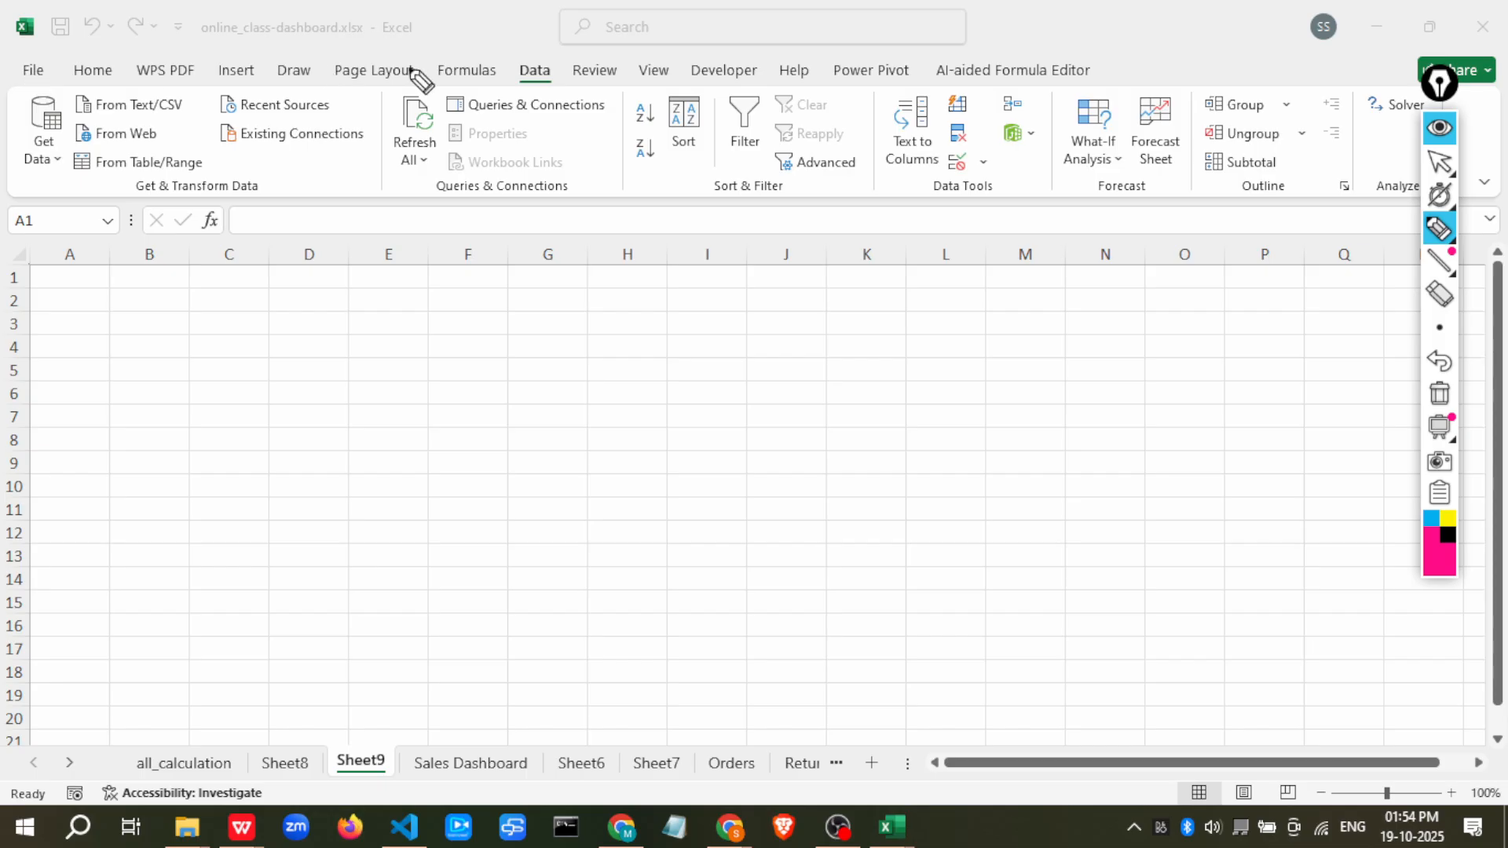
click(1440, 128)
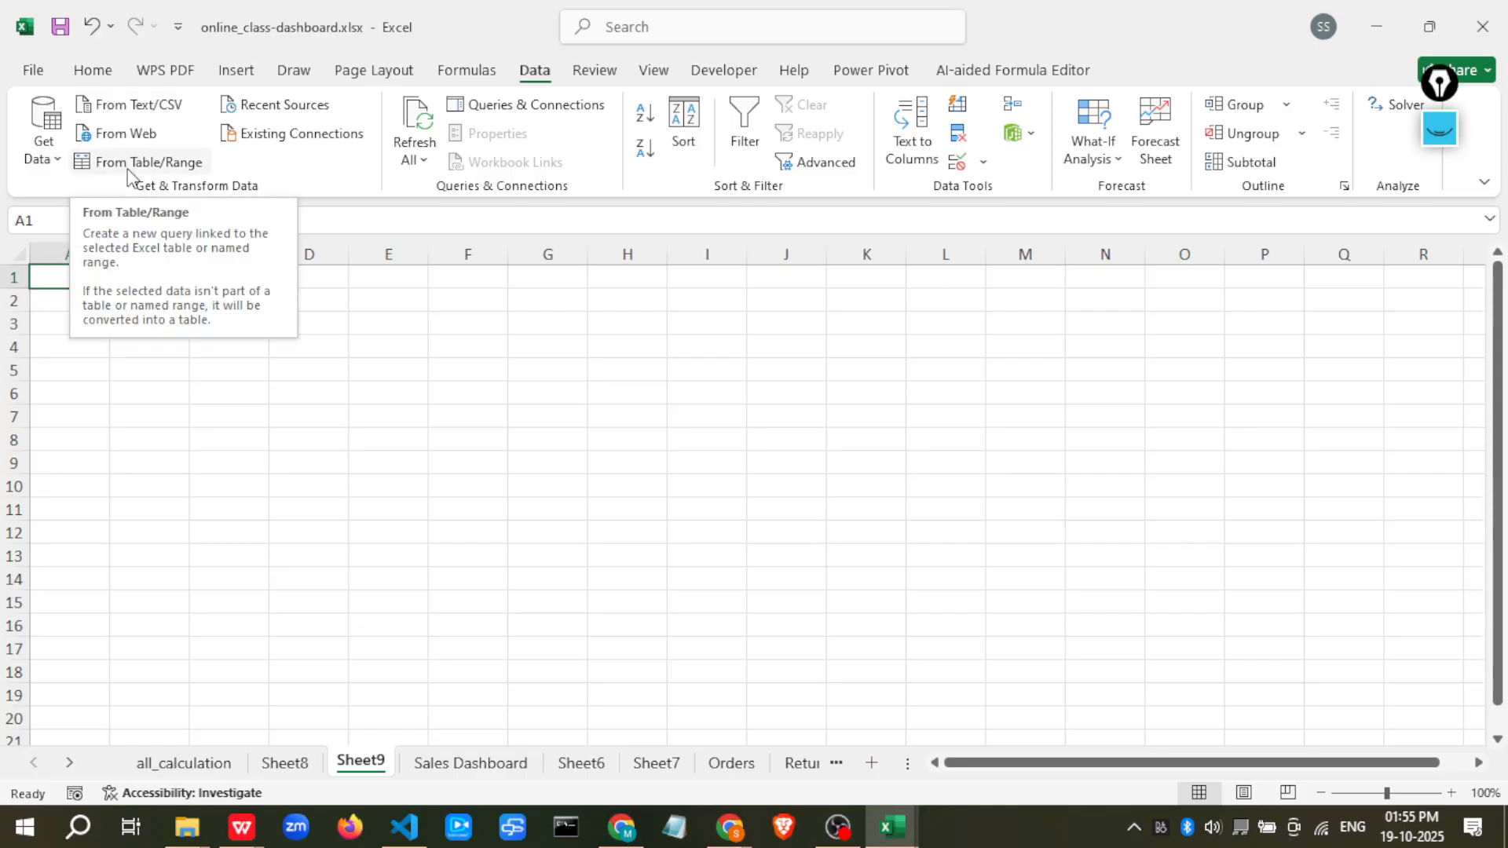
Browse the Get Data source options and launch the Power Query Editor
click(37, 157)
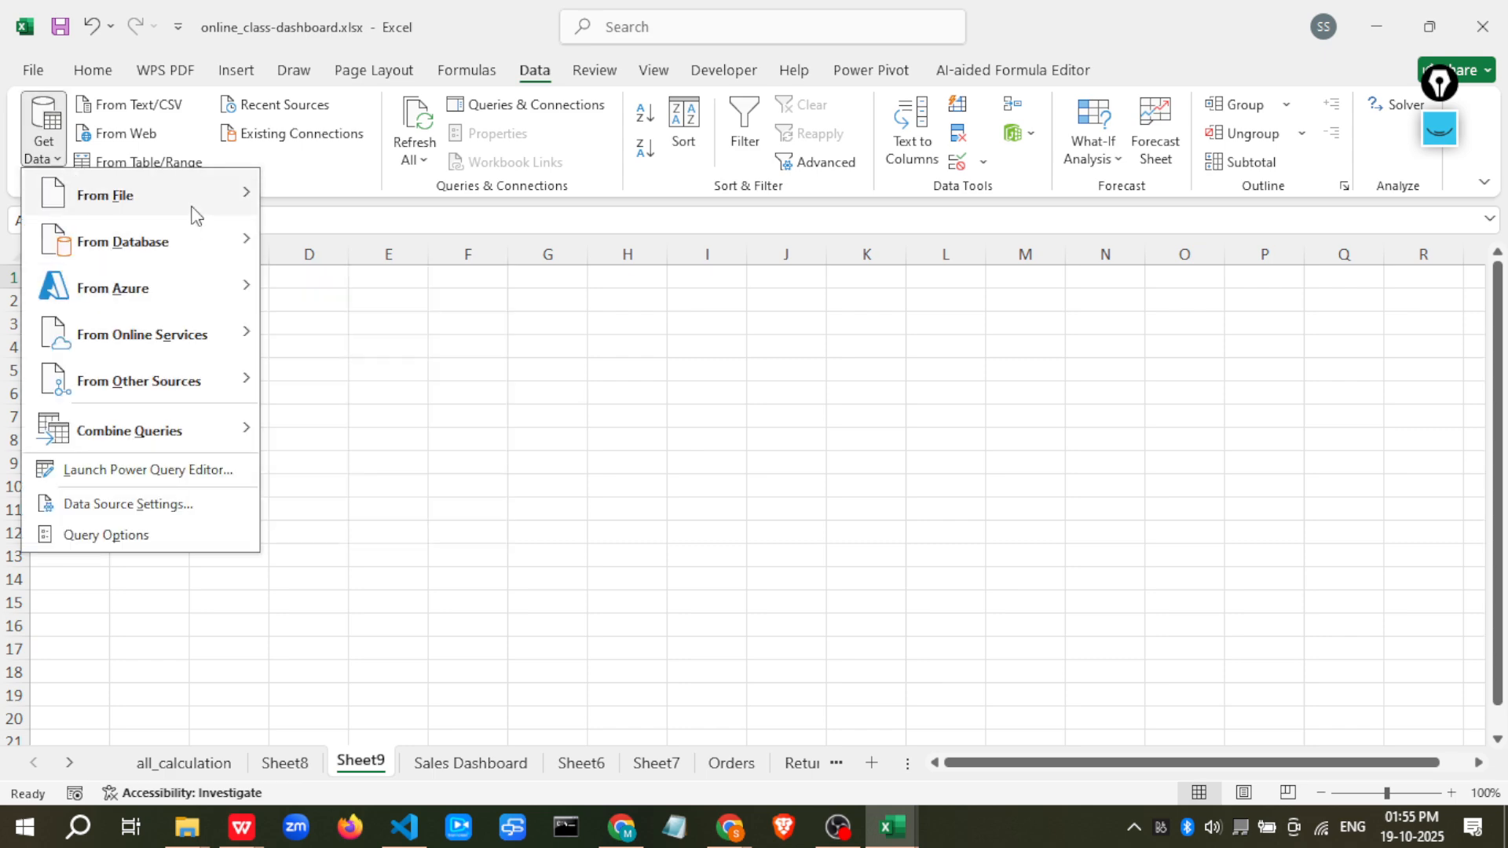
mouse_move(193, 213)
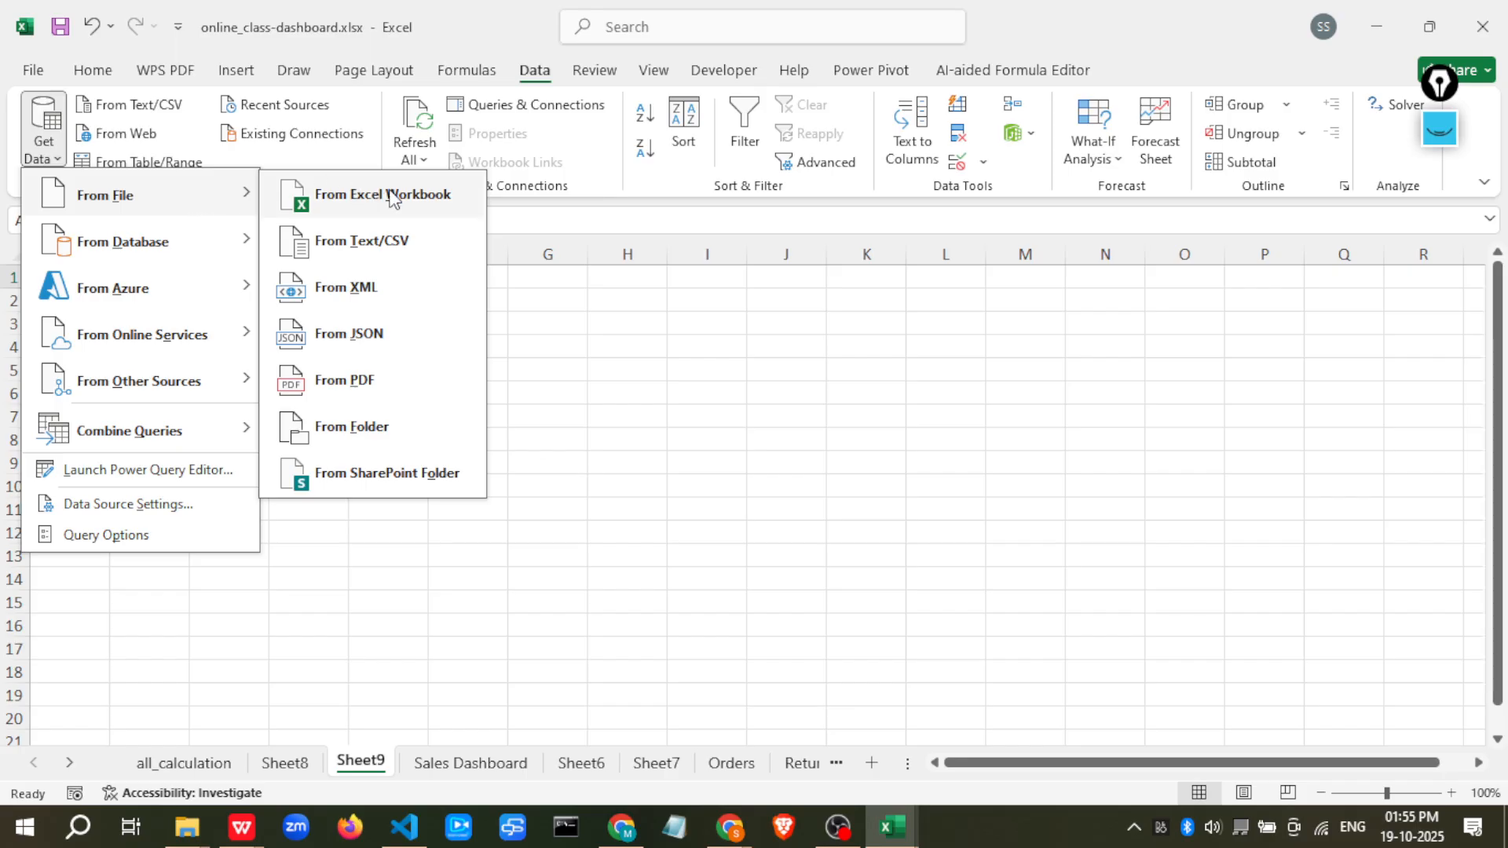
mouse_move(207, 252)
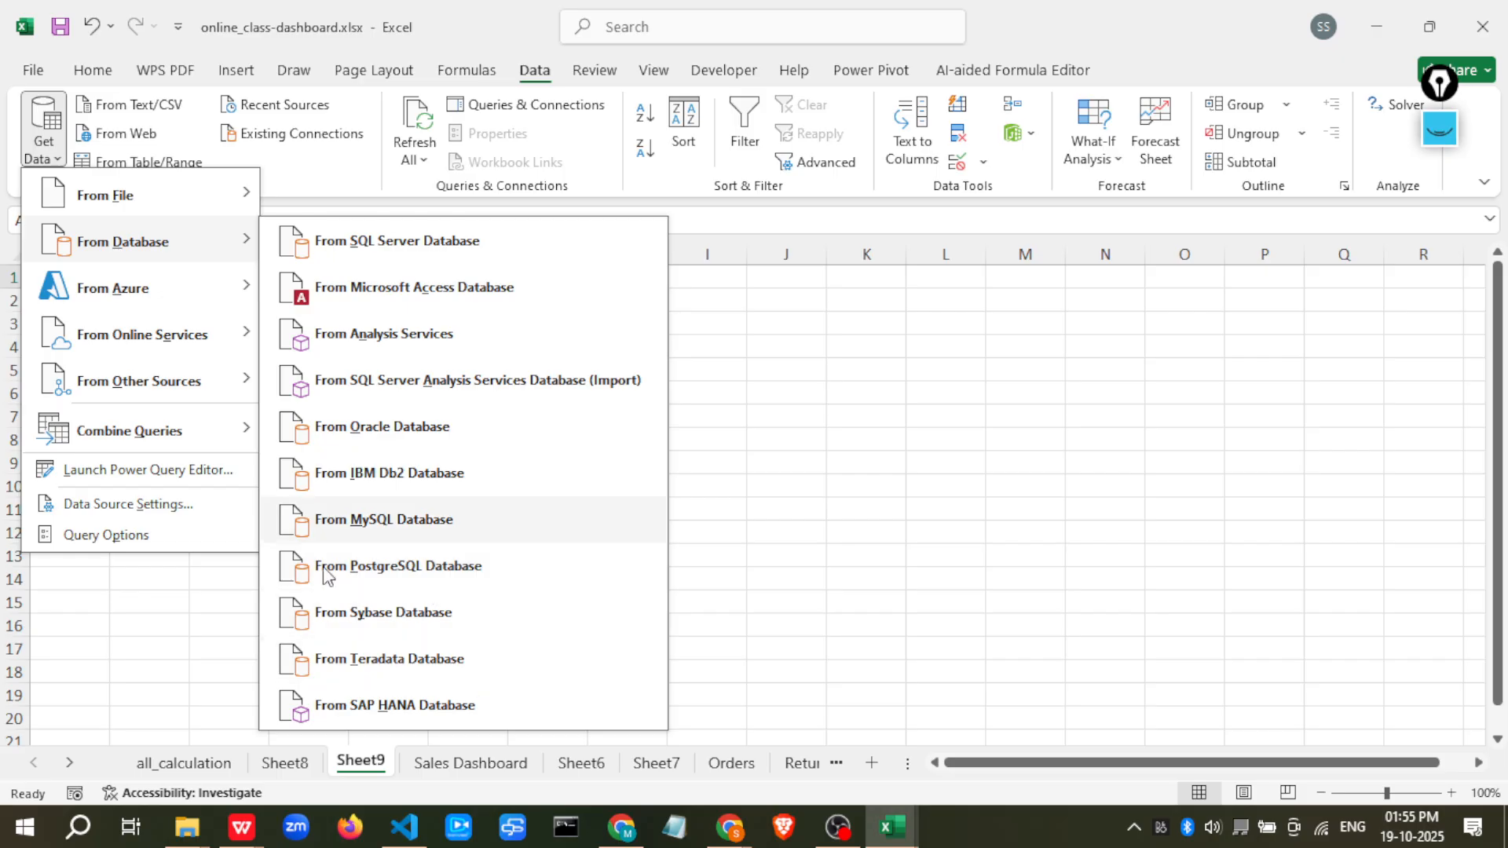
mouse_move(166, 298)
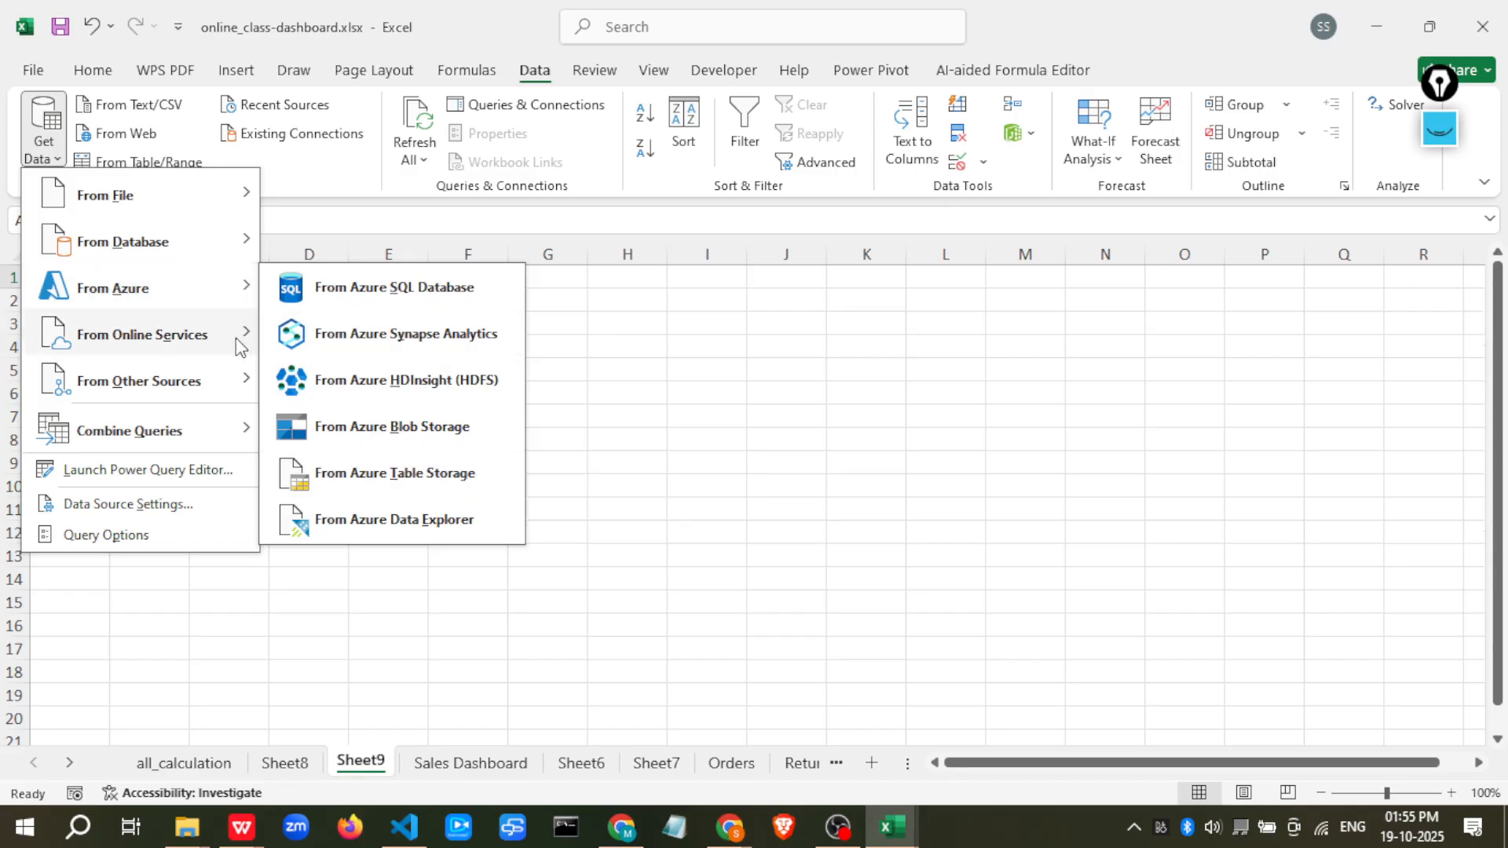
mouse_move(240, 346)
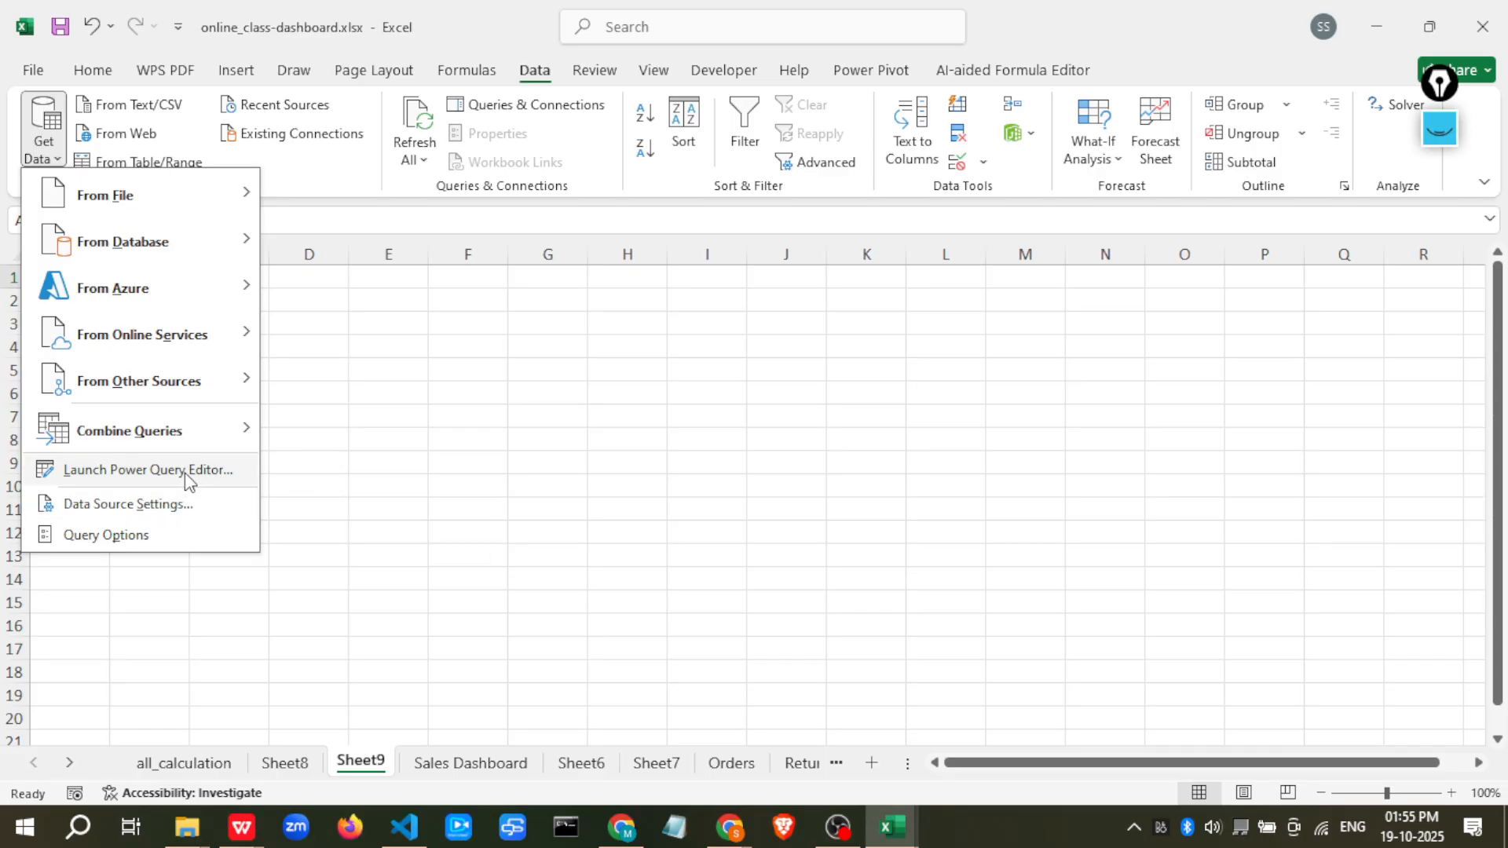
click(147, 470)
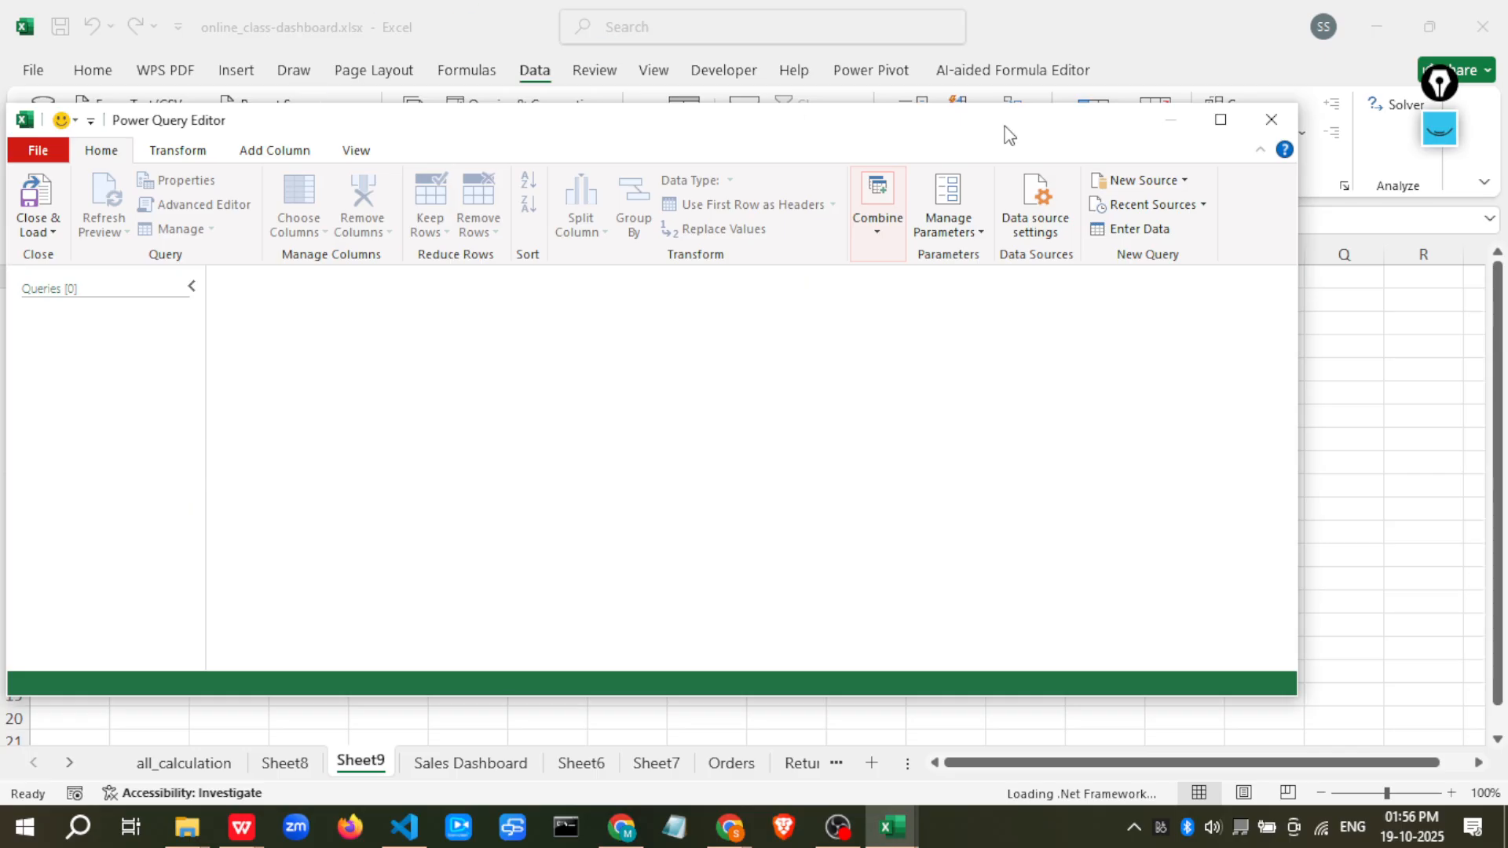
Maximize the empty Power Query Editor, open and close the data source settings, then close the editor
click(1219, 120)
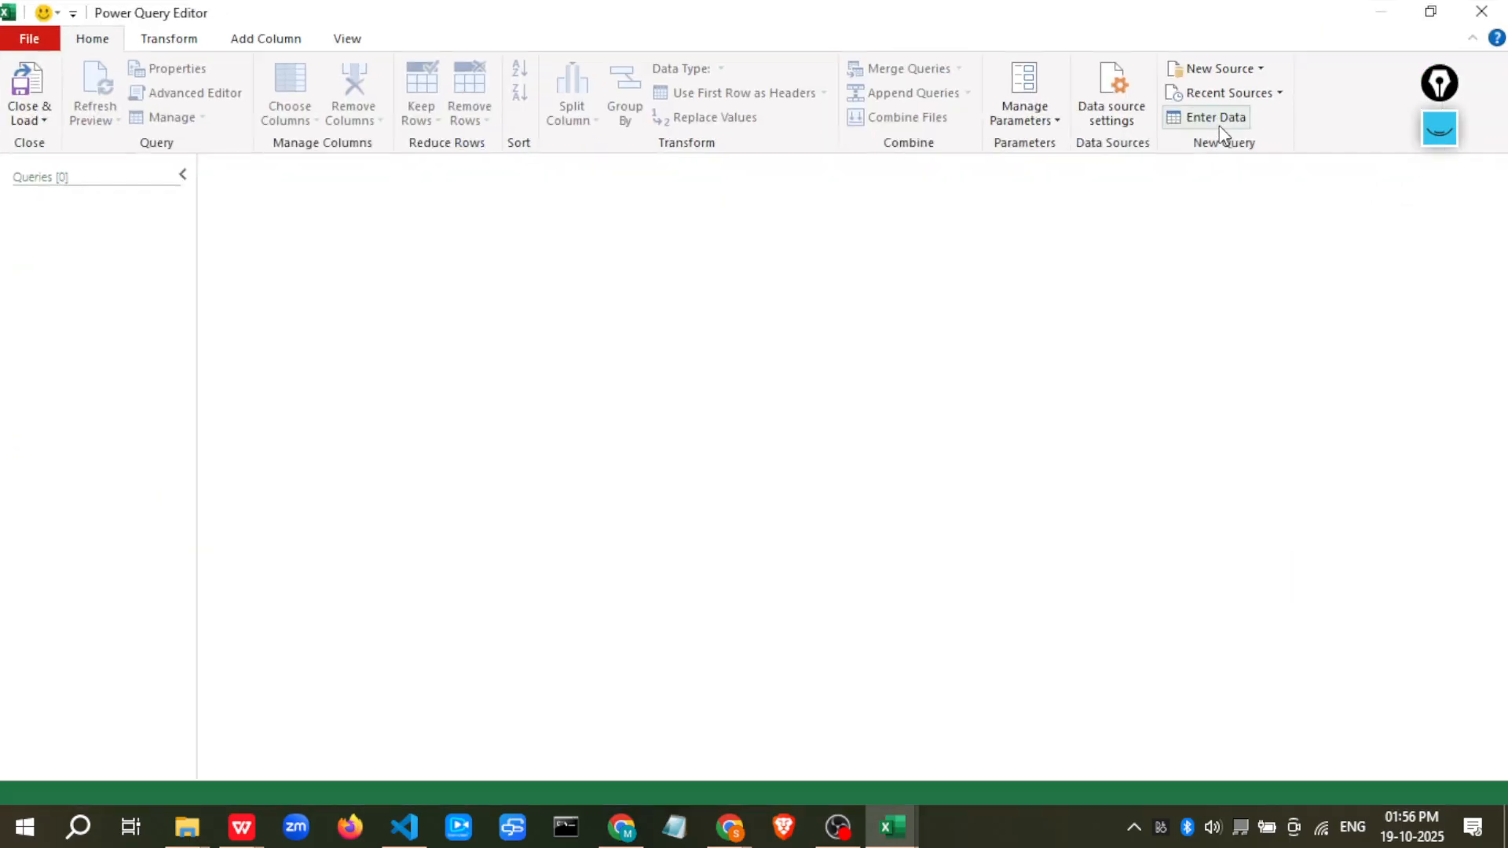
click(187, 172)
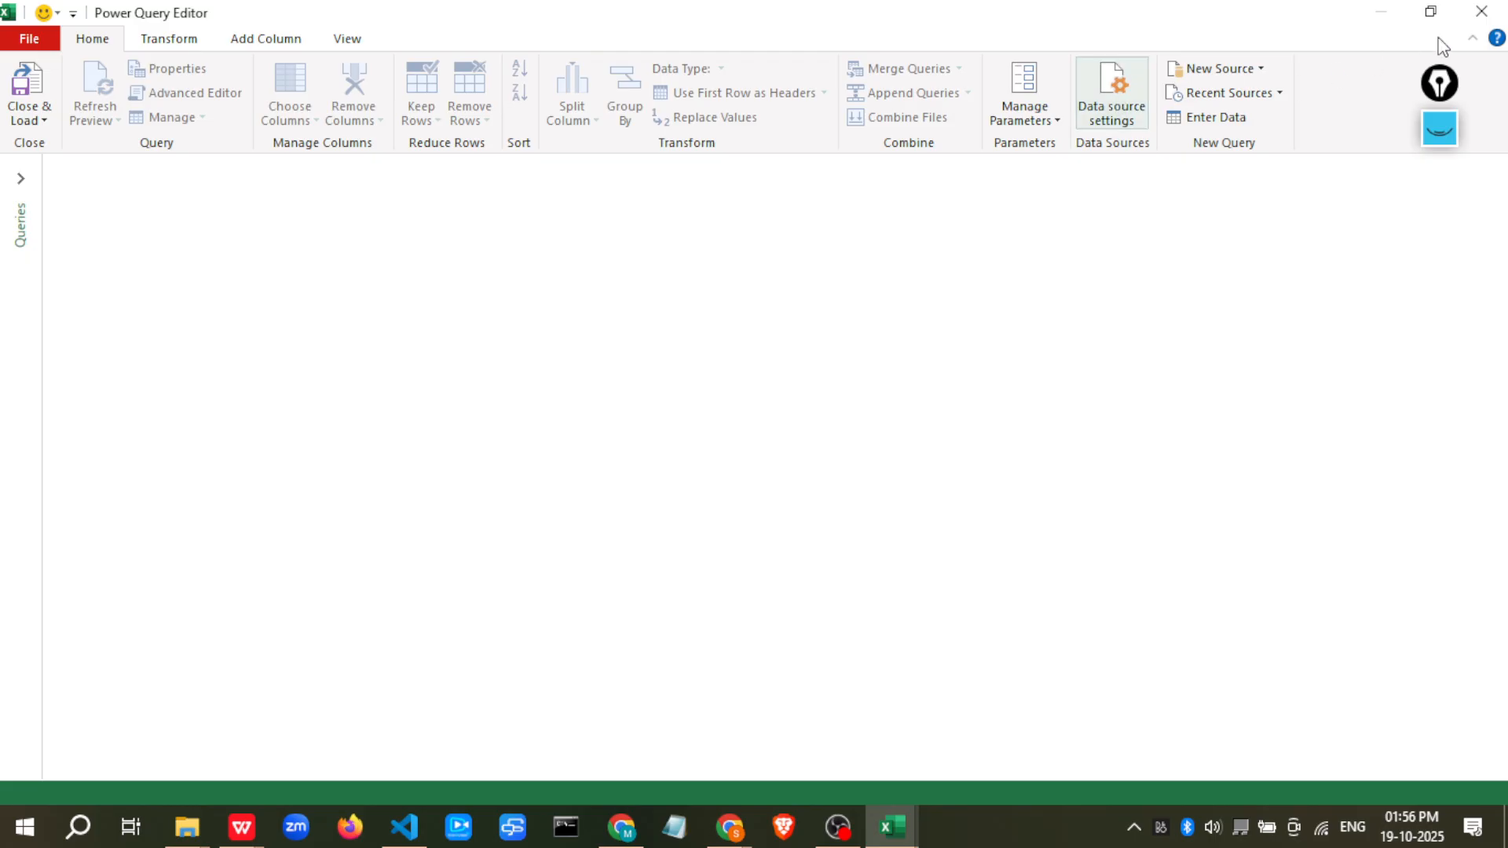
click(1480, 15)
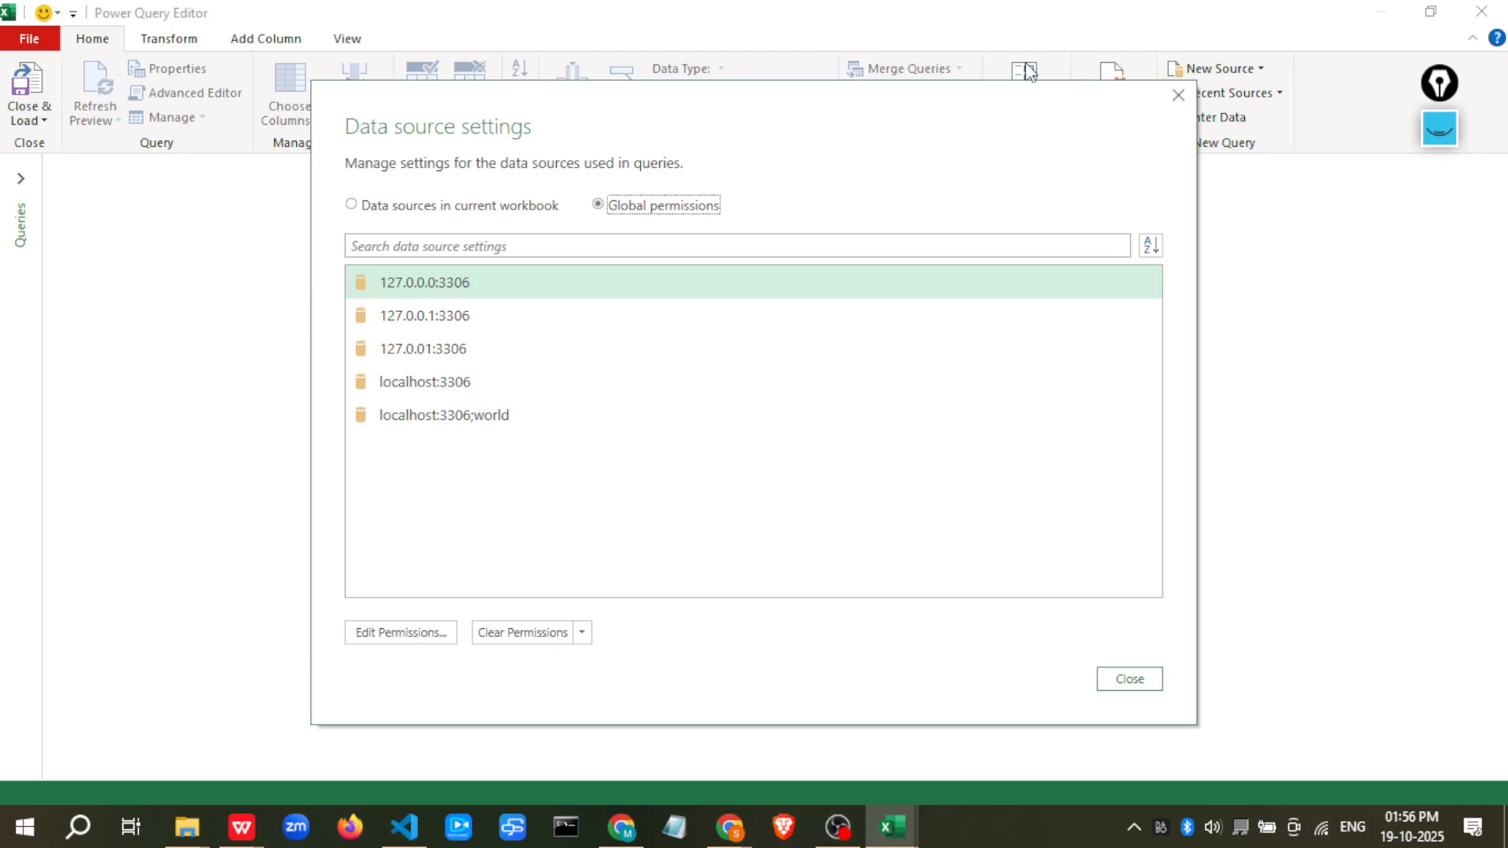
click(1131, 679)
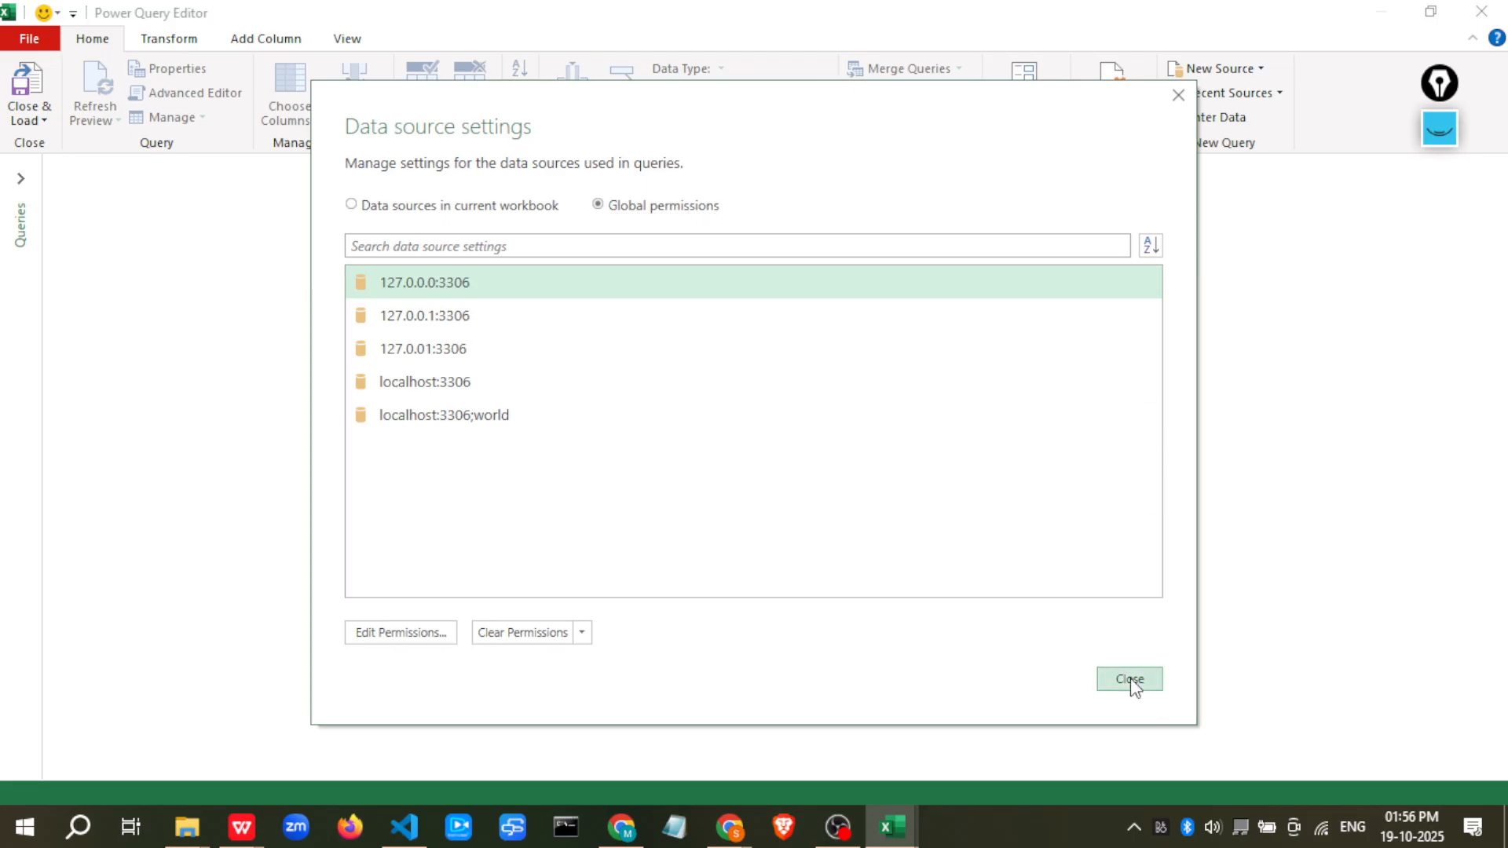
click(1481, 11)
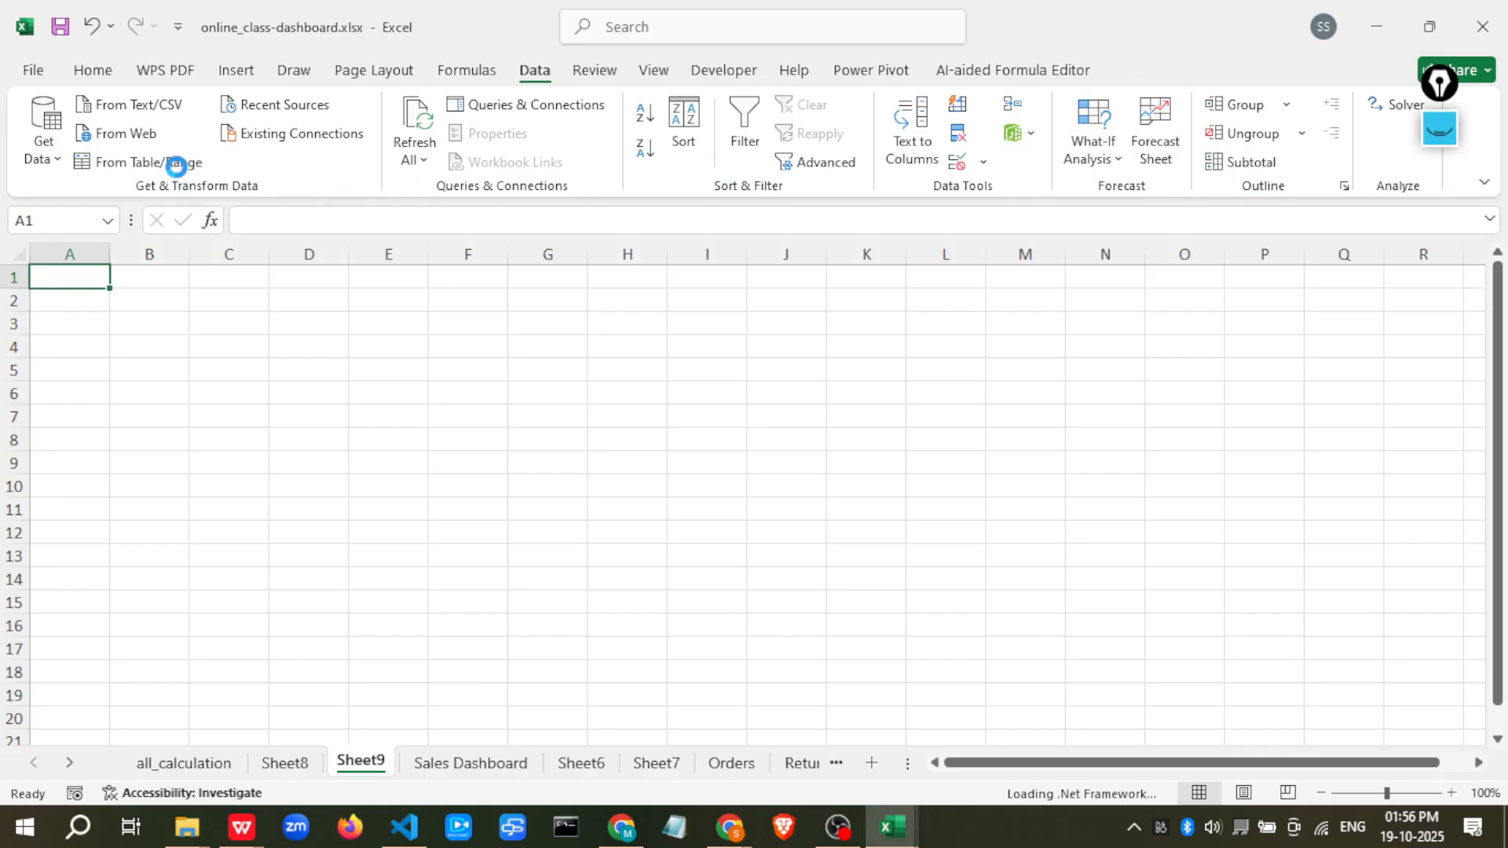
click(150, 162)
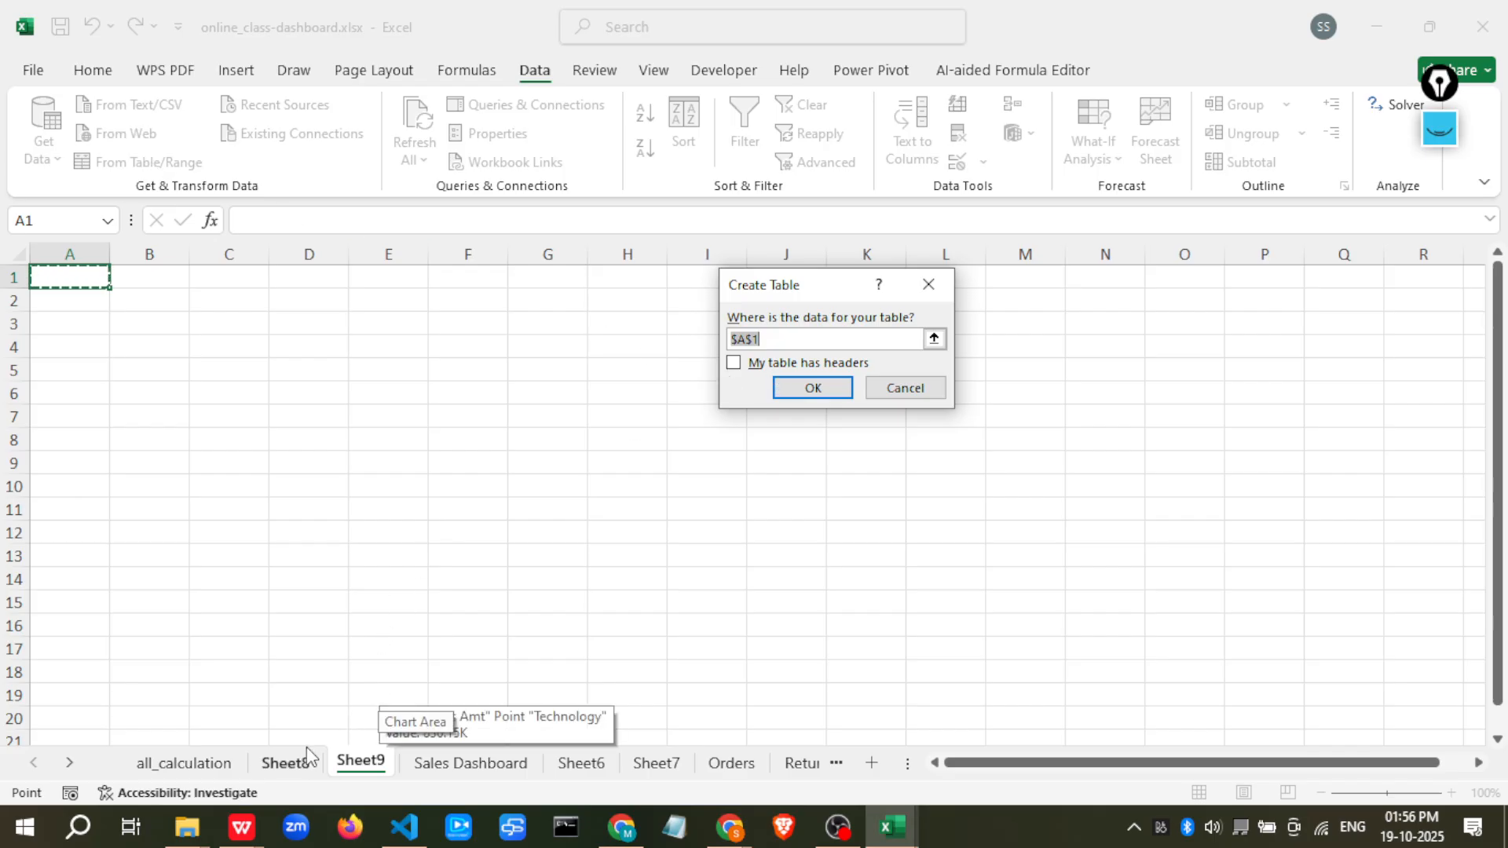
click(934, 339)
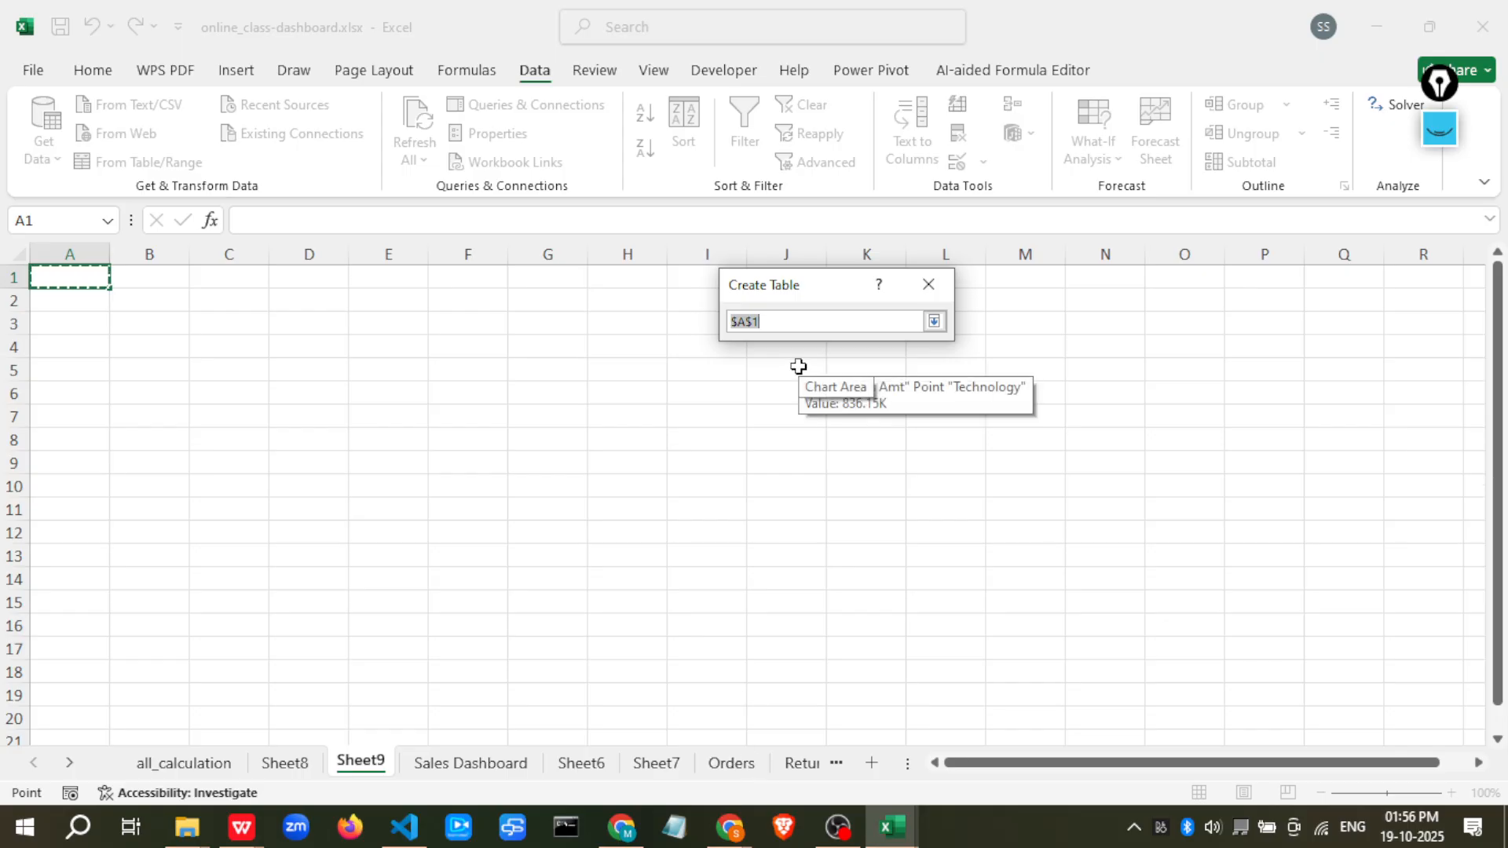
key(BackSpace)
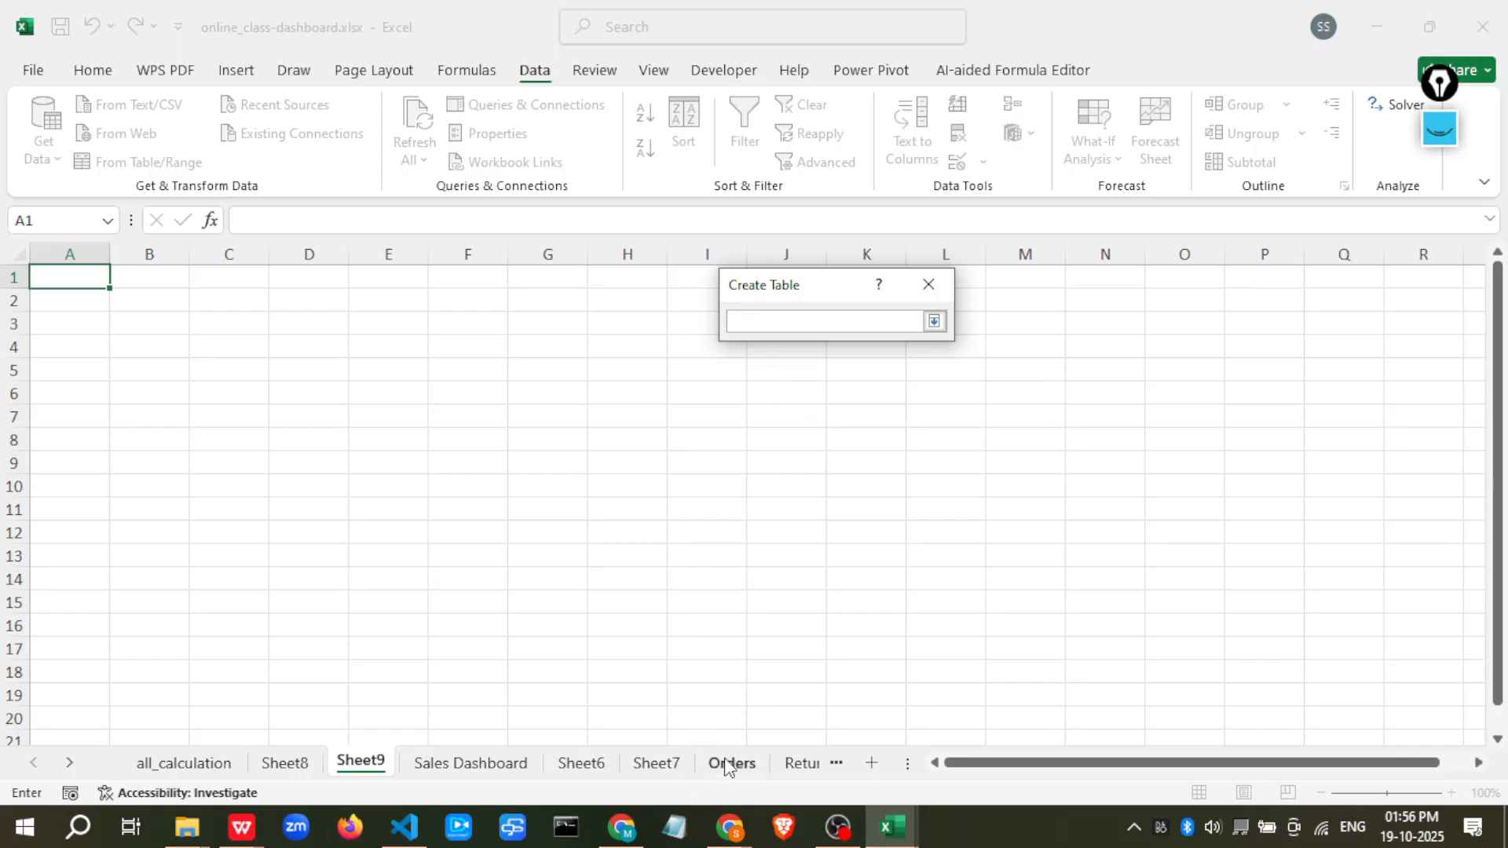
click(933, 321)
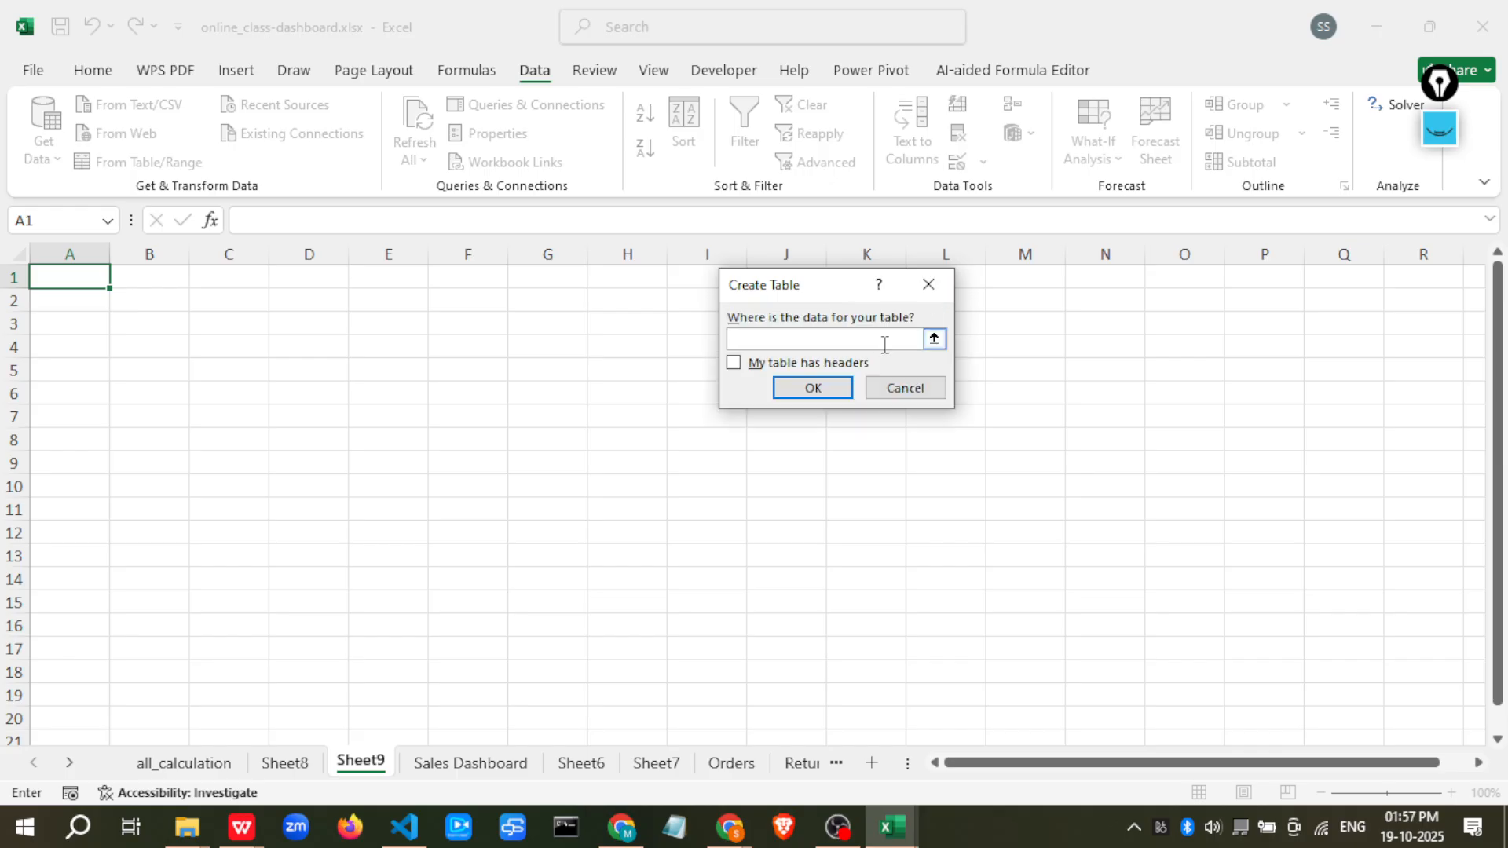
click(934, 339)
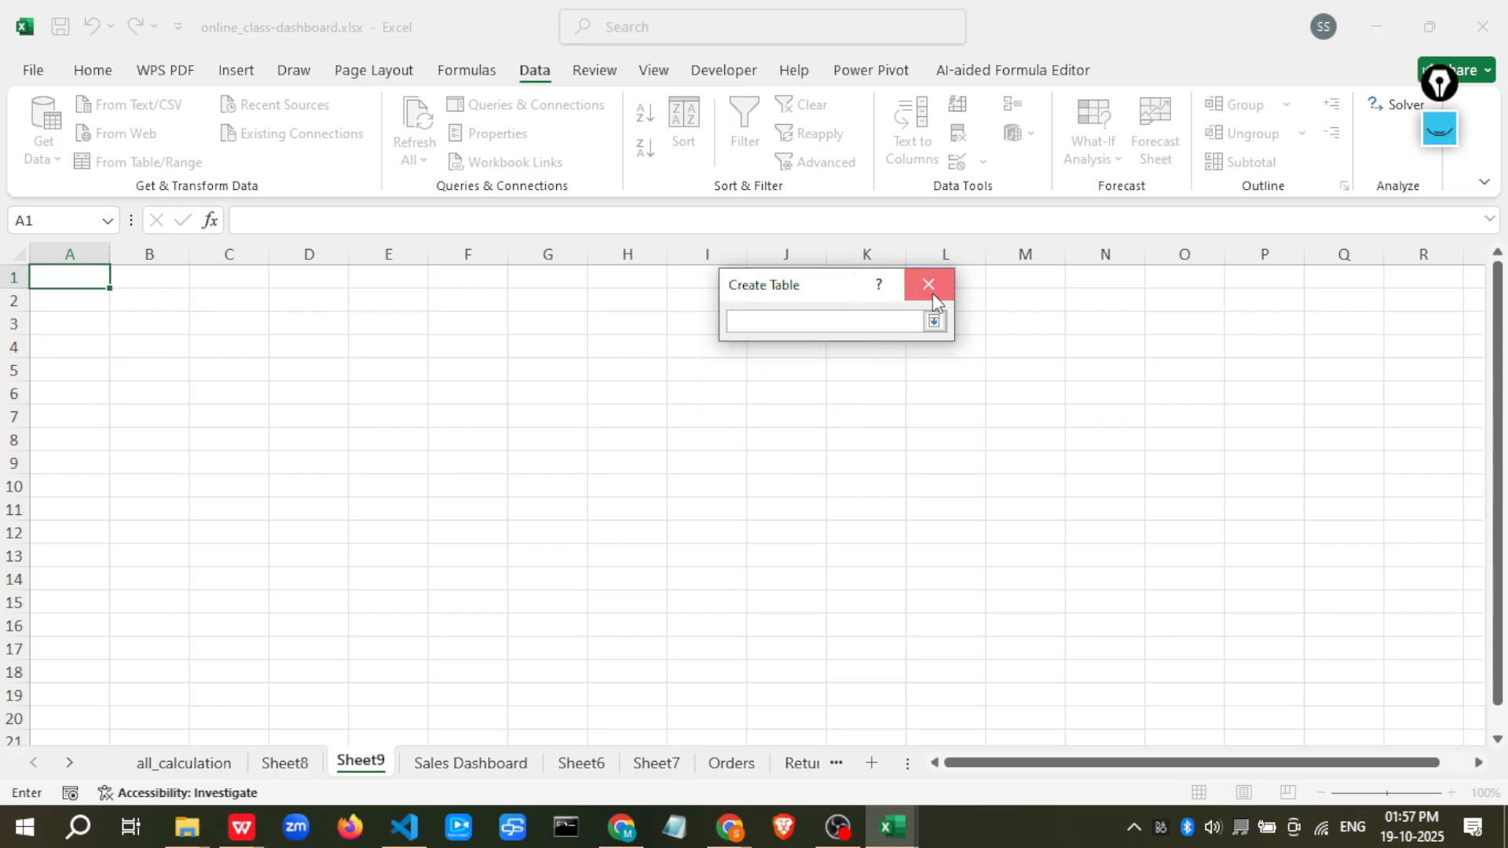
click(934, 320)
click(903, 389)
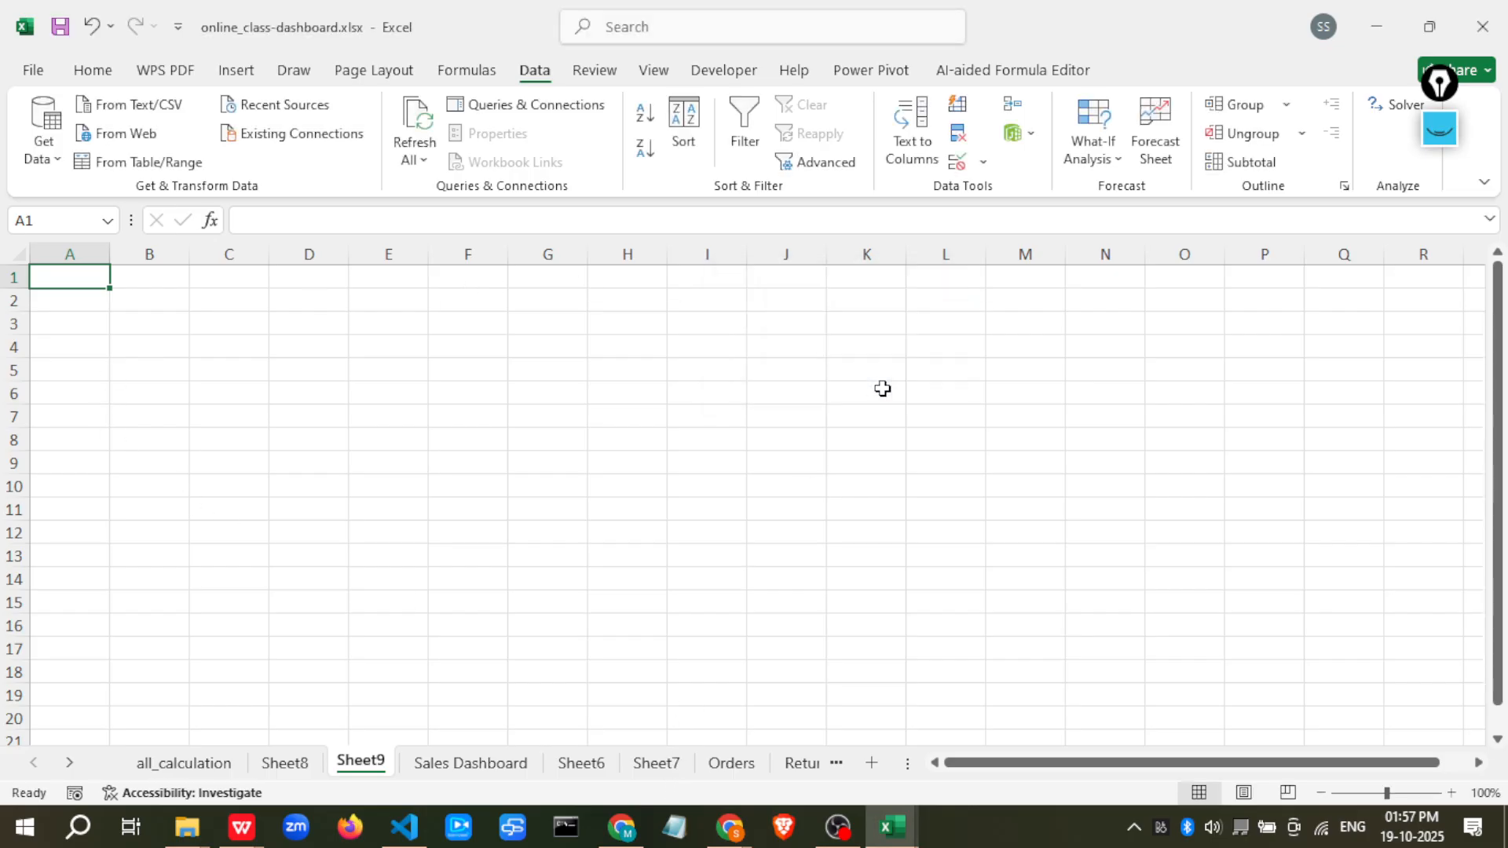
Load the Orders sheet's data into Power Query as a table with headers
click(712, 768)
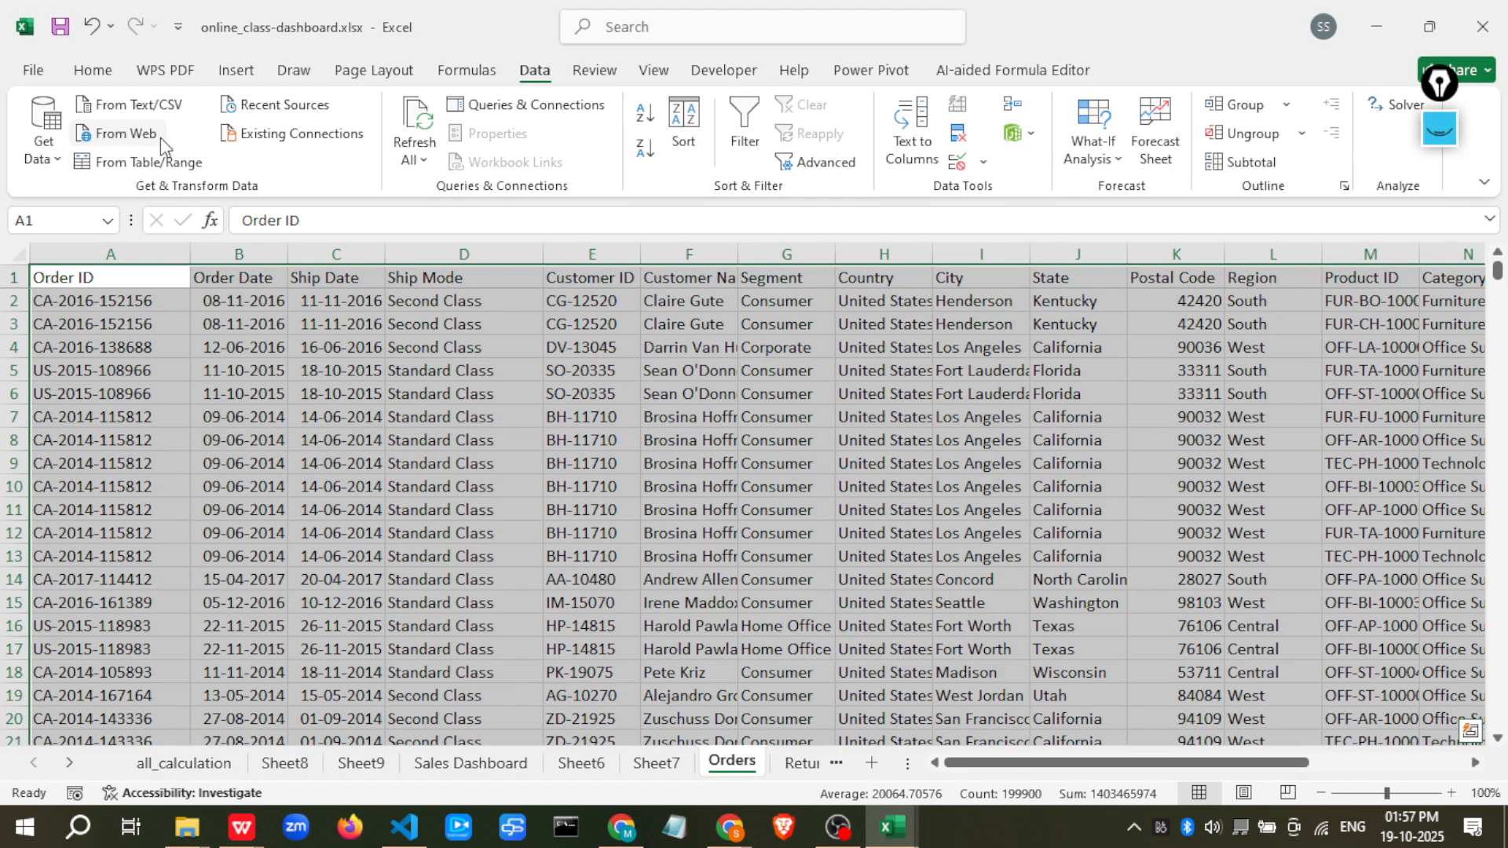
click(110, 161)
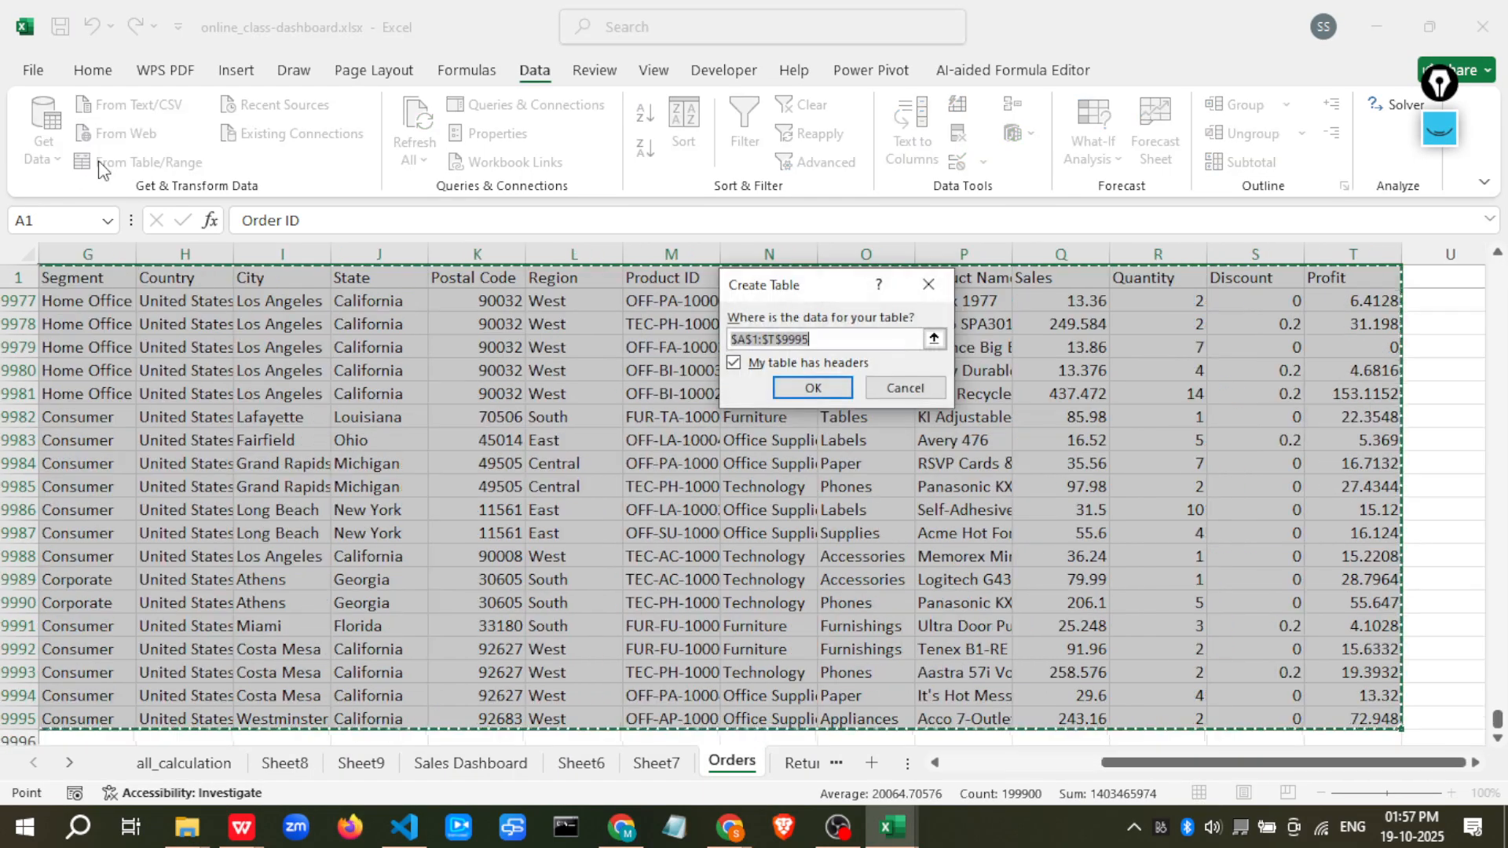
click(821, 390)
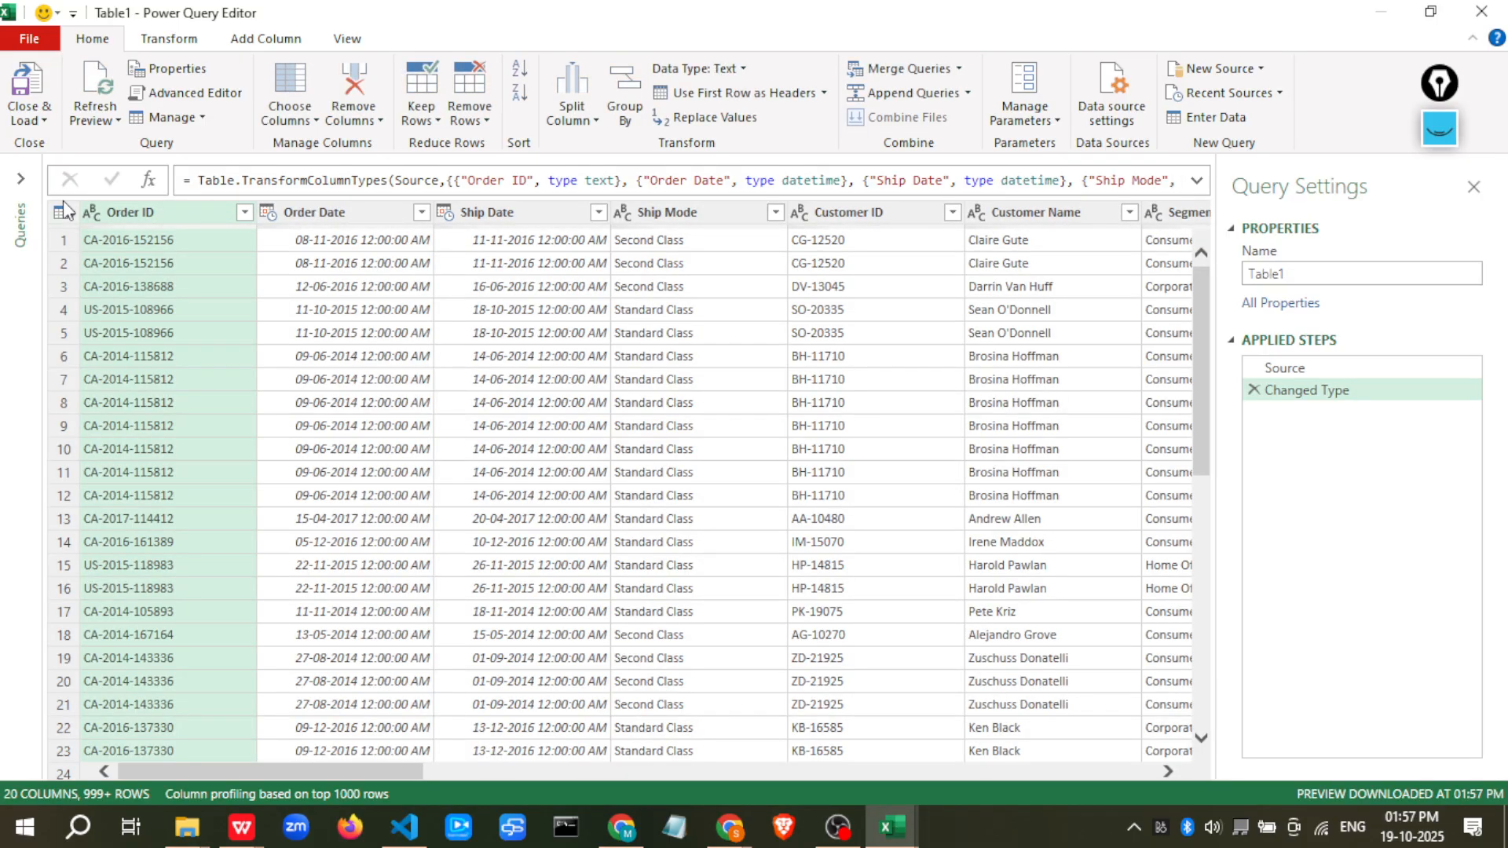
click(1439, 128)
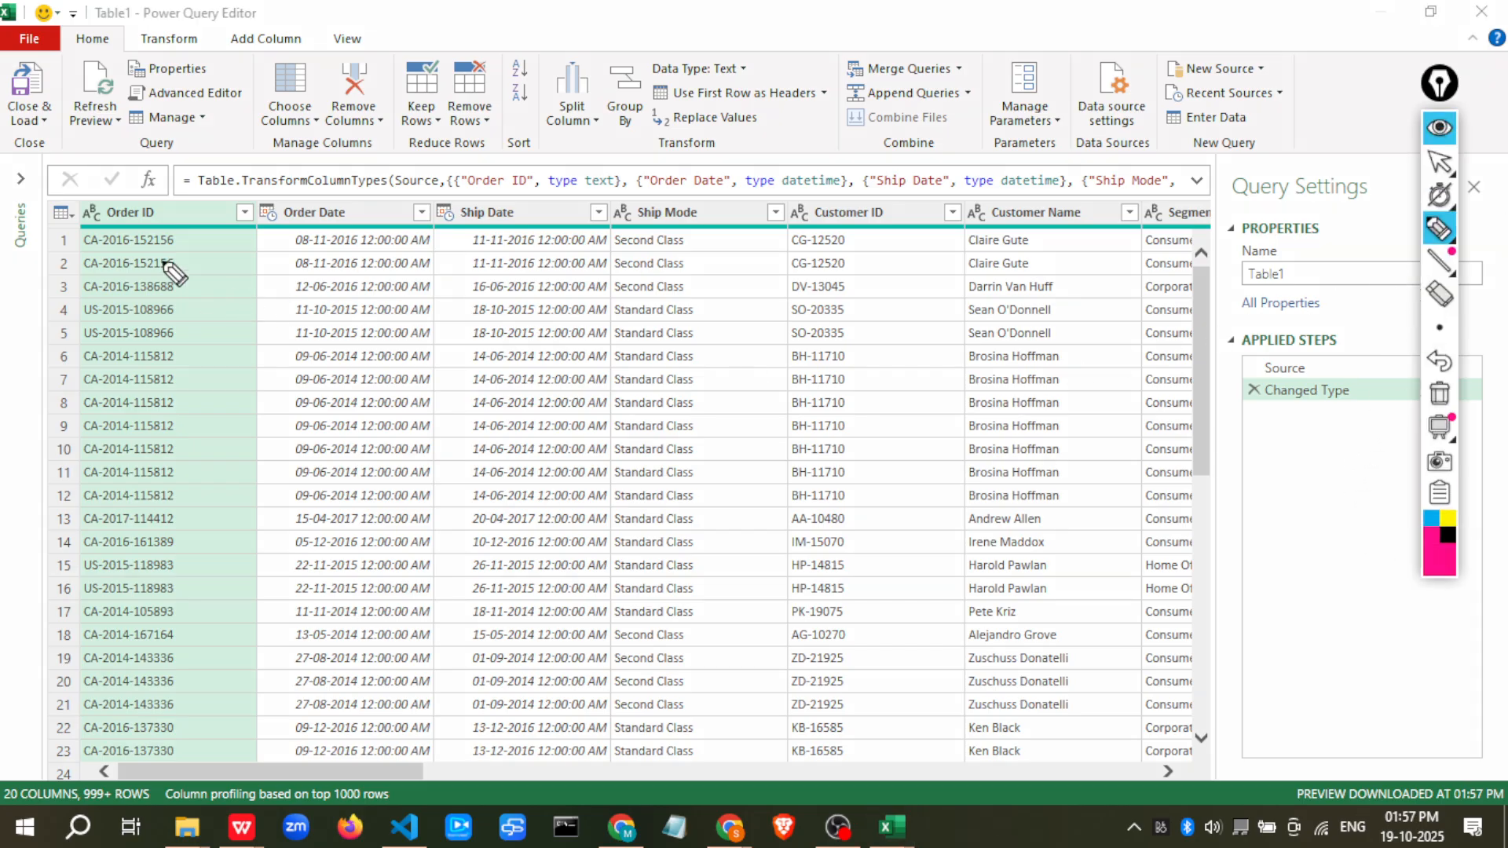
drag(9, 45, 371, 49)
mouse_move(1439, 260)
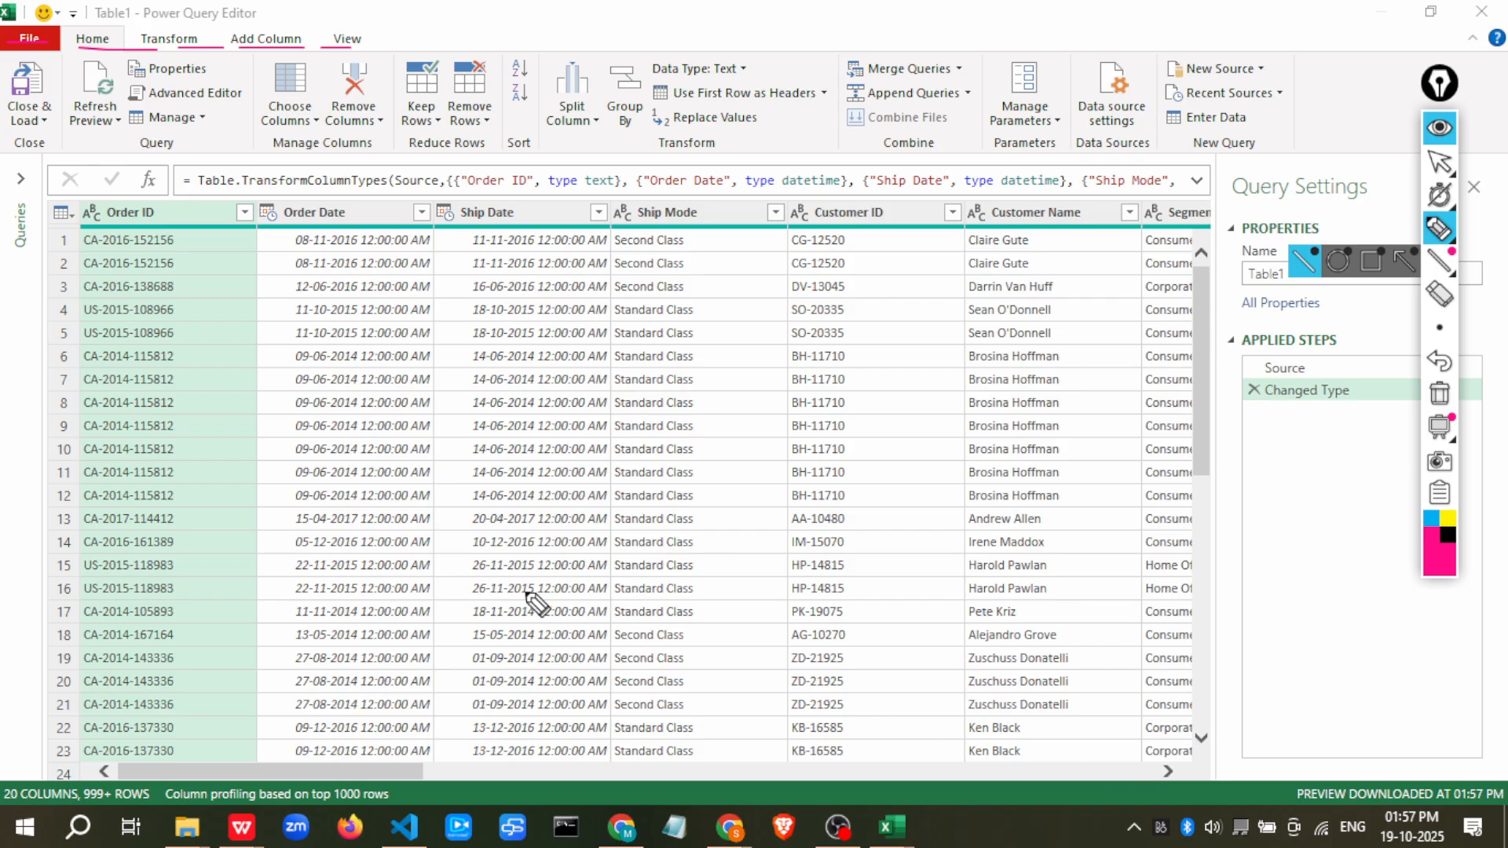
mouse_move(17, 51)
mouse_down()
mouse_move(0, 82)
mouse_move(28, 140)
mouse_move(72, 94)
mouse_move(24, 49)
mouse_up()
mouse_move(74, 130)
mouse_down()
mouse_move(228, 118)
mouse_move(222, 130)
mouse_move(398, 161)
mouse_move(825, 143)
mouse_move(834, 67)
mouse_move(506, 59)
mouse_move(518, 153)
mouse_move(572, 143)
mouse_up()
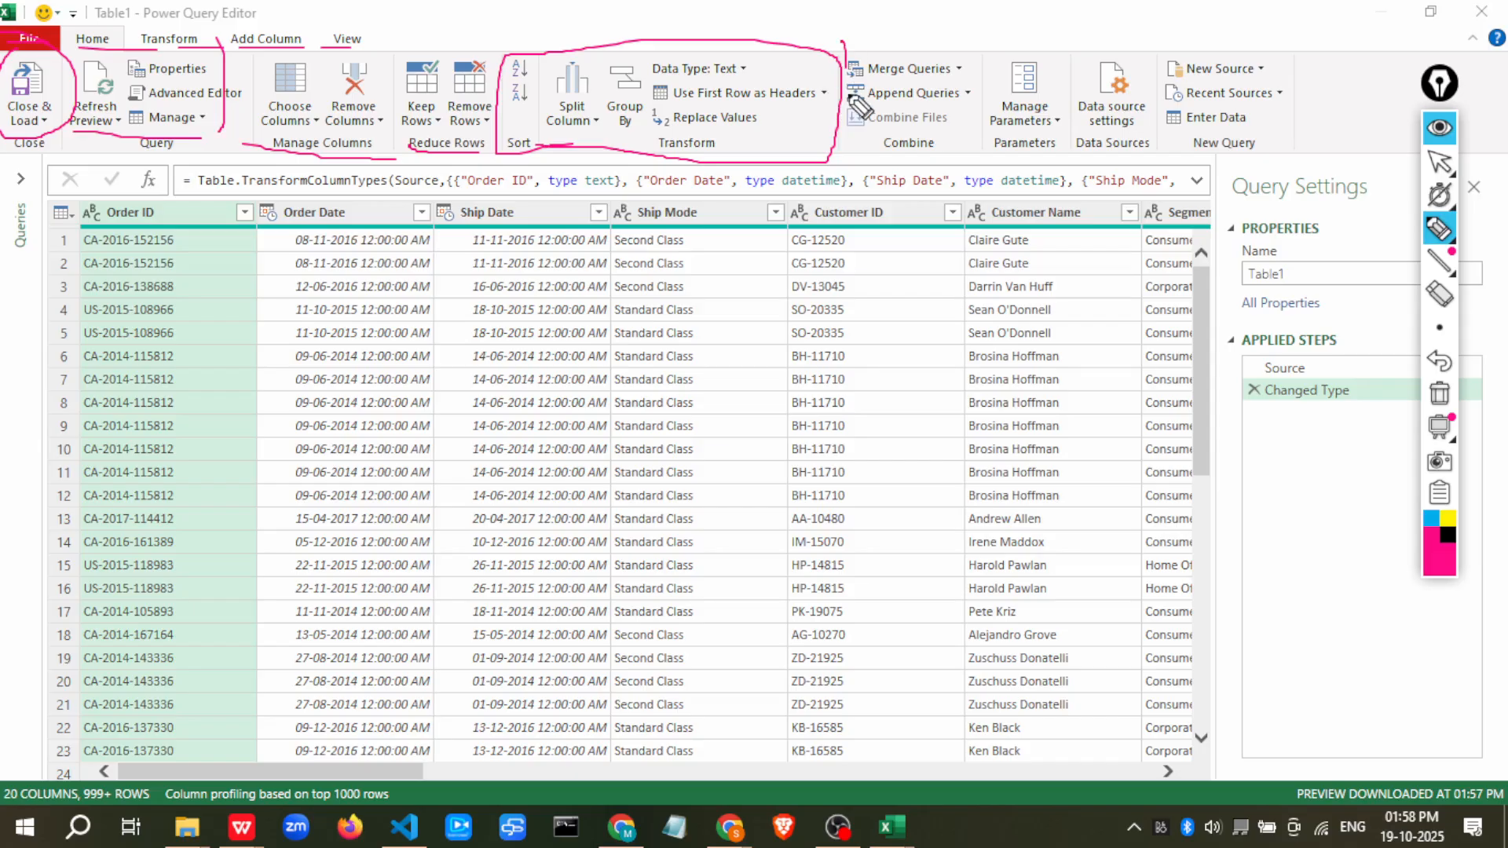
mouse_move(856, 102)
mouse_down()
mouse_move(884, 165)
mouse_move(962, 154)
mouse_move(911, 48)
mouse_move(848, 49)
mouse_up()
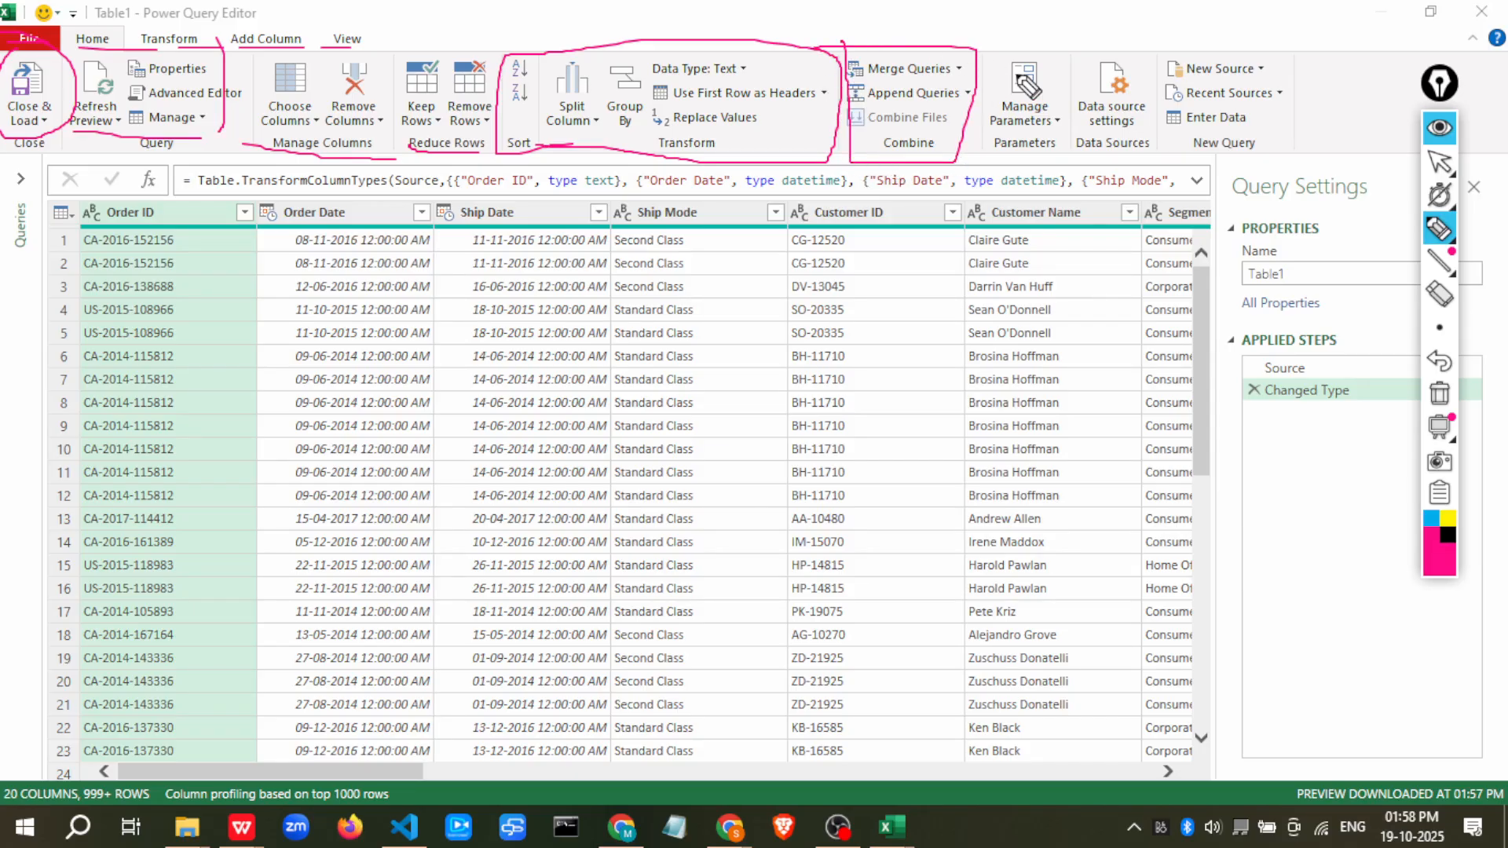
mouse_move(996, 47)
mouse_down()
mouse_move(1067, 161)
mouse_move(1048, 67)
mouse_move(1001, 67)
mouse_up()
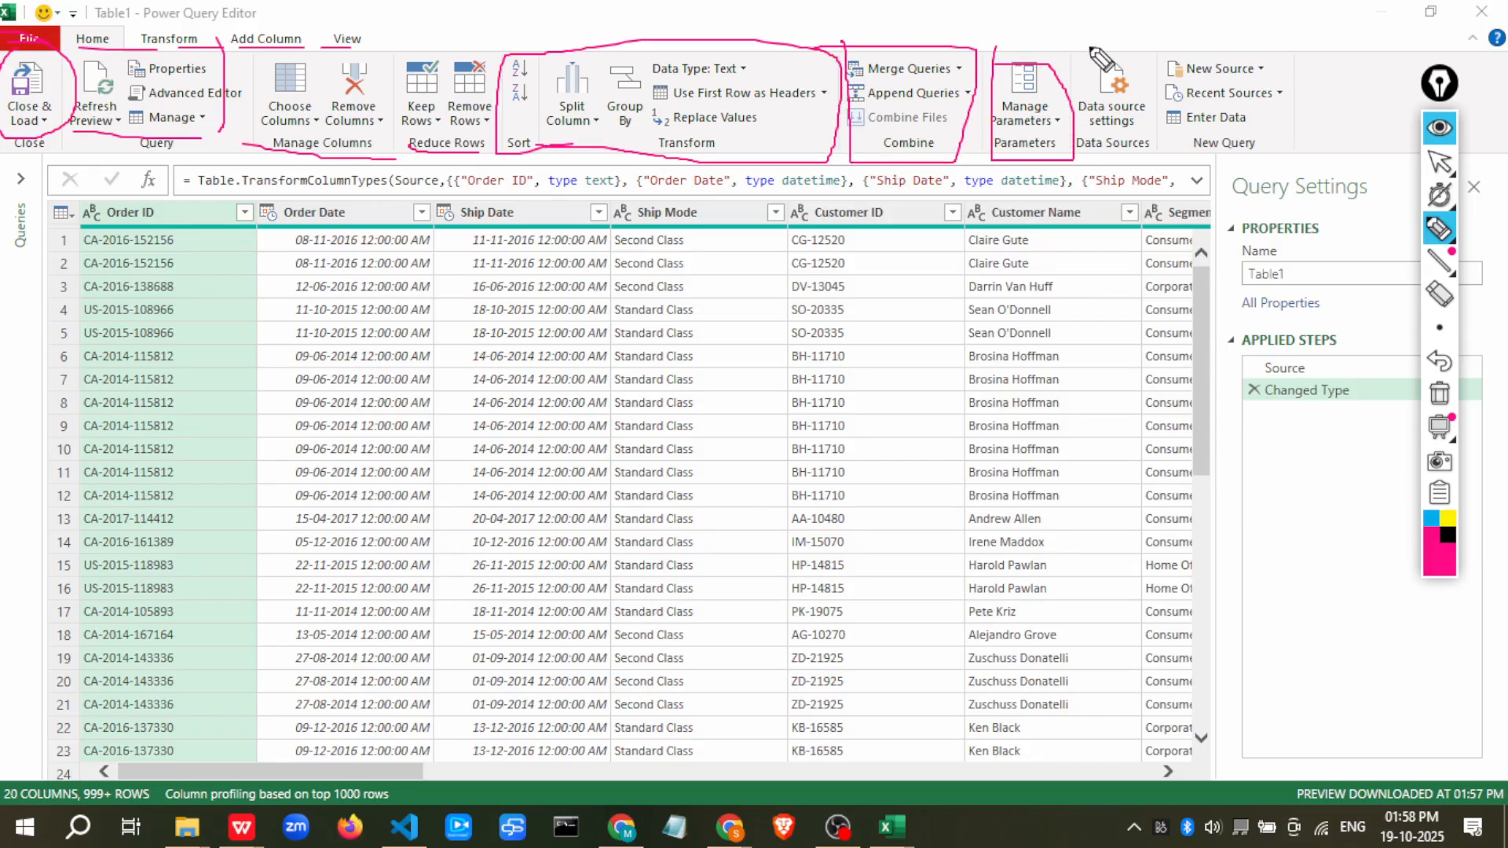
mouse_move(1090, 45)
mouse_down()
mouse_move(1079, 145)
mouse_move(1280, 151)
mouse_up()
drag(40, 227, 40, 247)
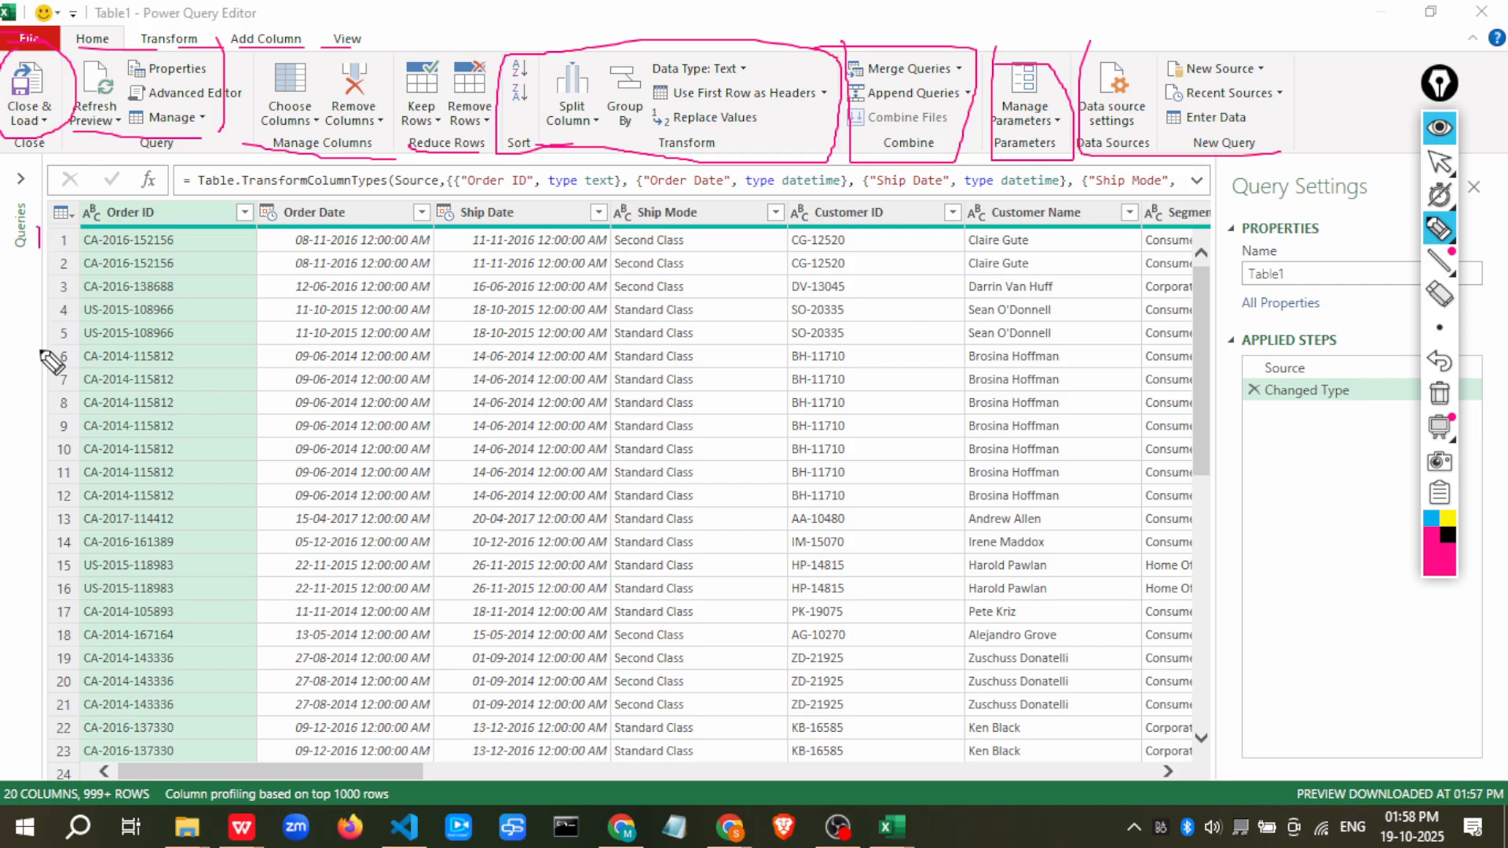
mouse_move(47, 357)
mouse_down()
mouse_move(589, 703)
mouse_move(1053, 304)
mouse_move(4, 310)
mouse_up()
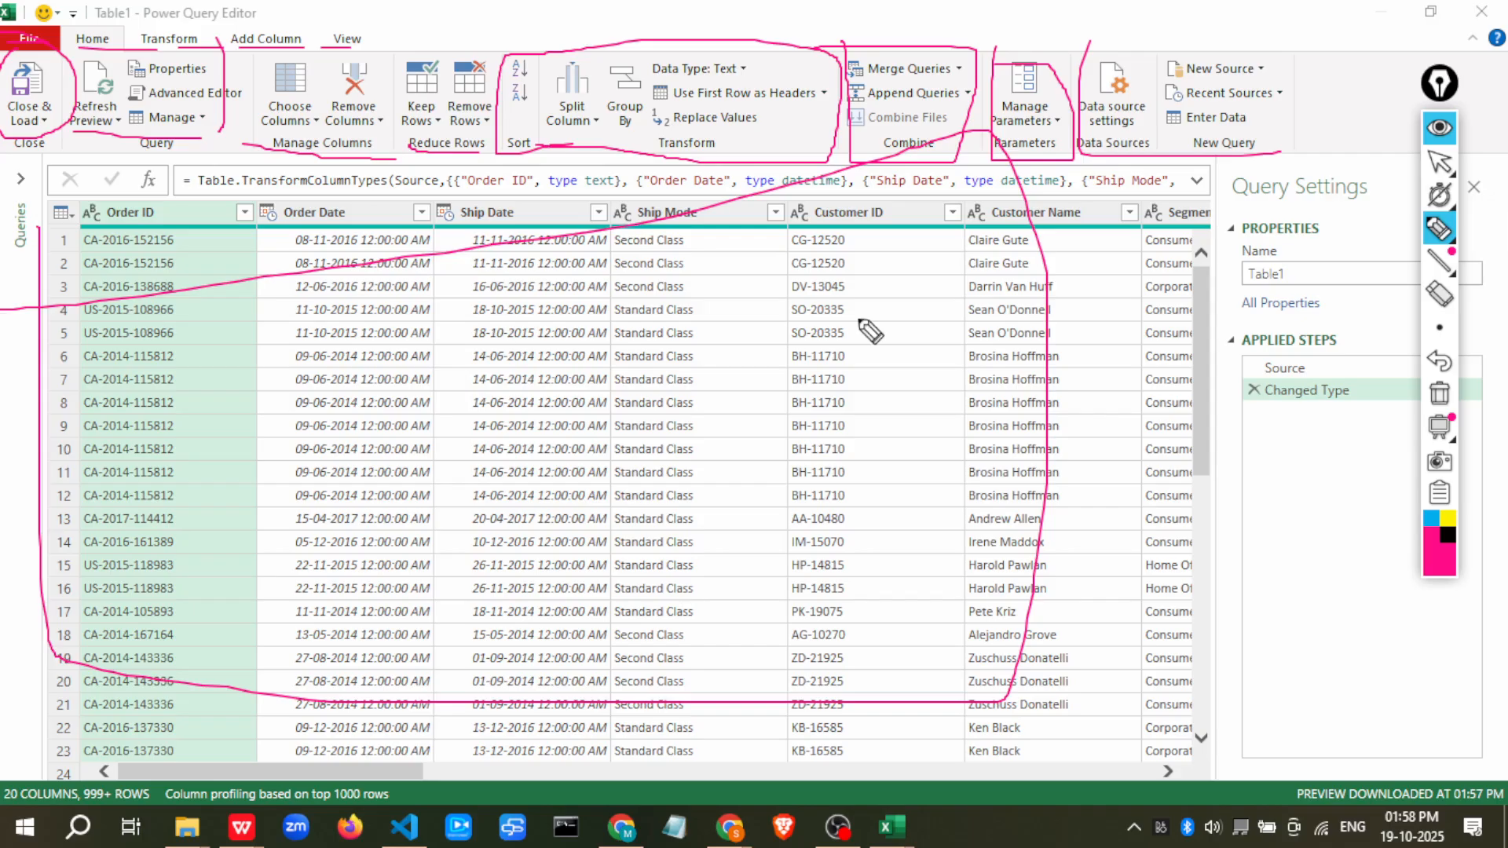
mouse_move(1223, 313)
mouse_down()
mouse_move(1409, 415)
mouse_move(1398, 346)
mouse_move(1197, 330)
mouse_move(1261, 479)
mouse_move(1300, 478)
mouse_move(1304, 446)
mouse_up()
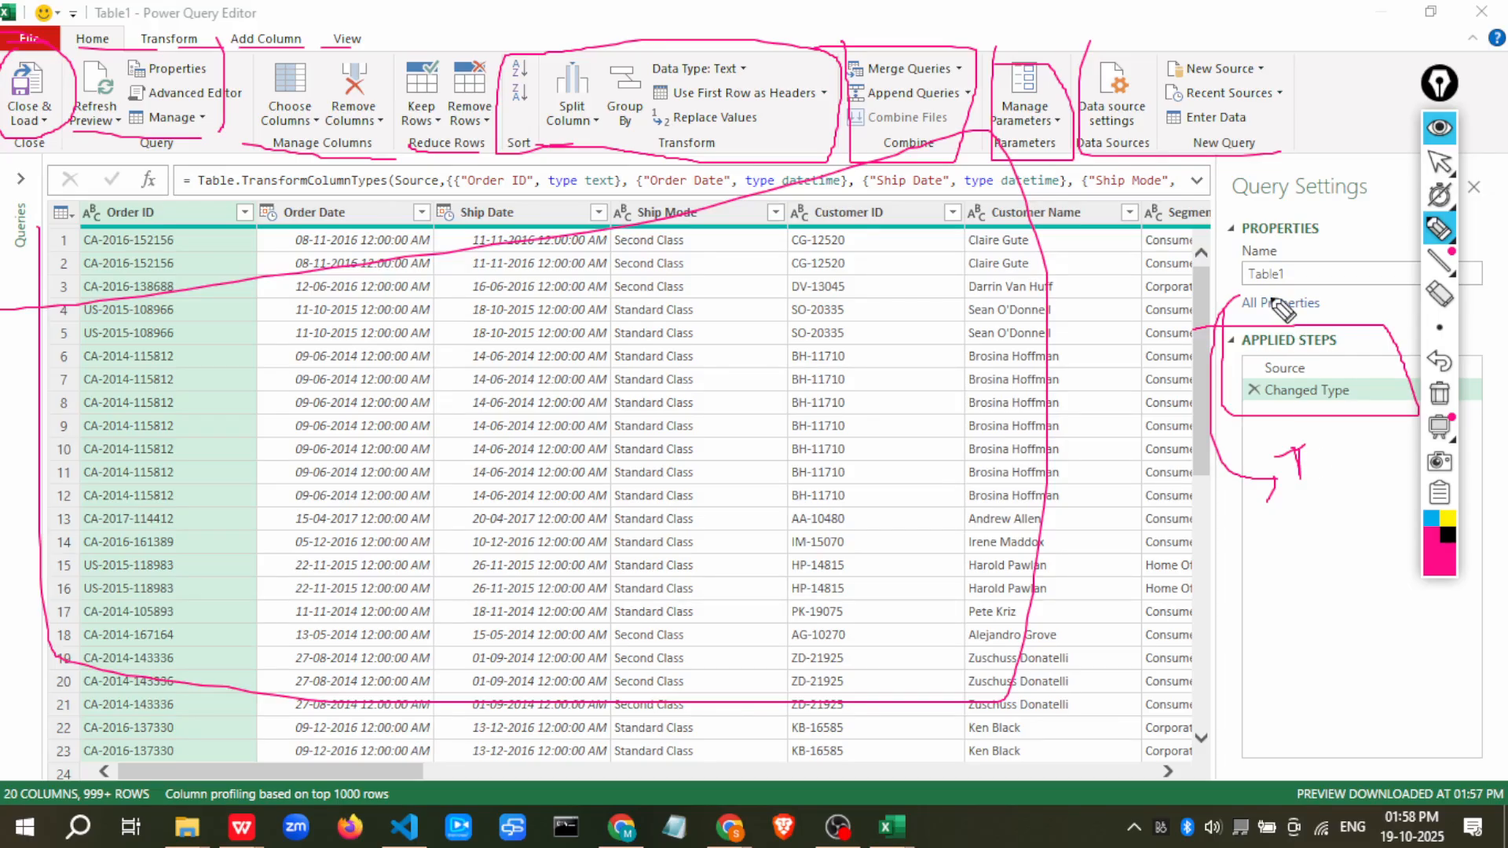
mouse_move(1247, 284)
mouse_down()
mouse_move(1324, 146)
mouse_move(1352, 170)
mouse_up()
mouse_move(1352, 86)
mouse_down()
mouse_move(1370, 128)
mouse_move(1370, 83)
mouse_move(1390, 106)
mouse_move(1439, 53)
mouse_up()
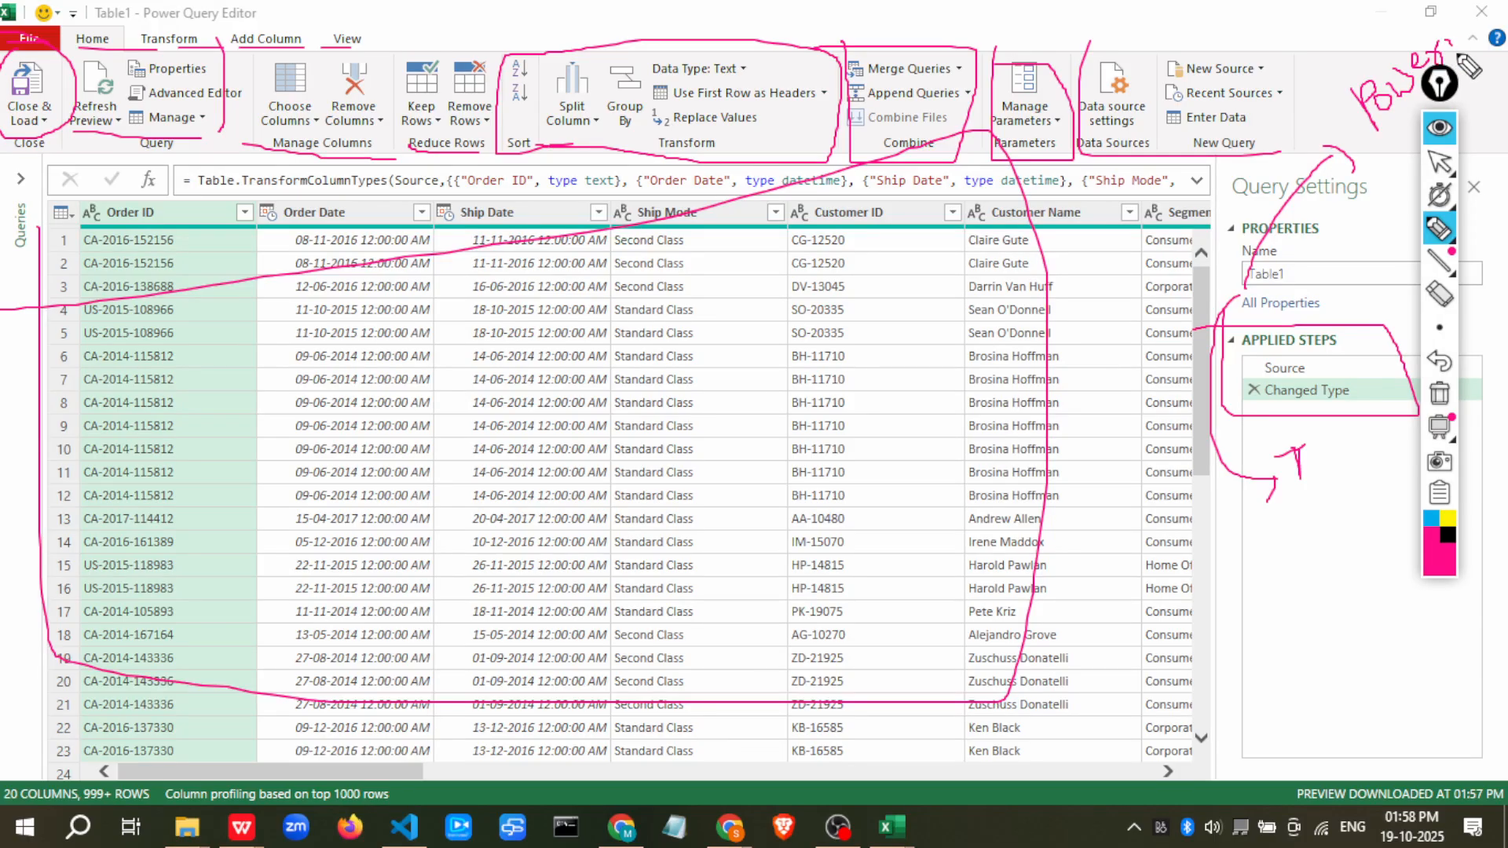
click(1438, 392)
click(1438, 127)
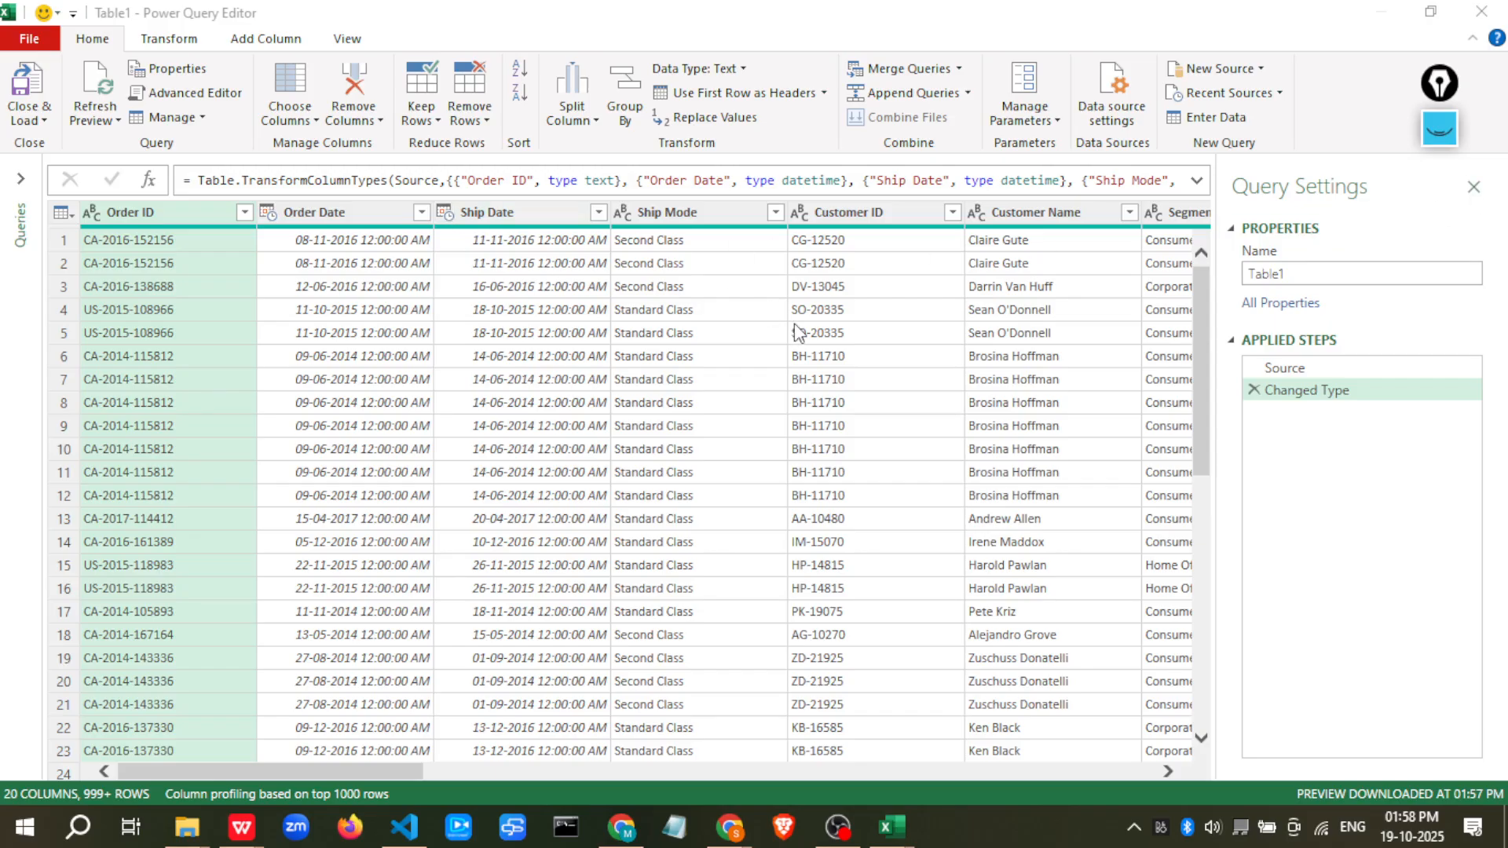
Change the Postal Code column's data type to Text, replacing the current conversion
scroll(920, 352, right, 5)
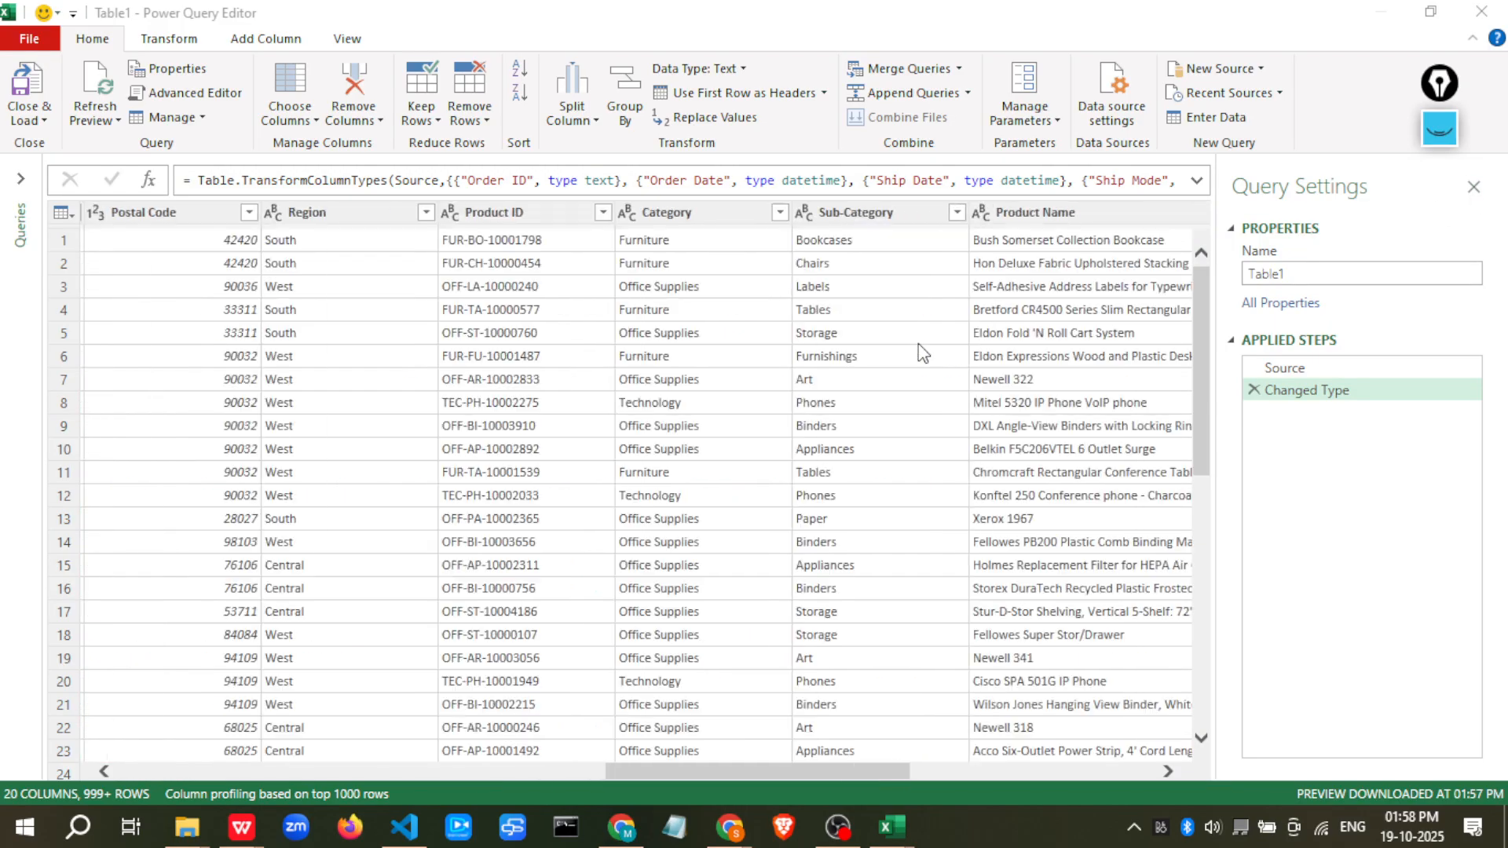
scroll(101, 322, right, 5)
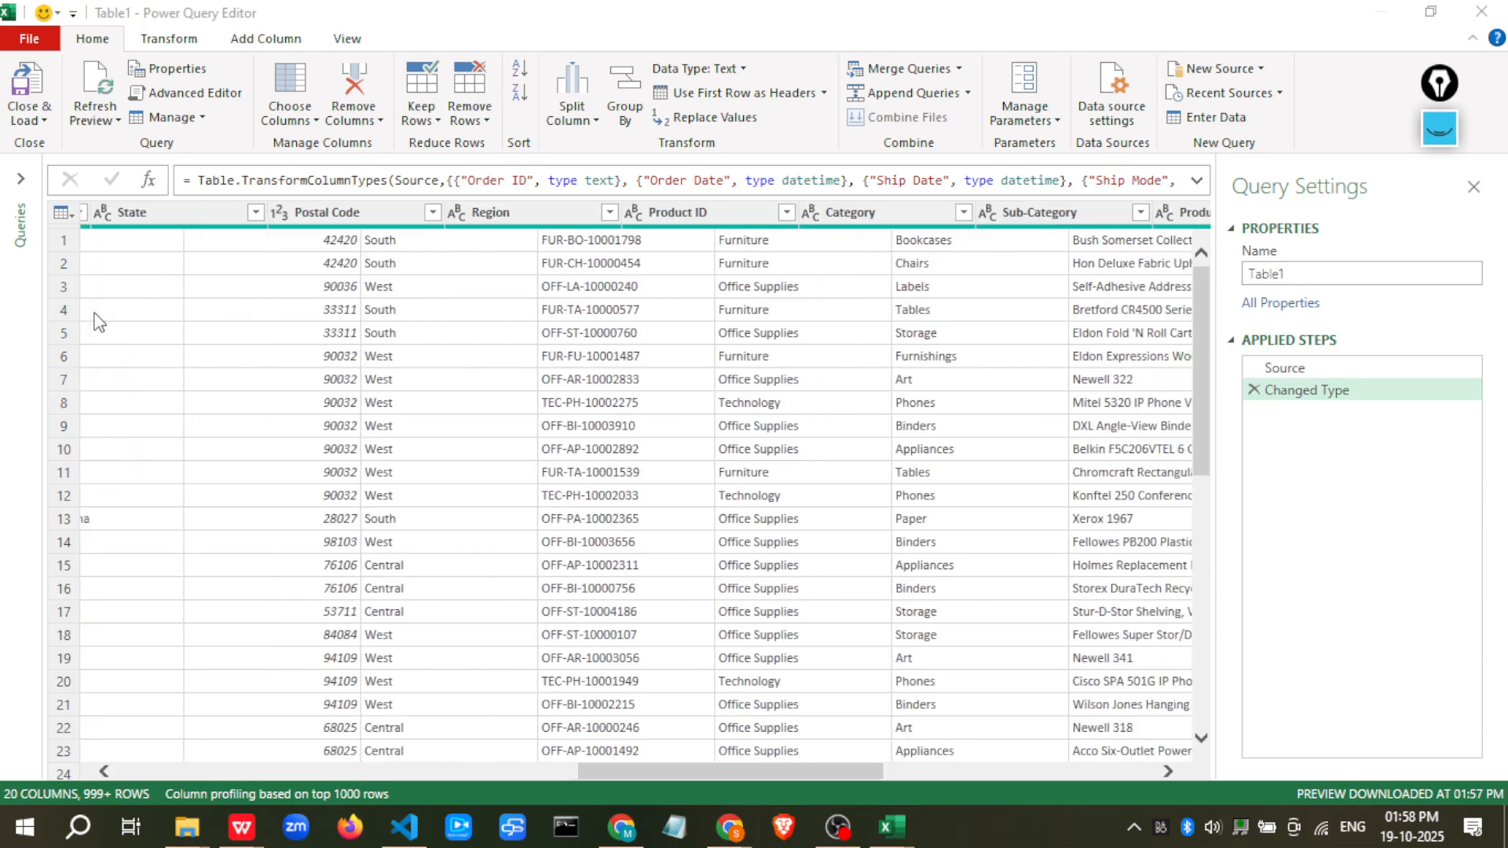
scroll(605, 318, left, 10)
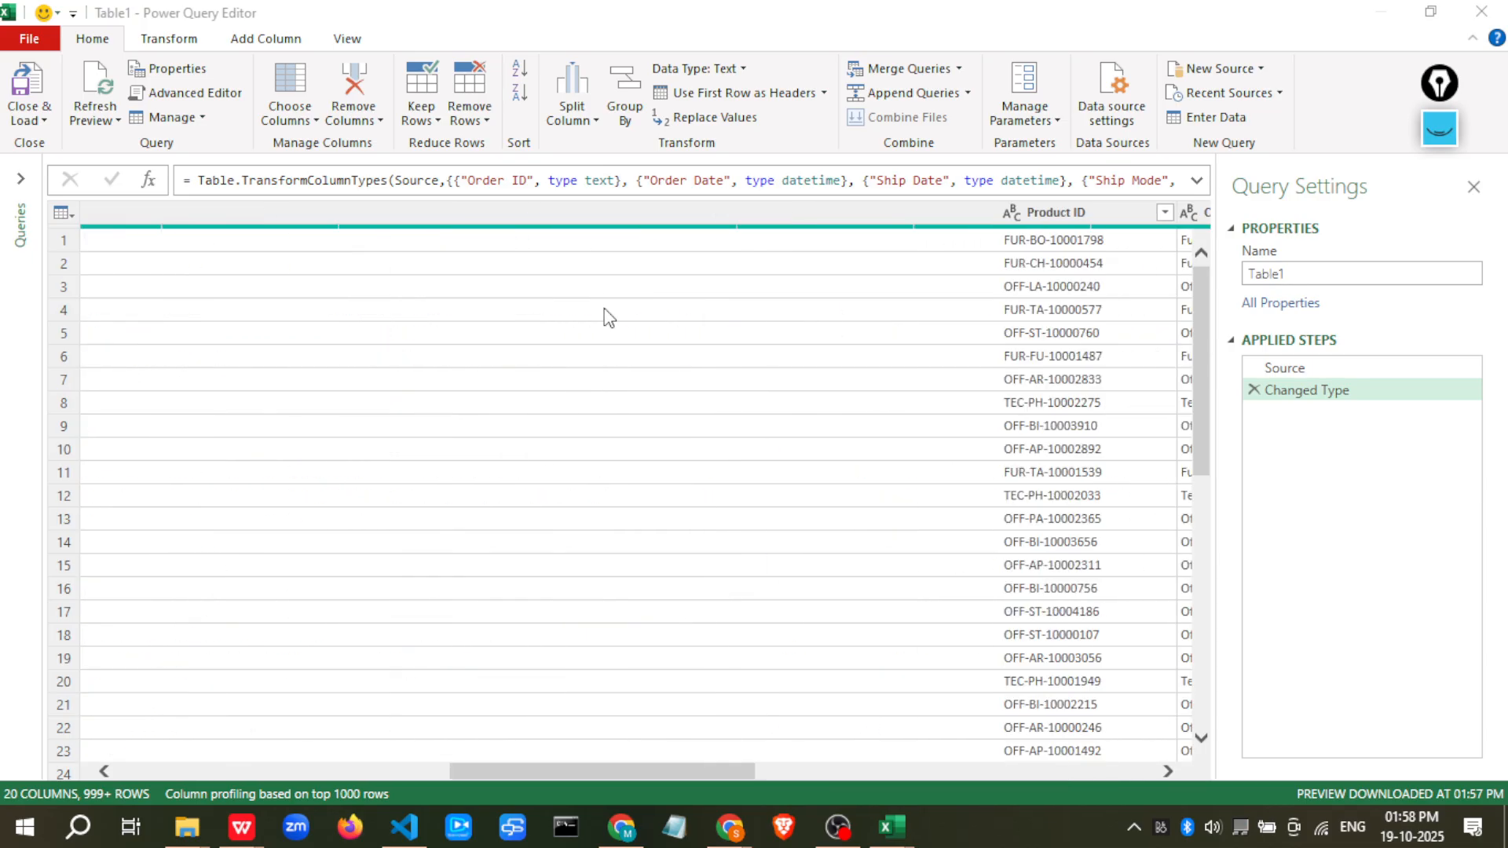
scroll(571, 308, right, 1)
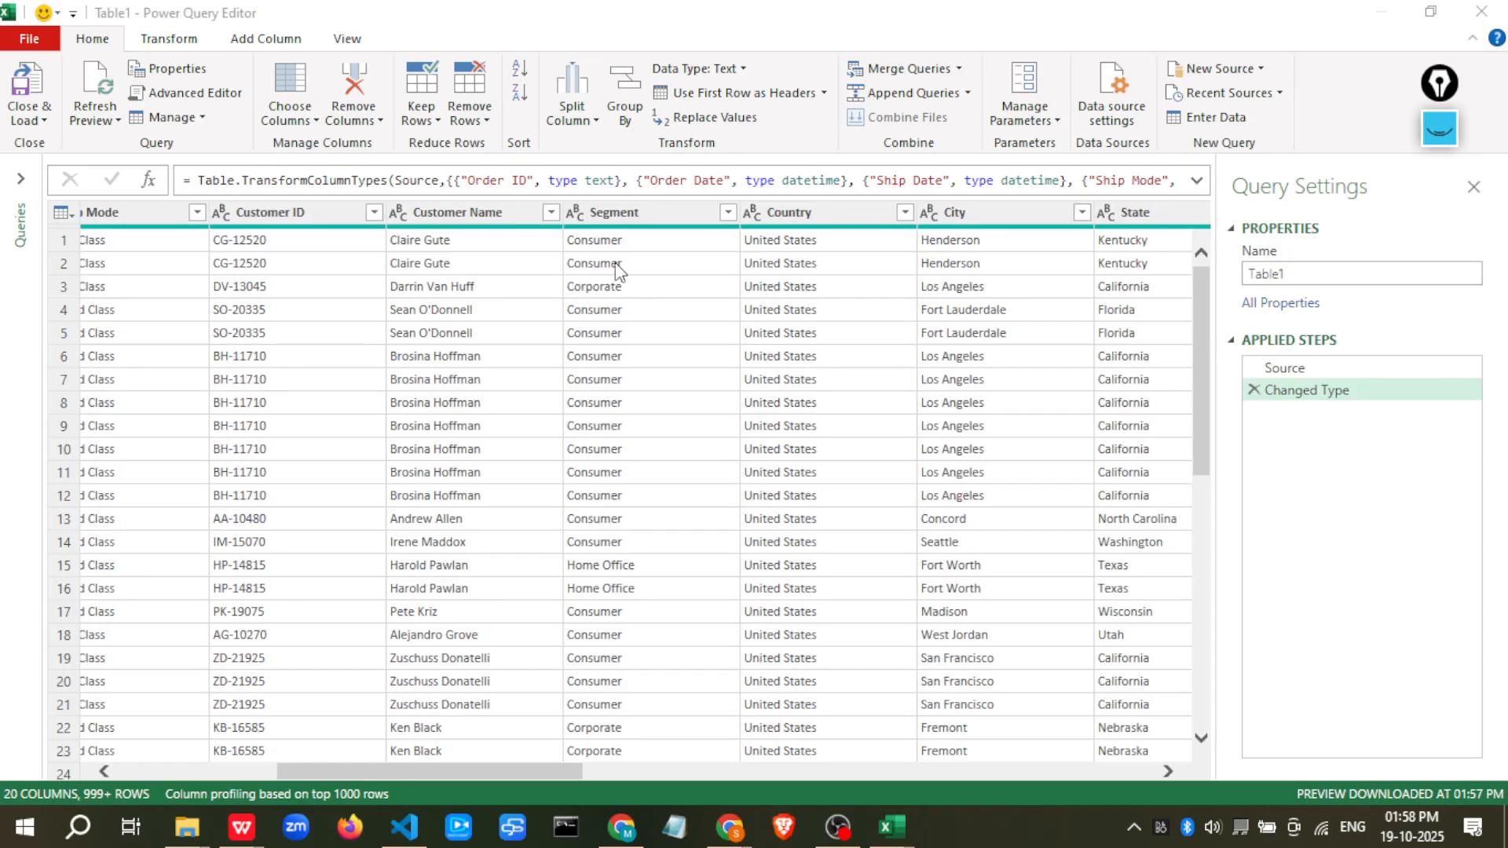
scroll(663, 272, left, 3)
scroll(667, 284, right, 1)
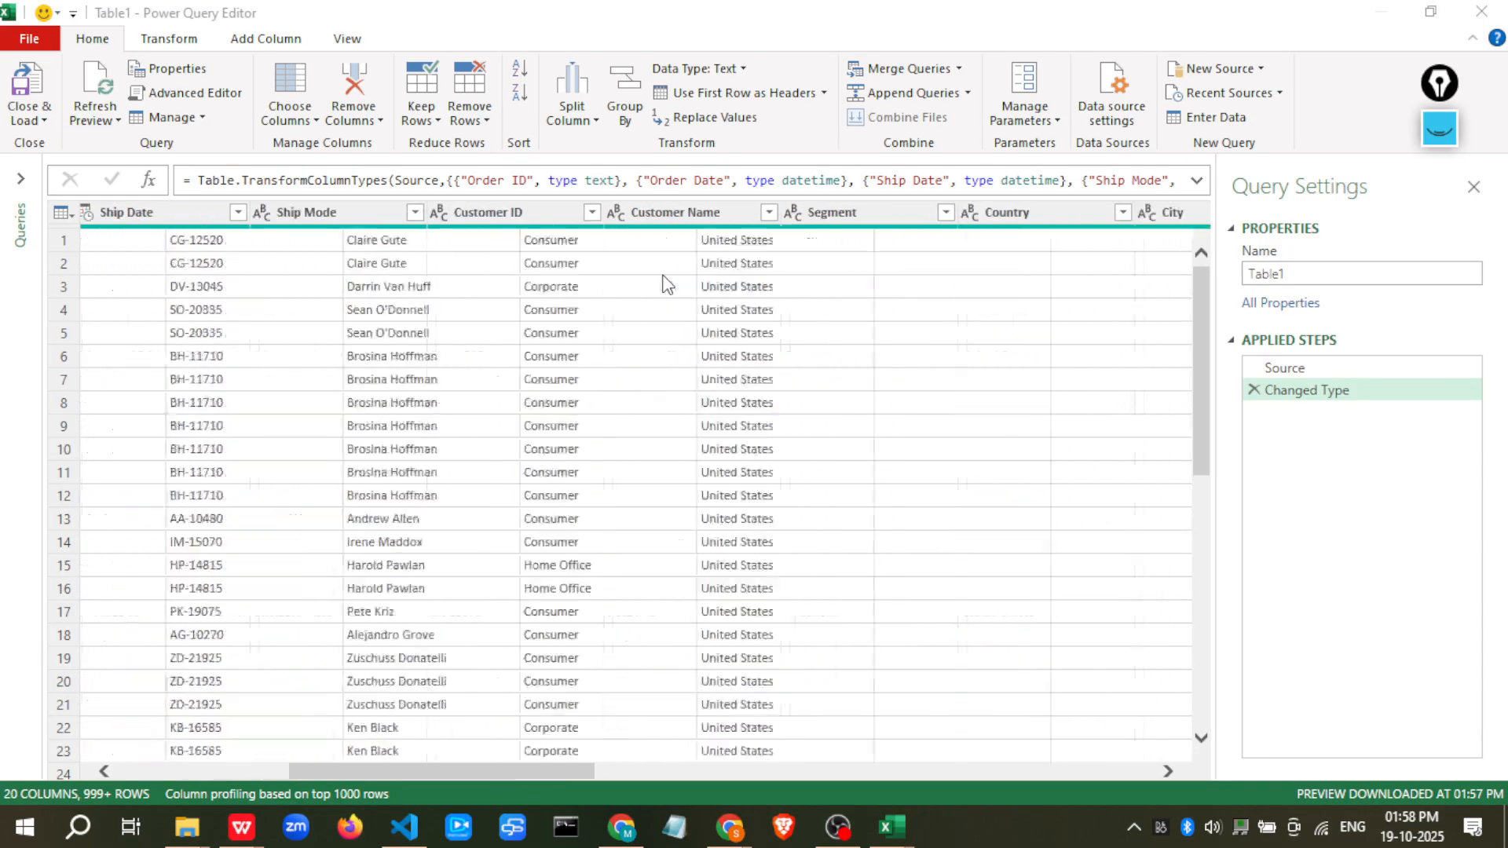
scroll(667, 285, right, 5)
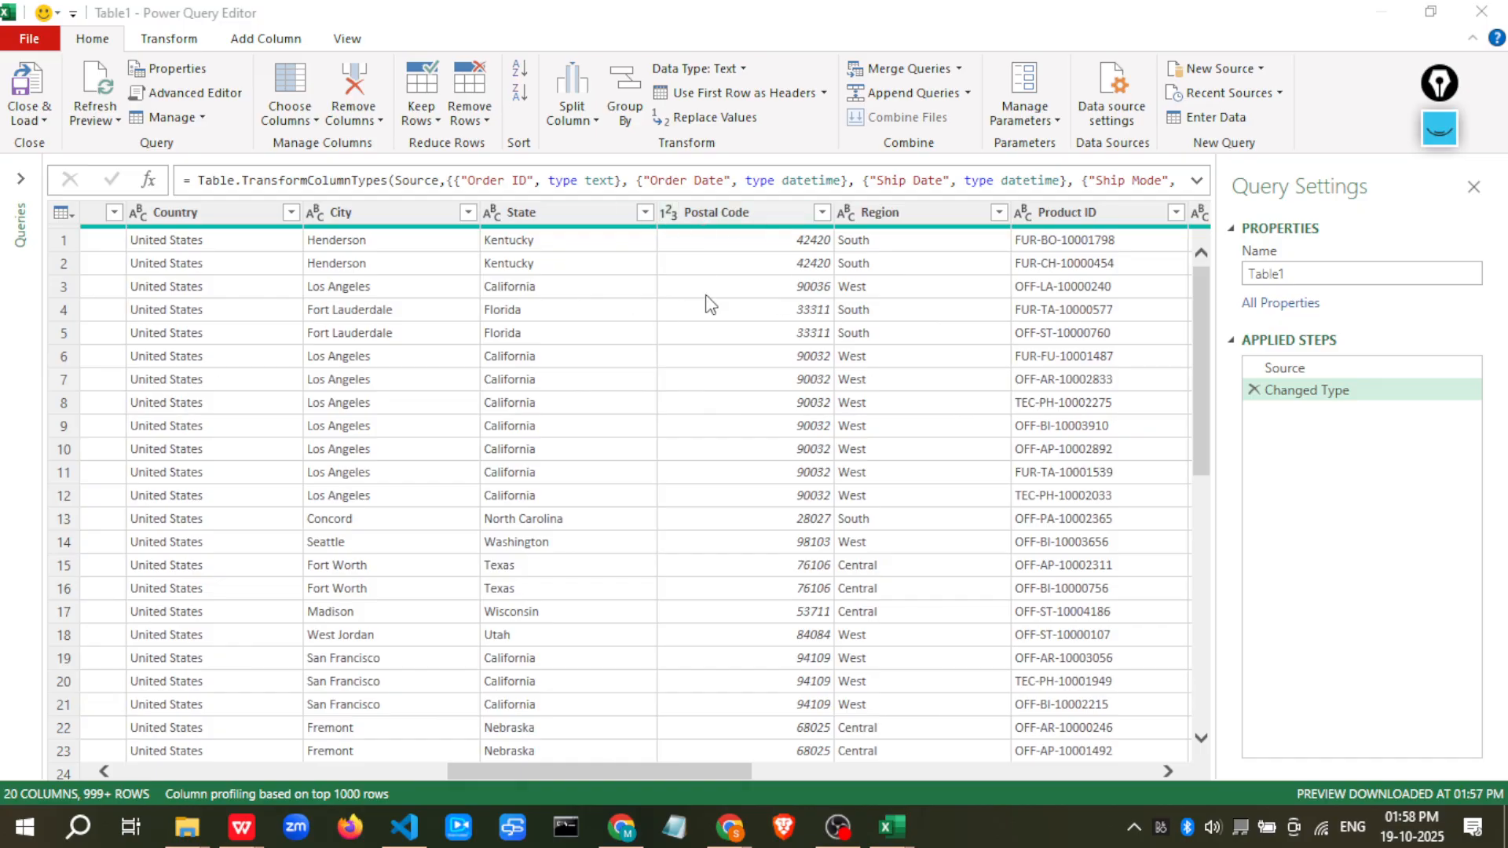
click(669, 213)
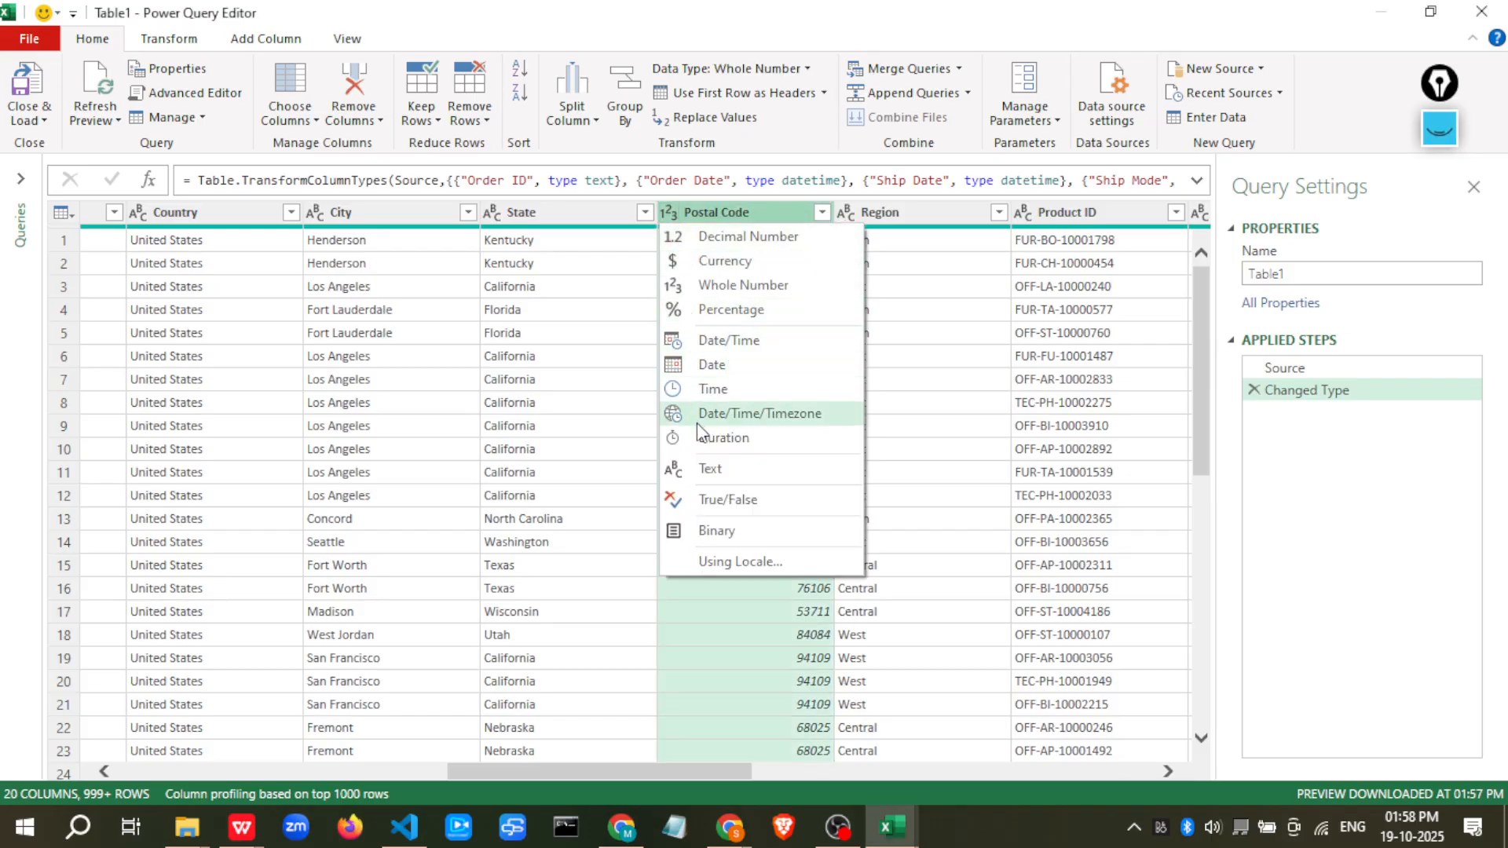
click(714, 471)
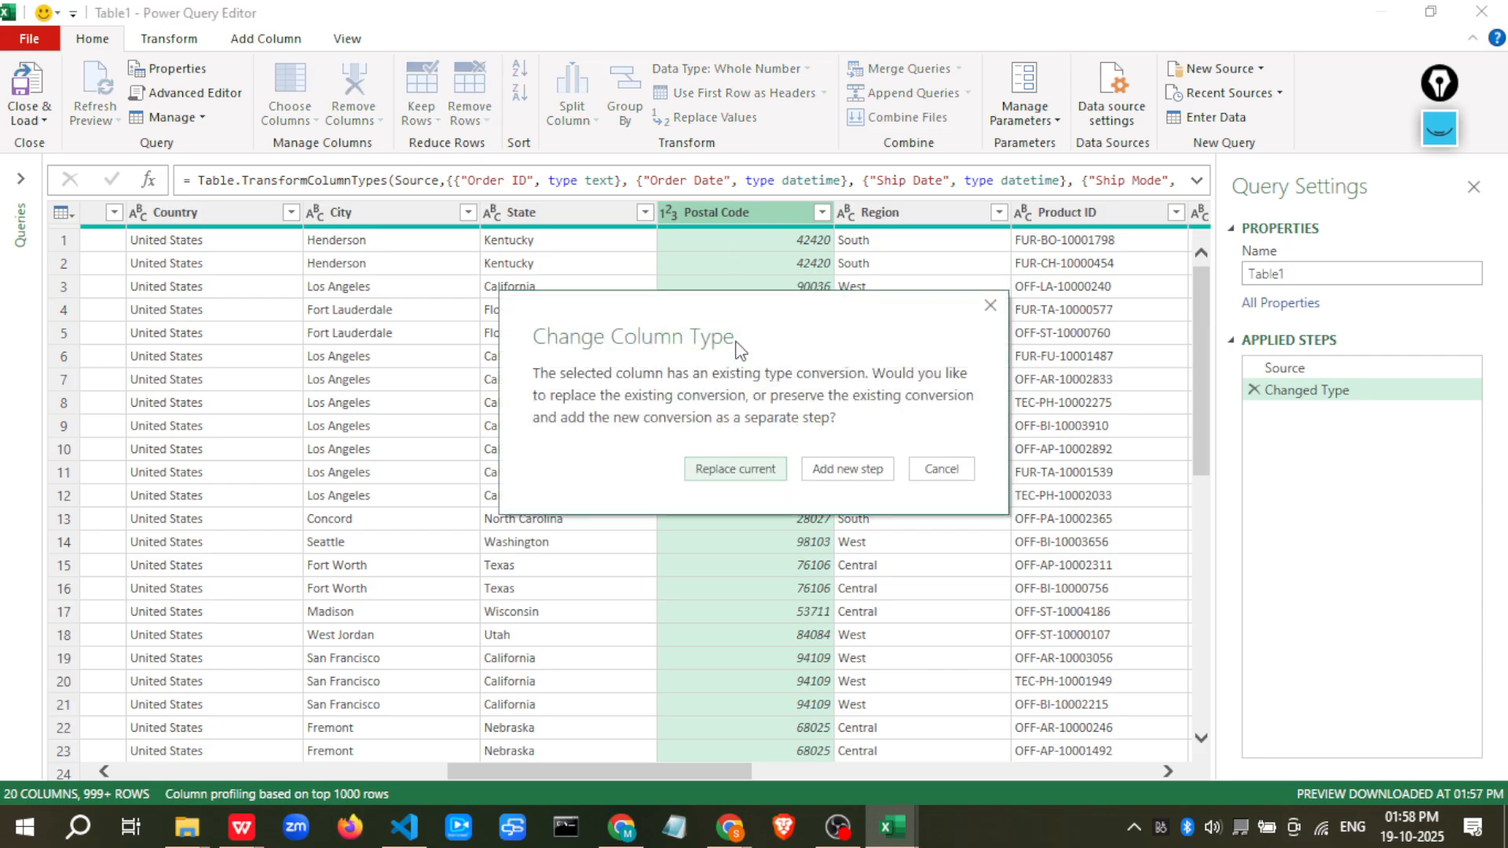
click(735, 469)
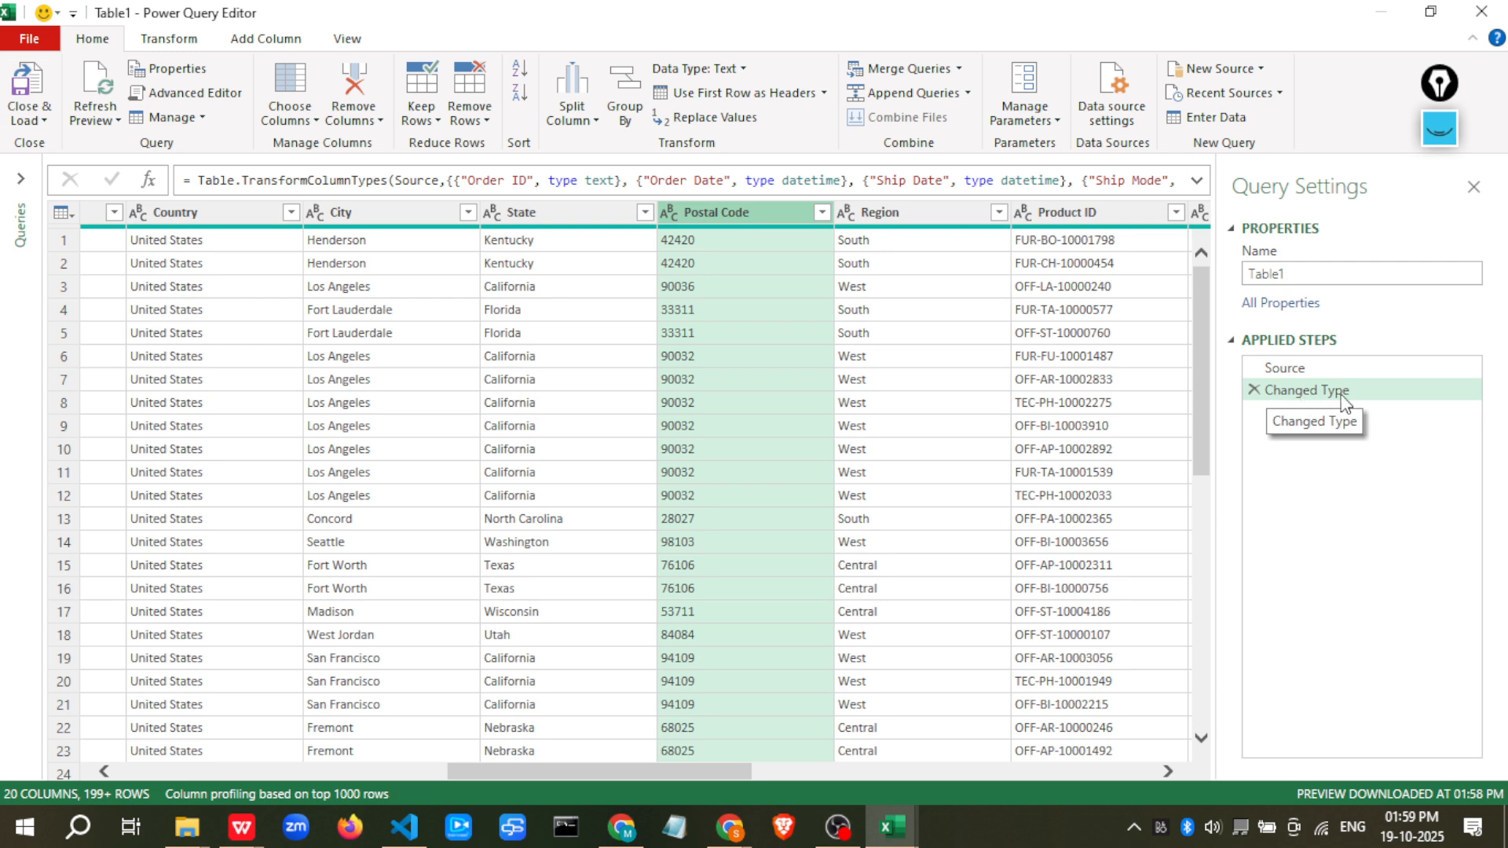
Remove duplicate rows and then rows containing errors from the whole table
drag(685, 773, 1268, 750)
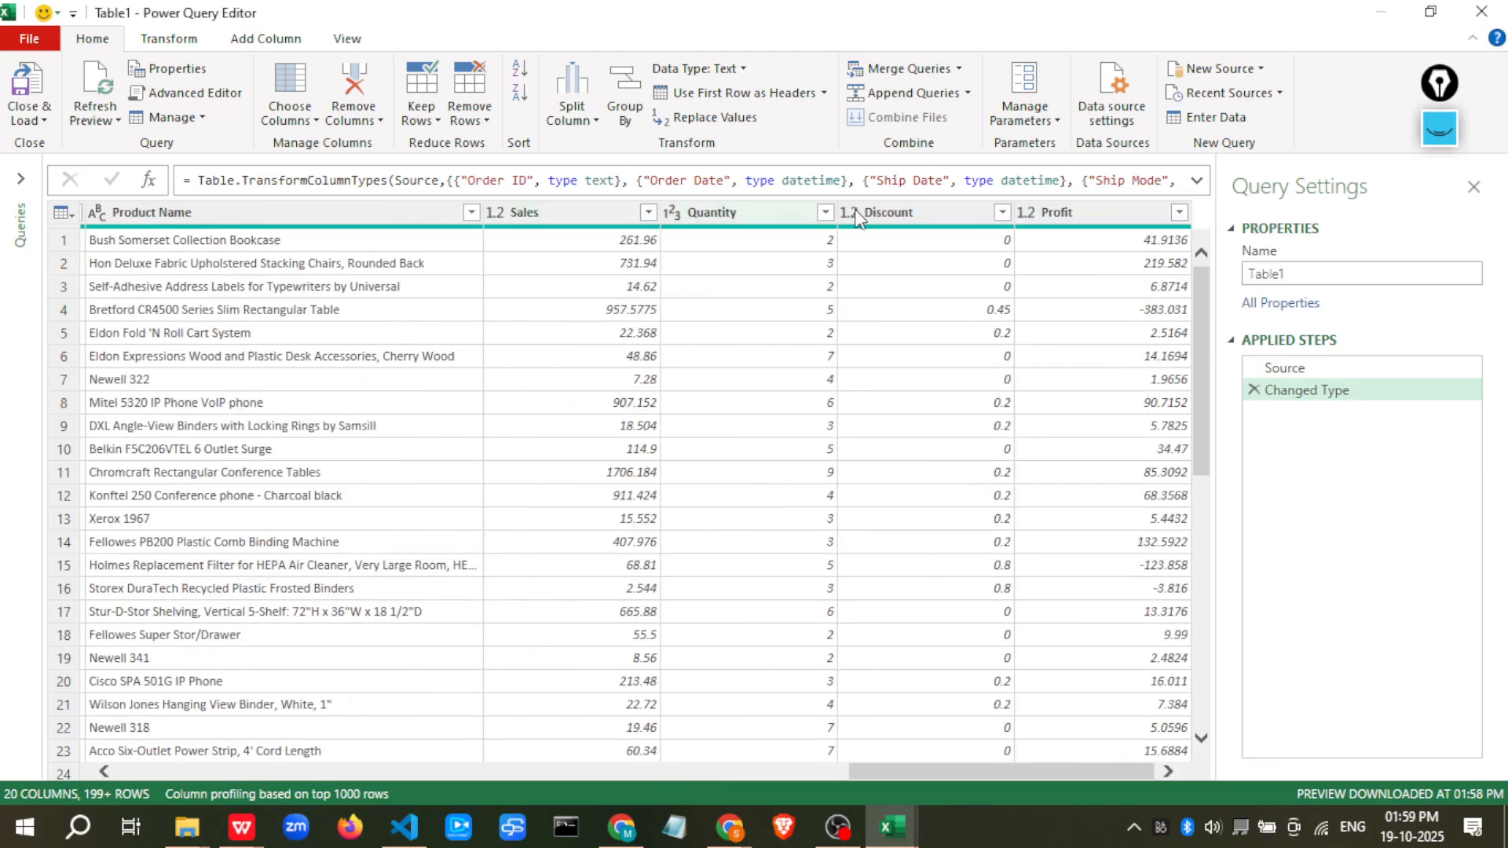
click(63, 213)
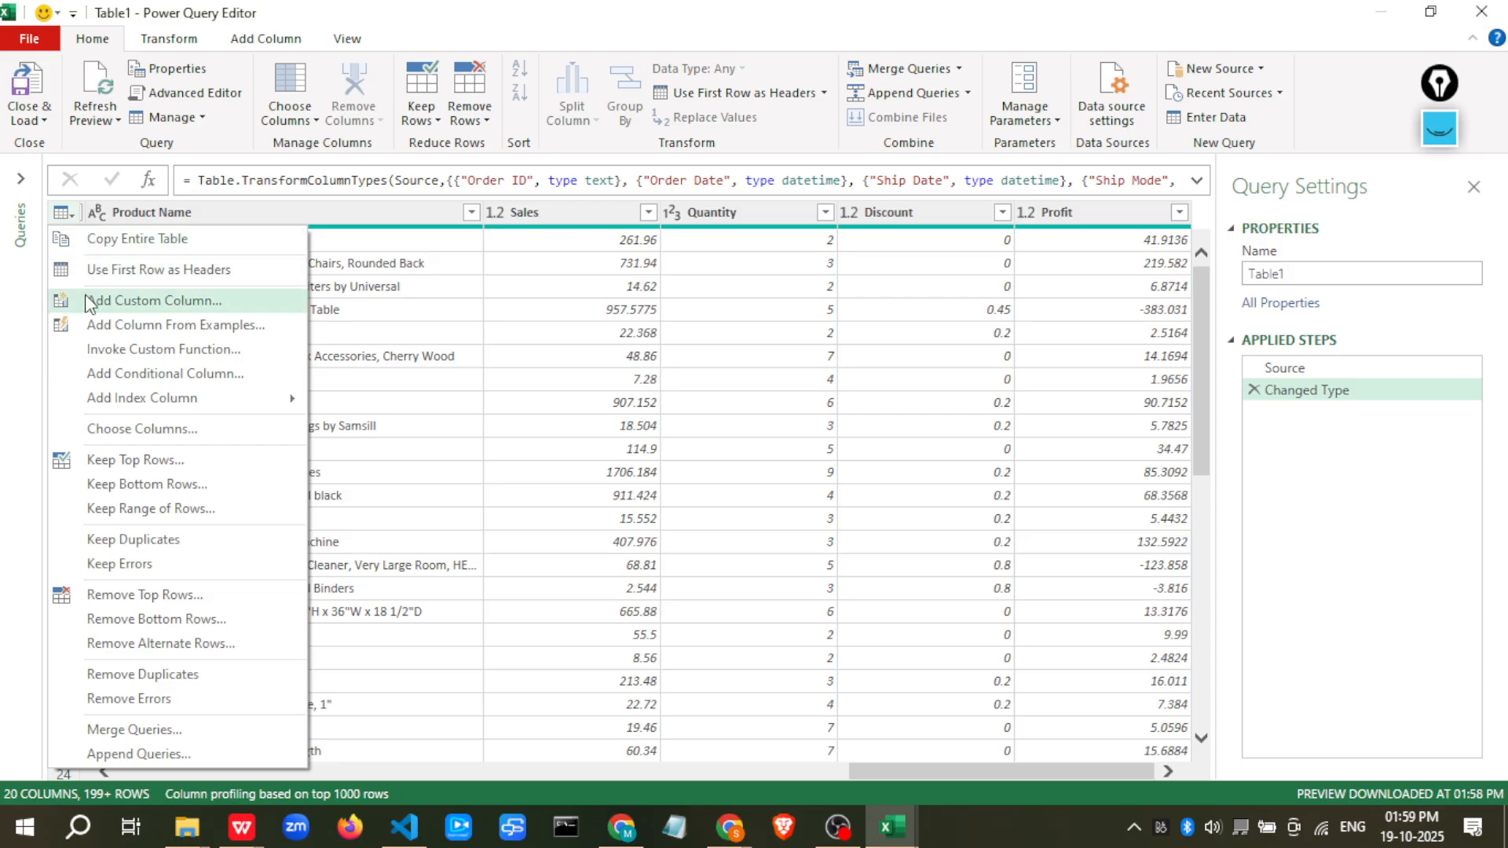
click(127, 676)
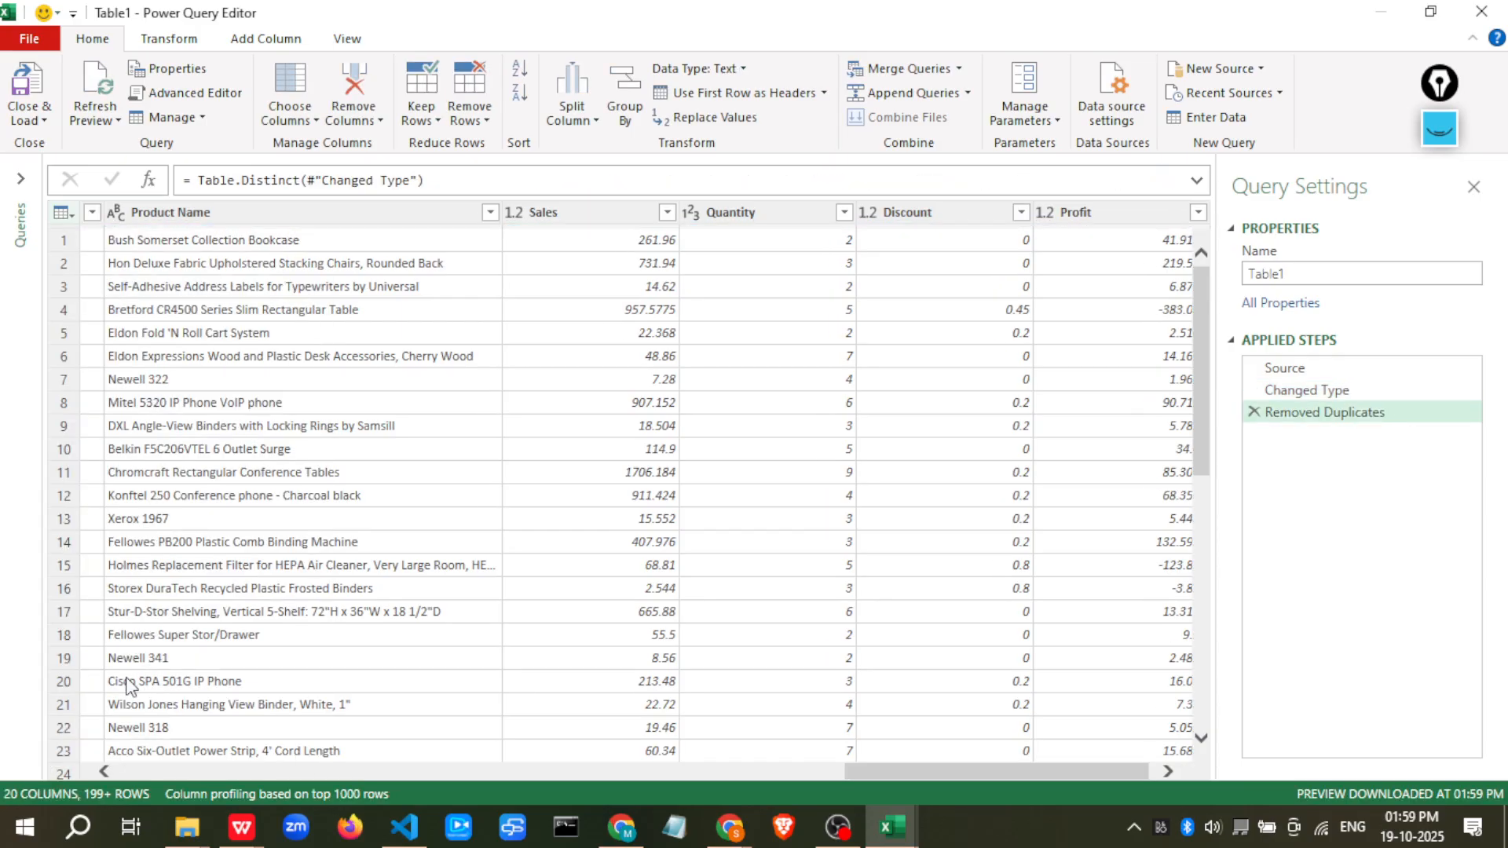
click(62, 212)
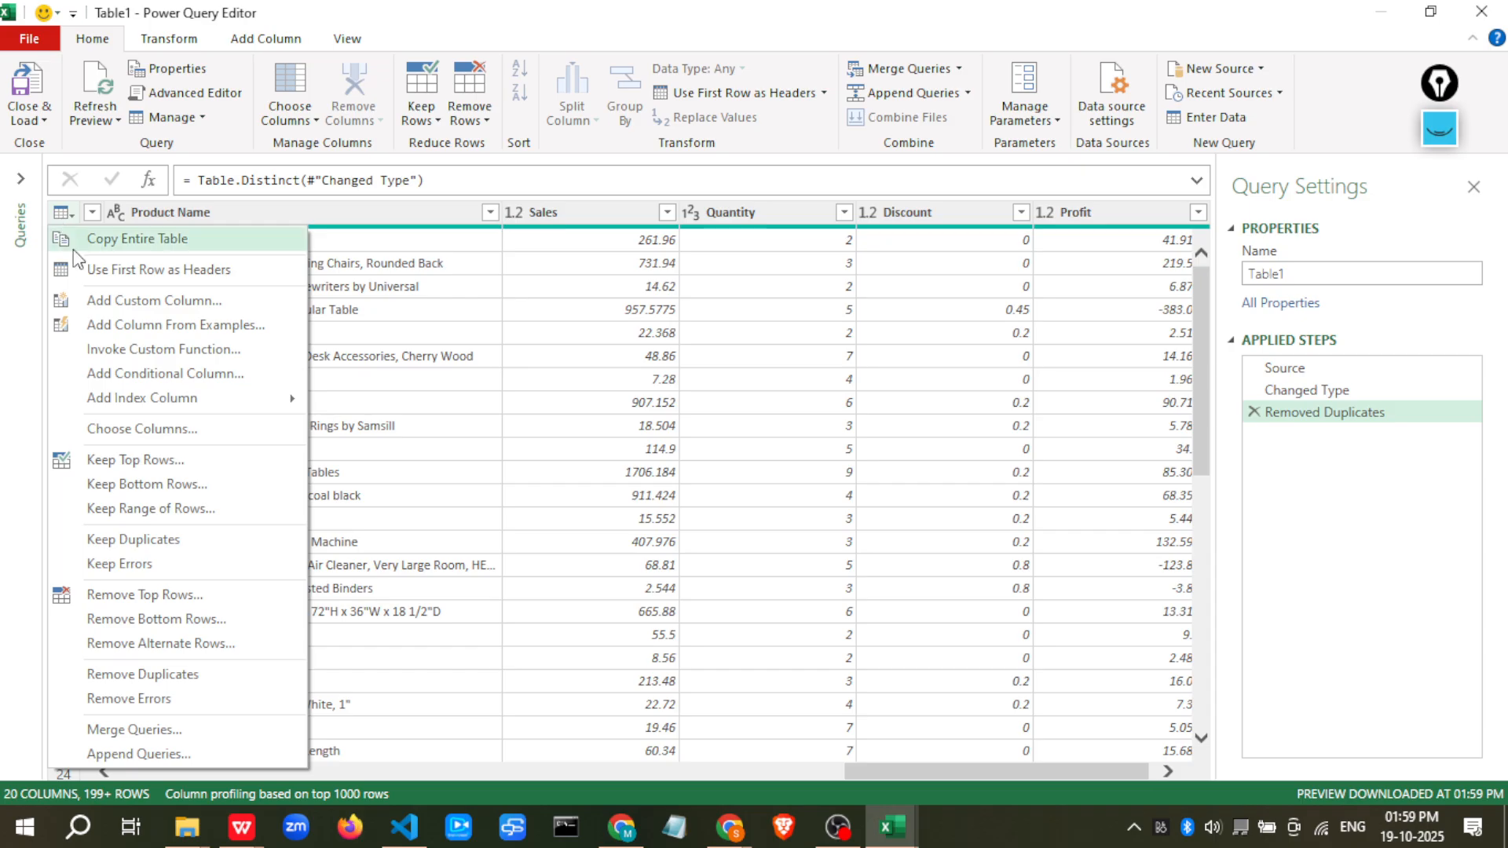
click(152, 702)
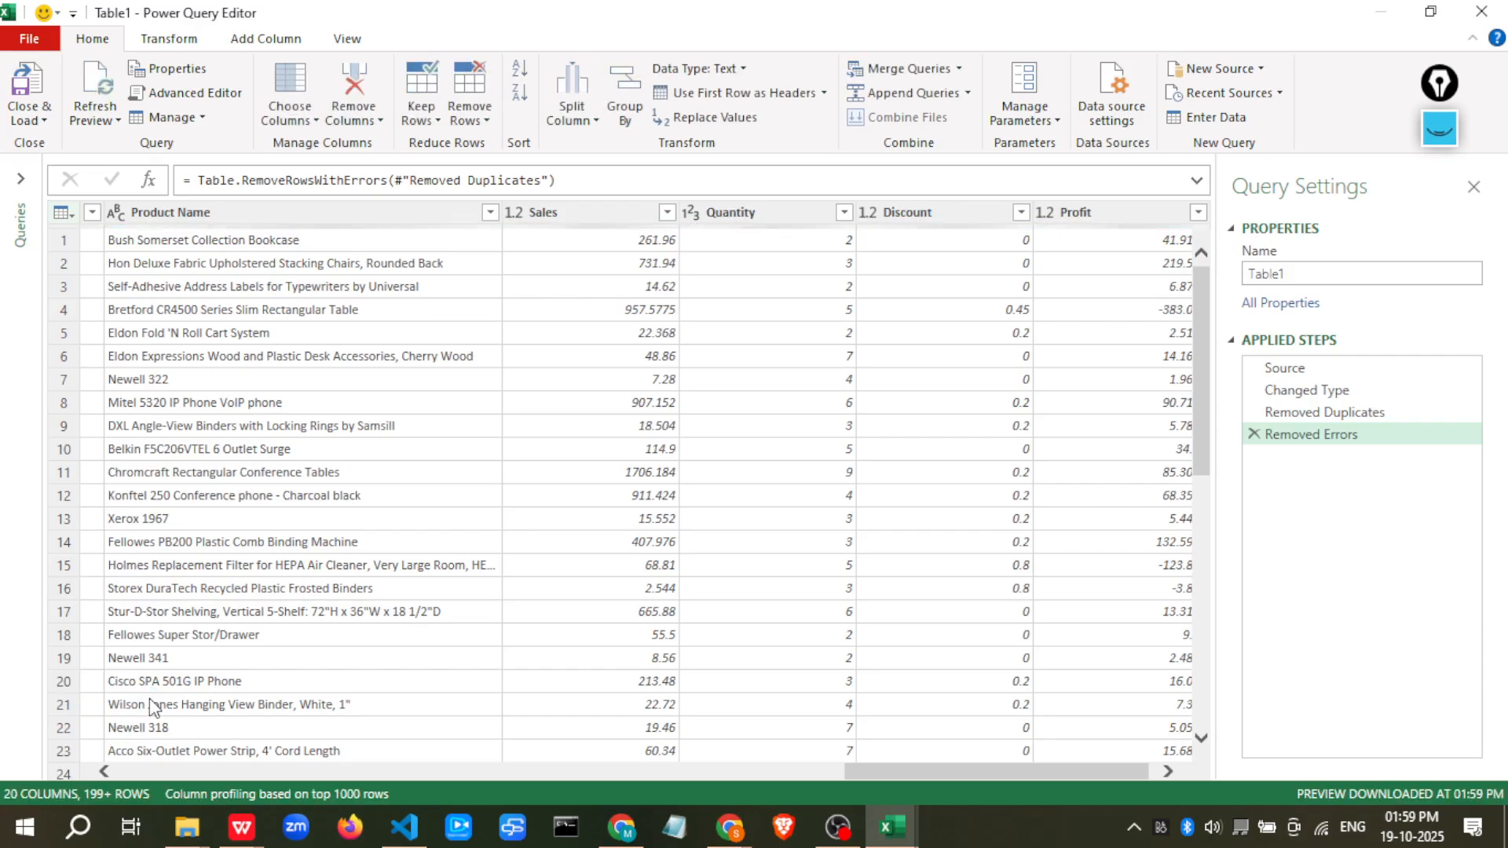
click(72, 214)
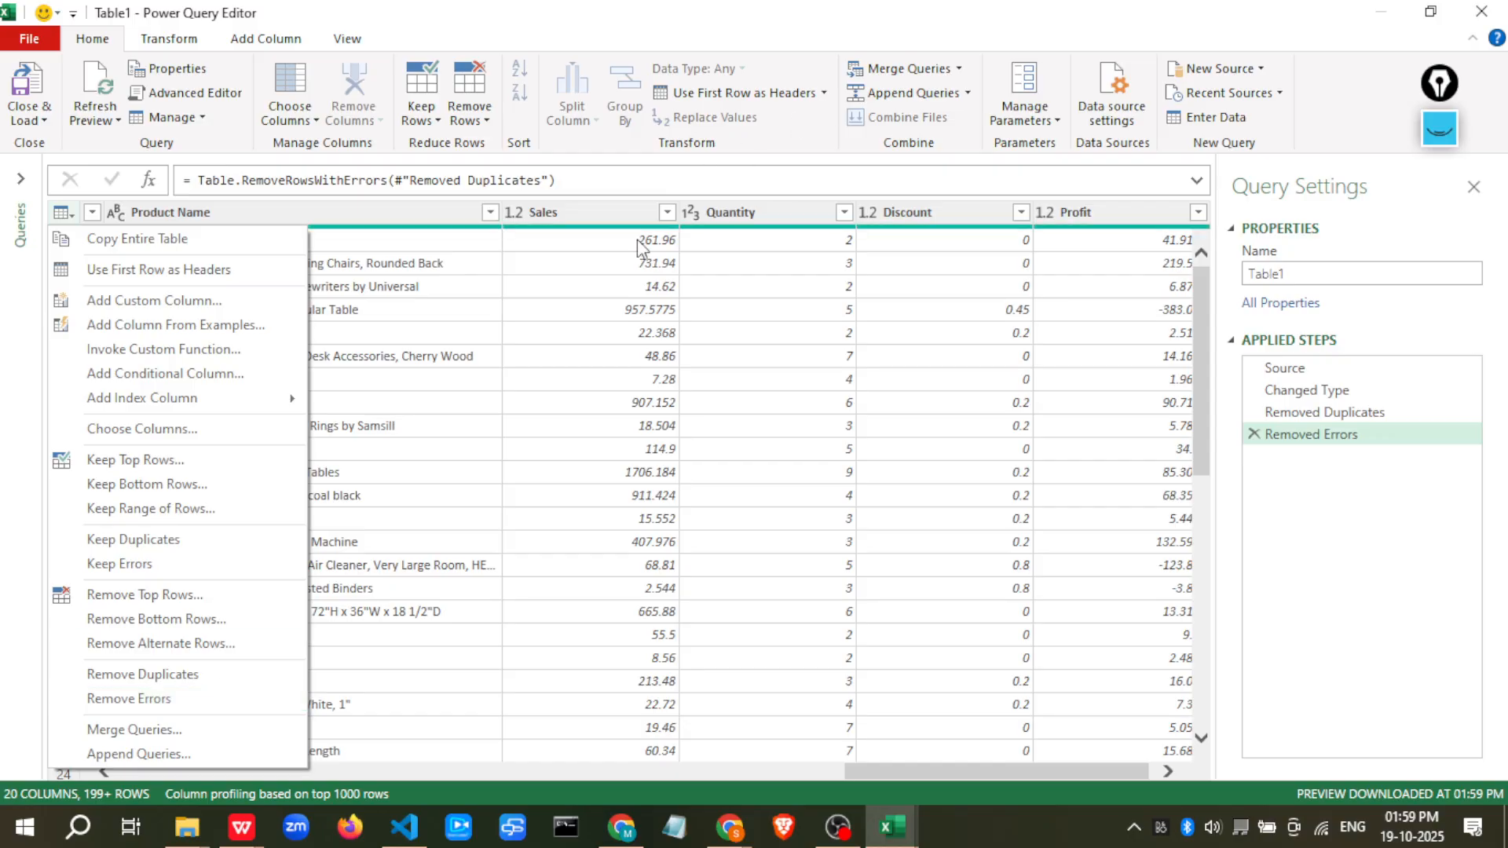
click(168, 43)
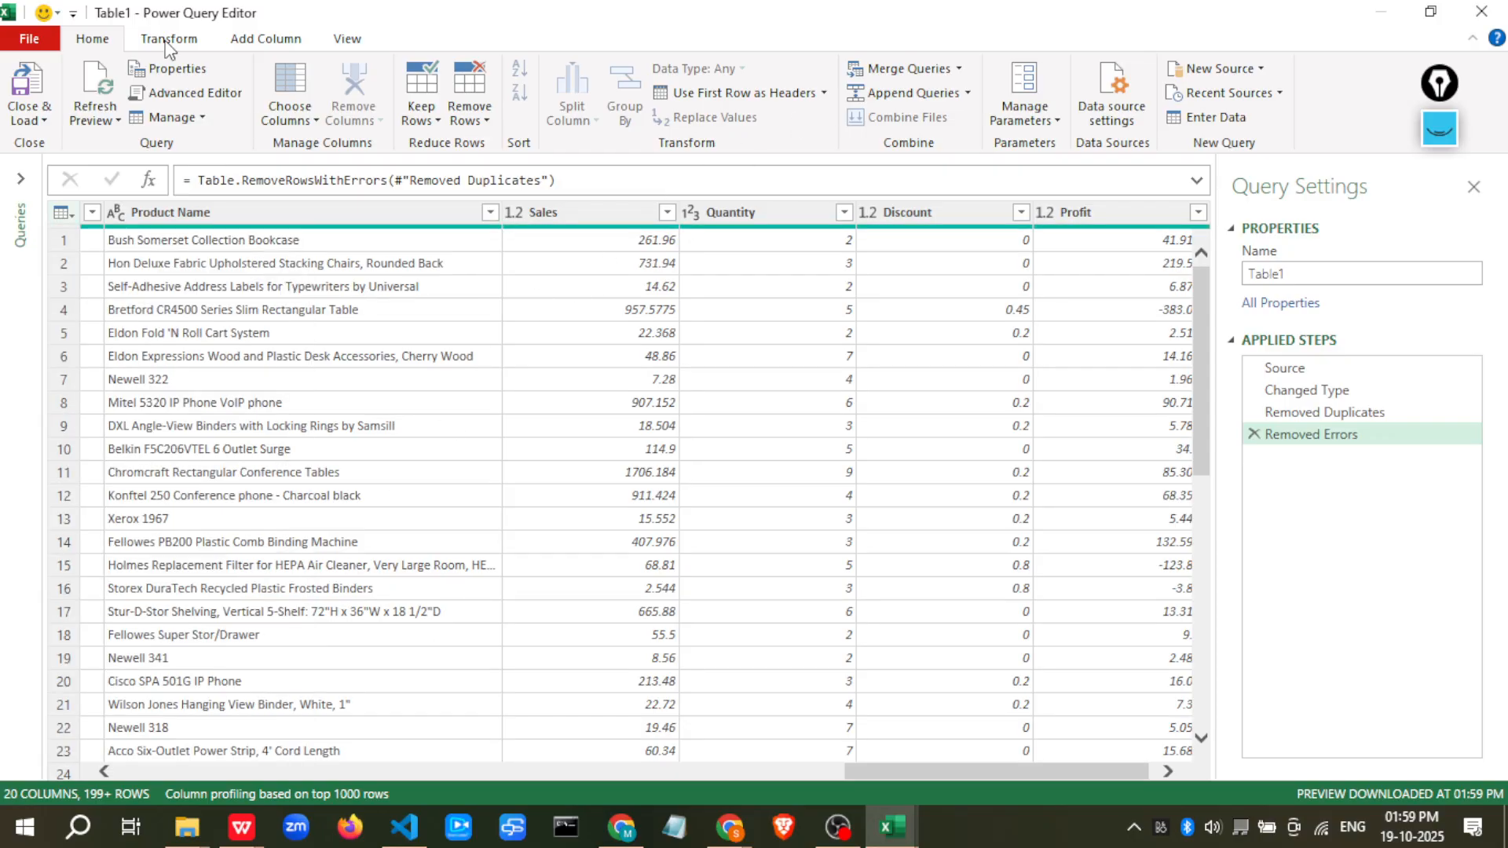
click(178, 46)
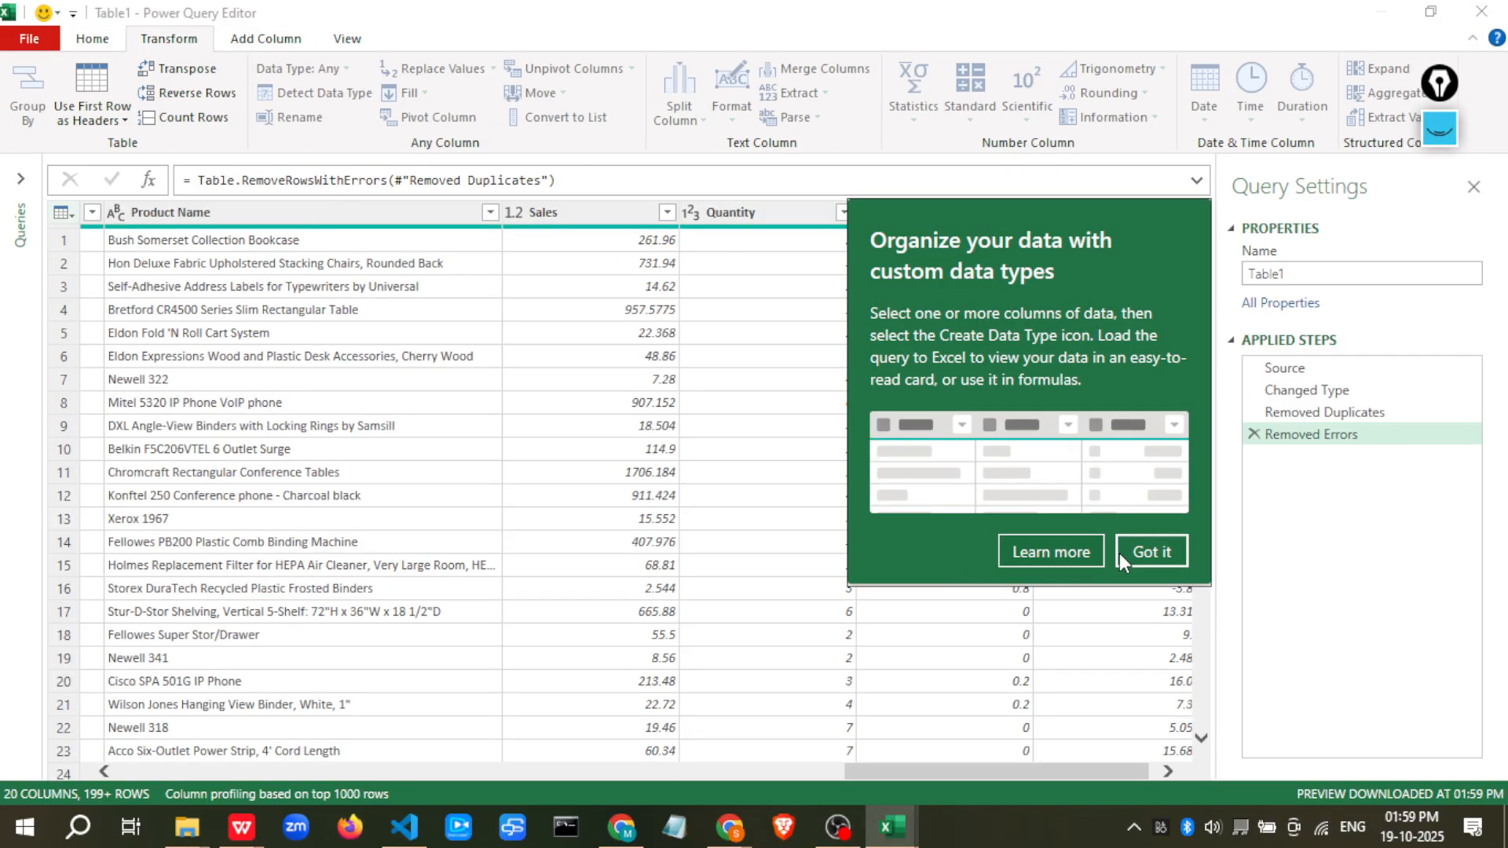
click(1151, 552)
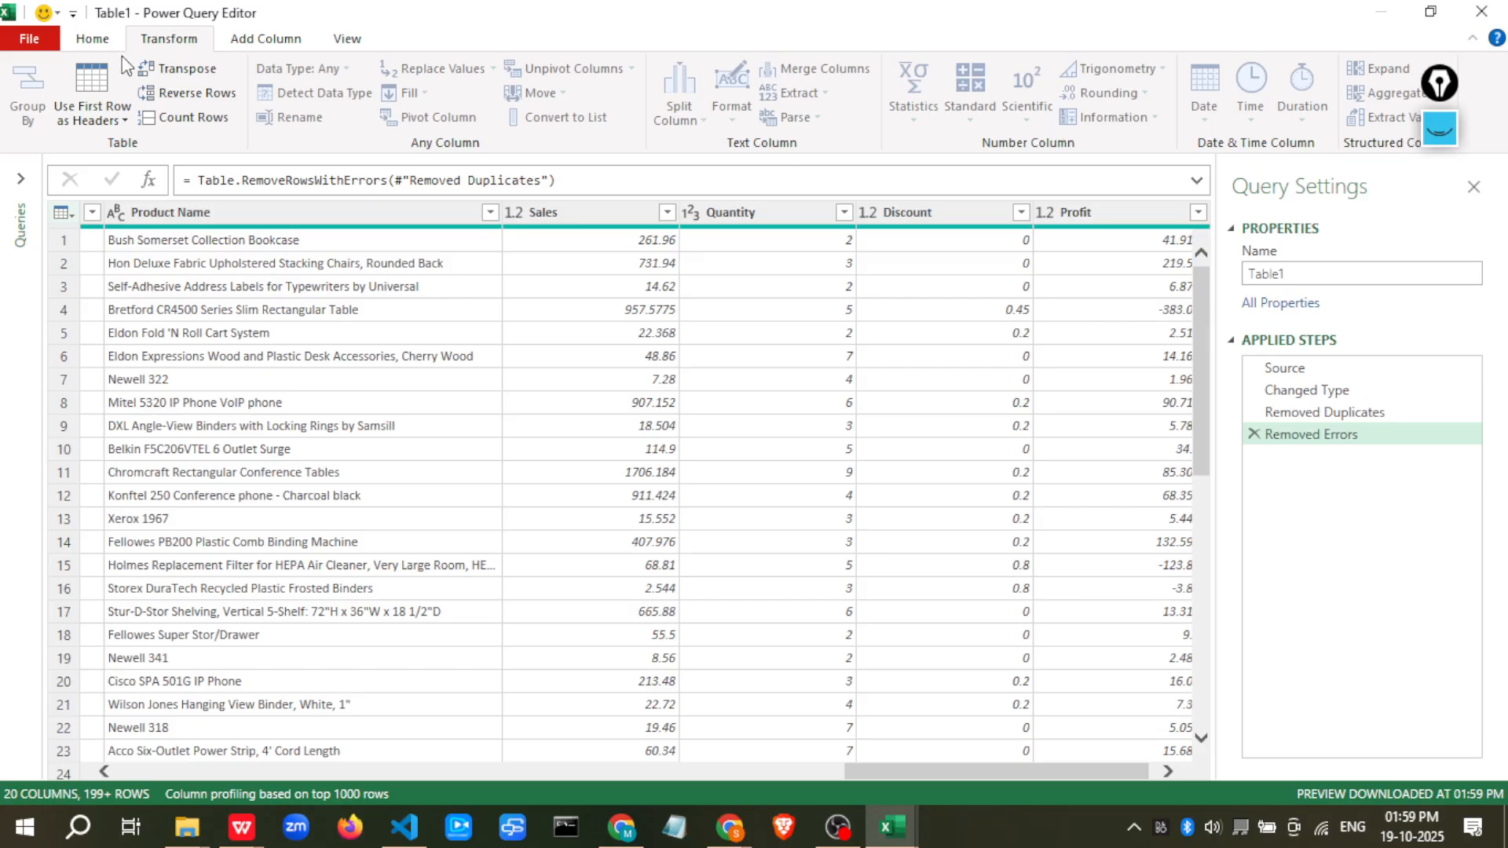
Select all columns and remove blank rows from the table
click(633, 384)
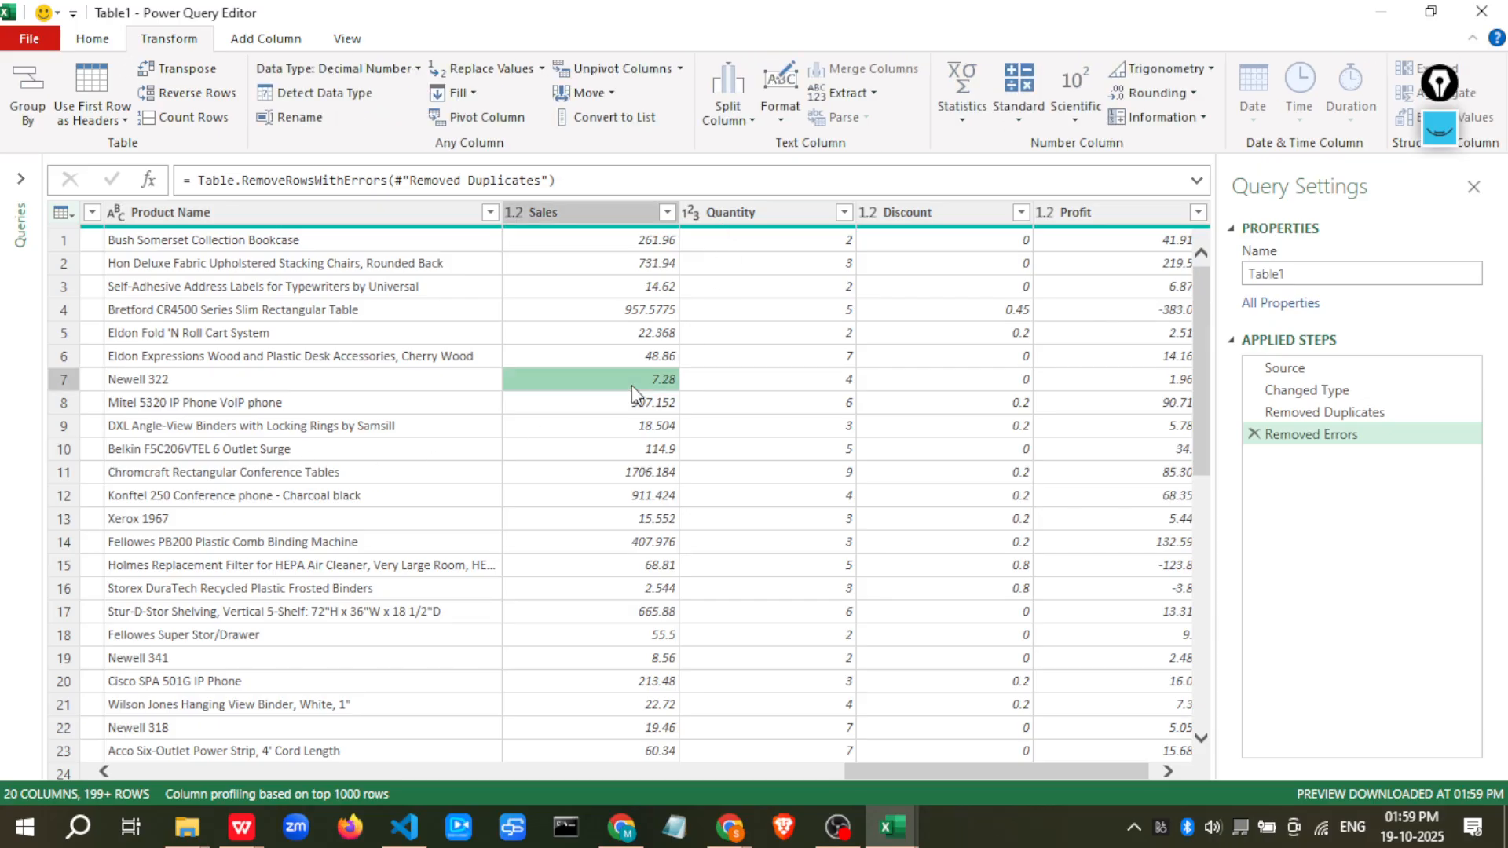
click(103, 41)
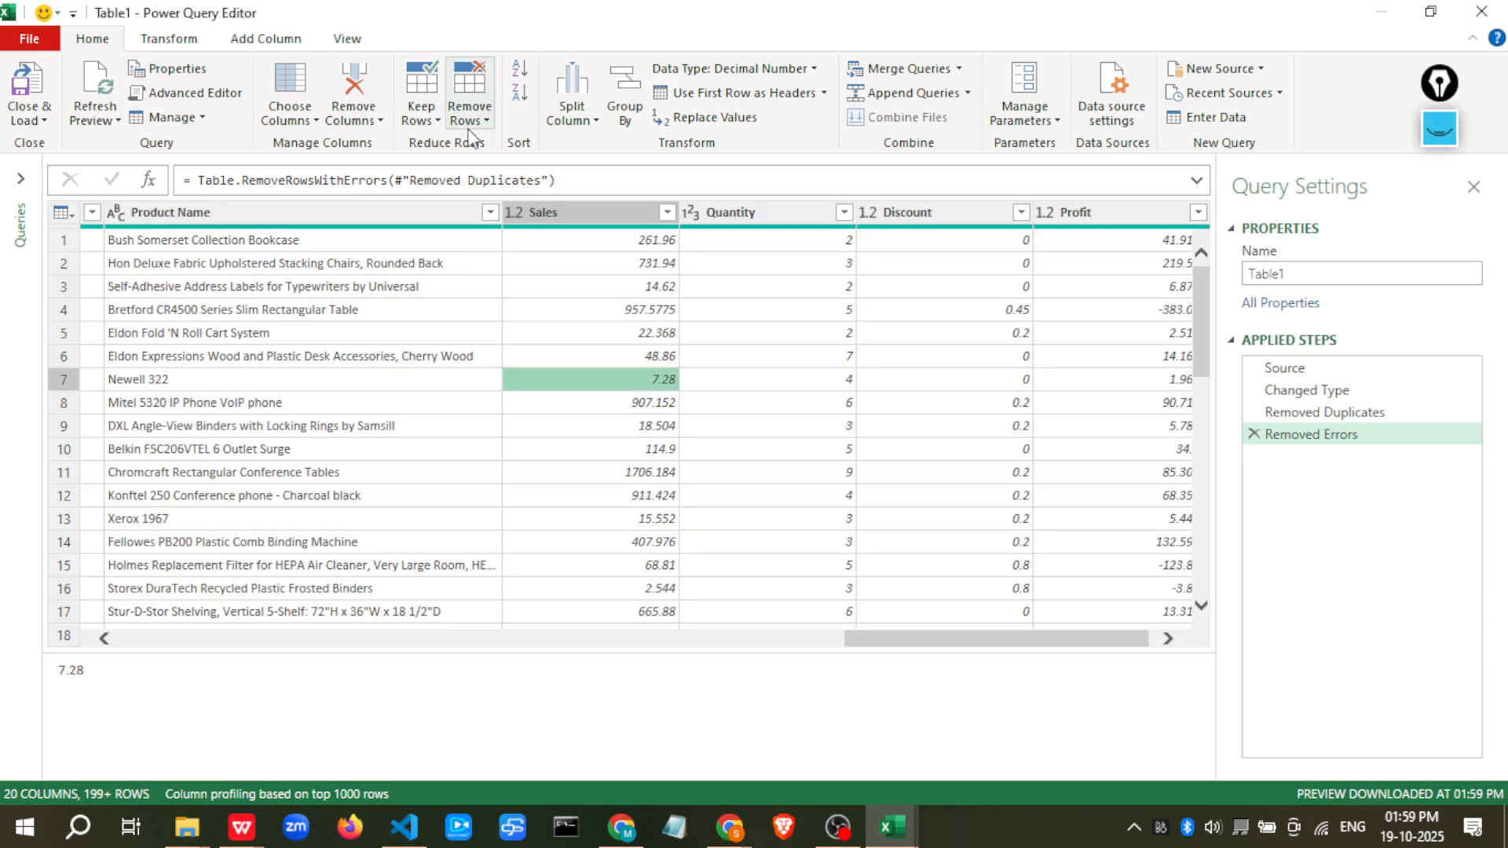
click(200, 217)
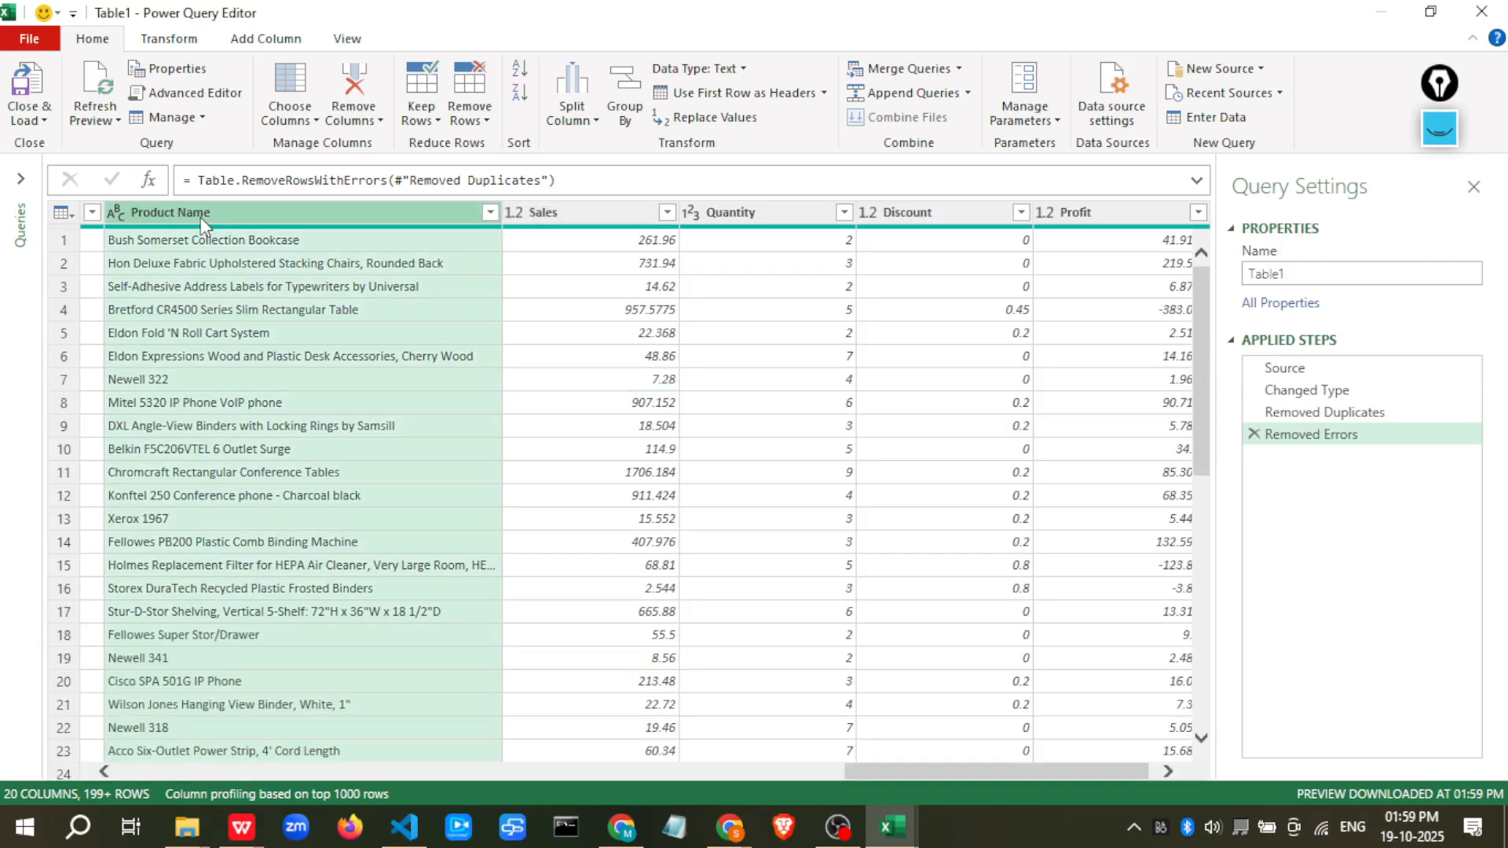
key(ctrl+a)
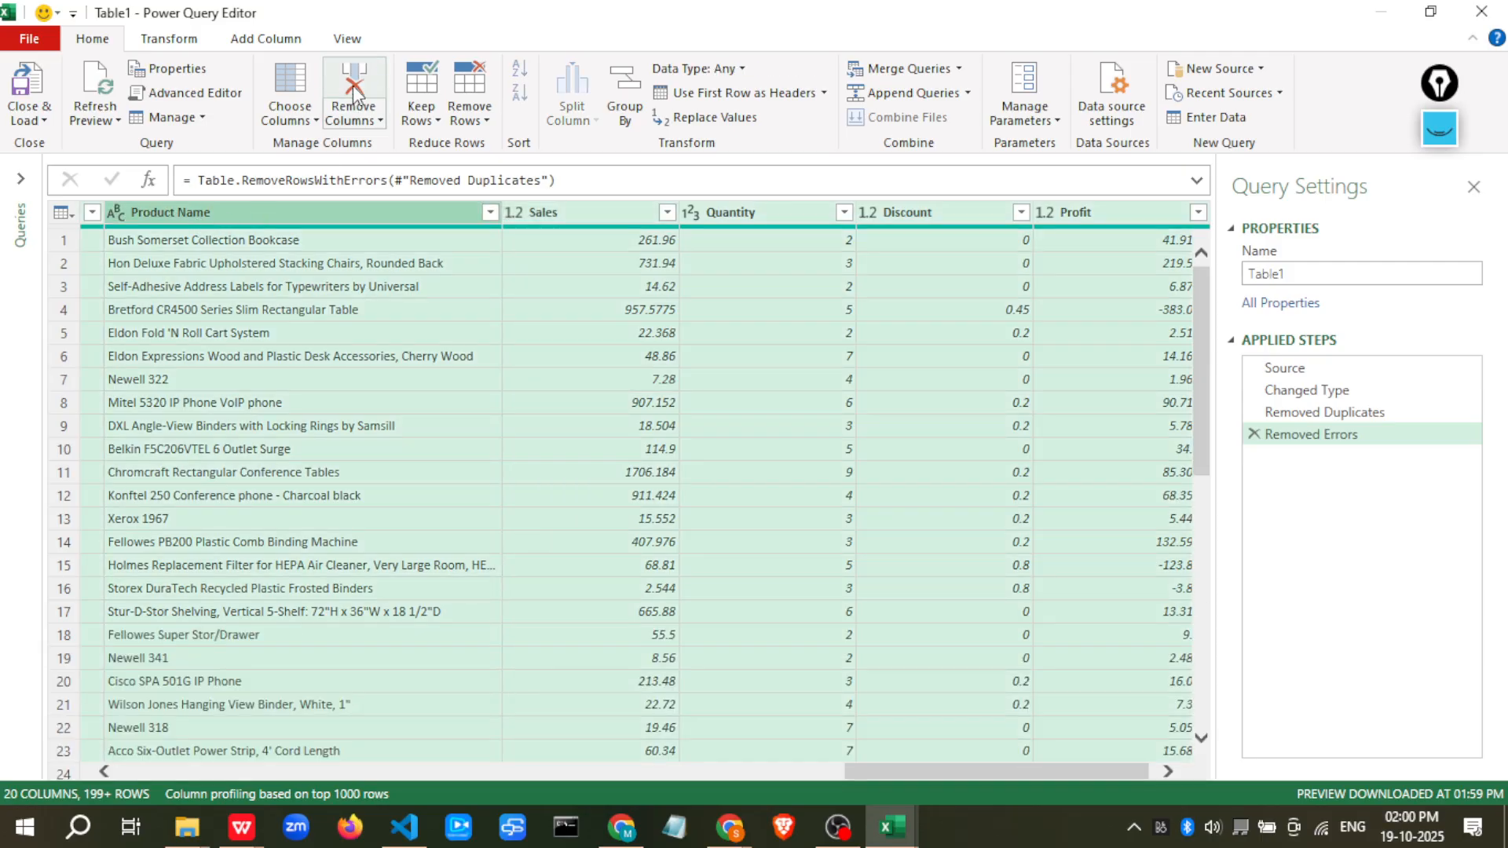
click(483, 125)
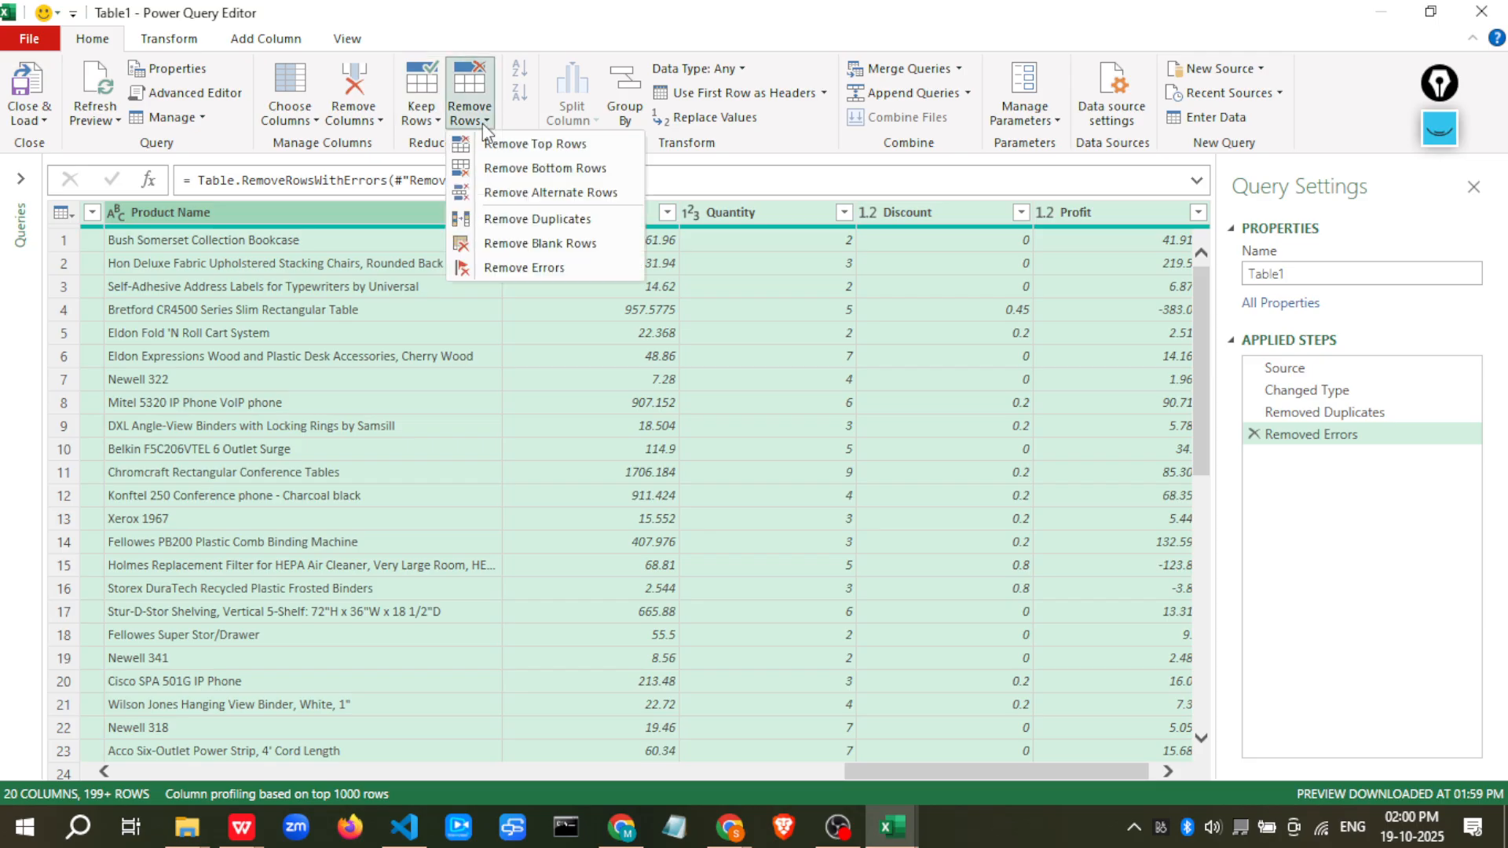
click(518, 244)
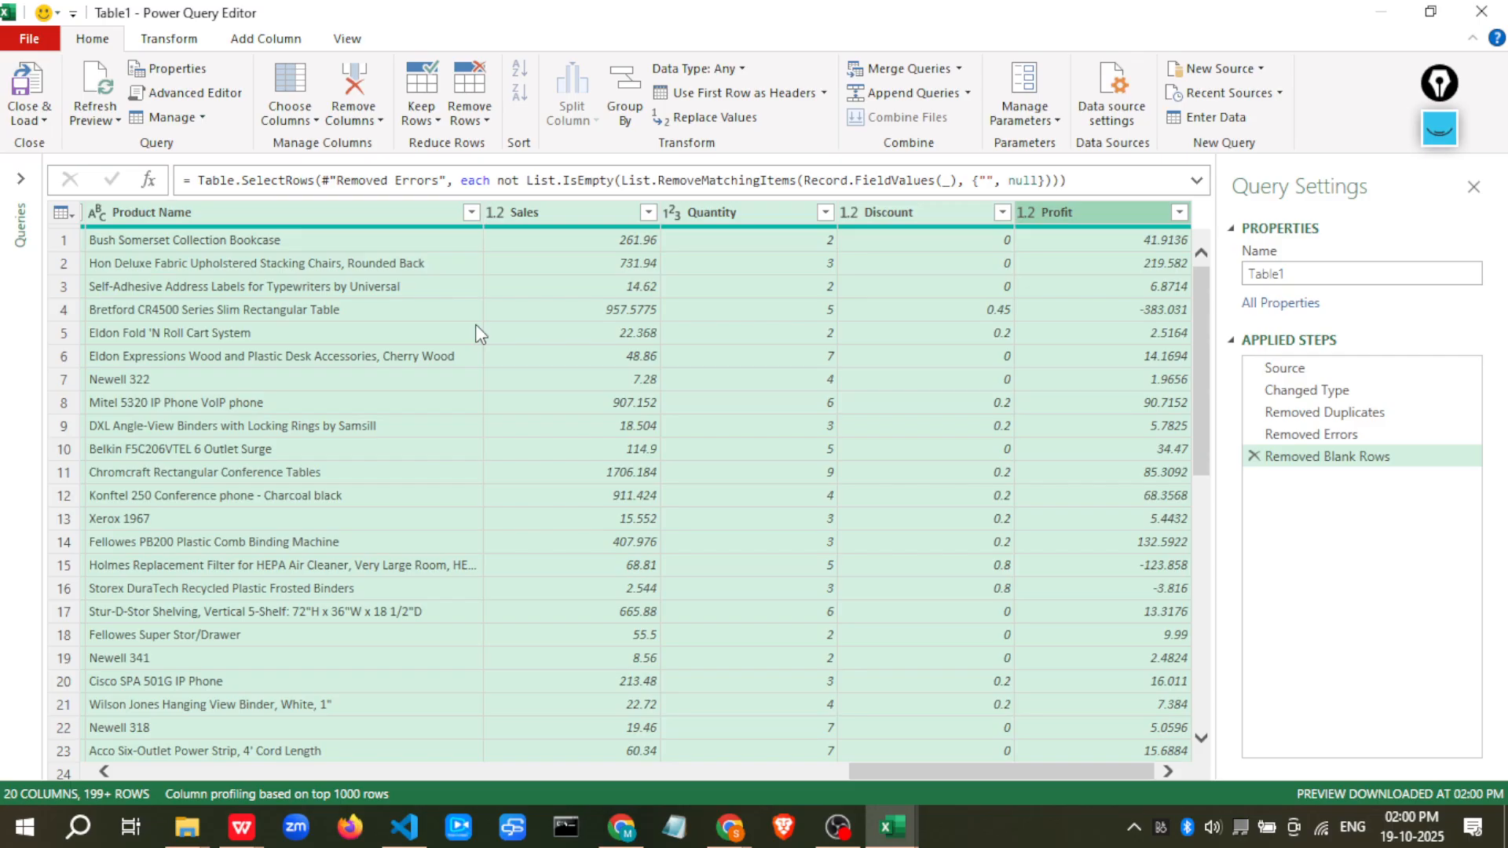
click(727, 354)
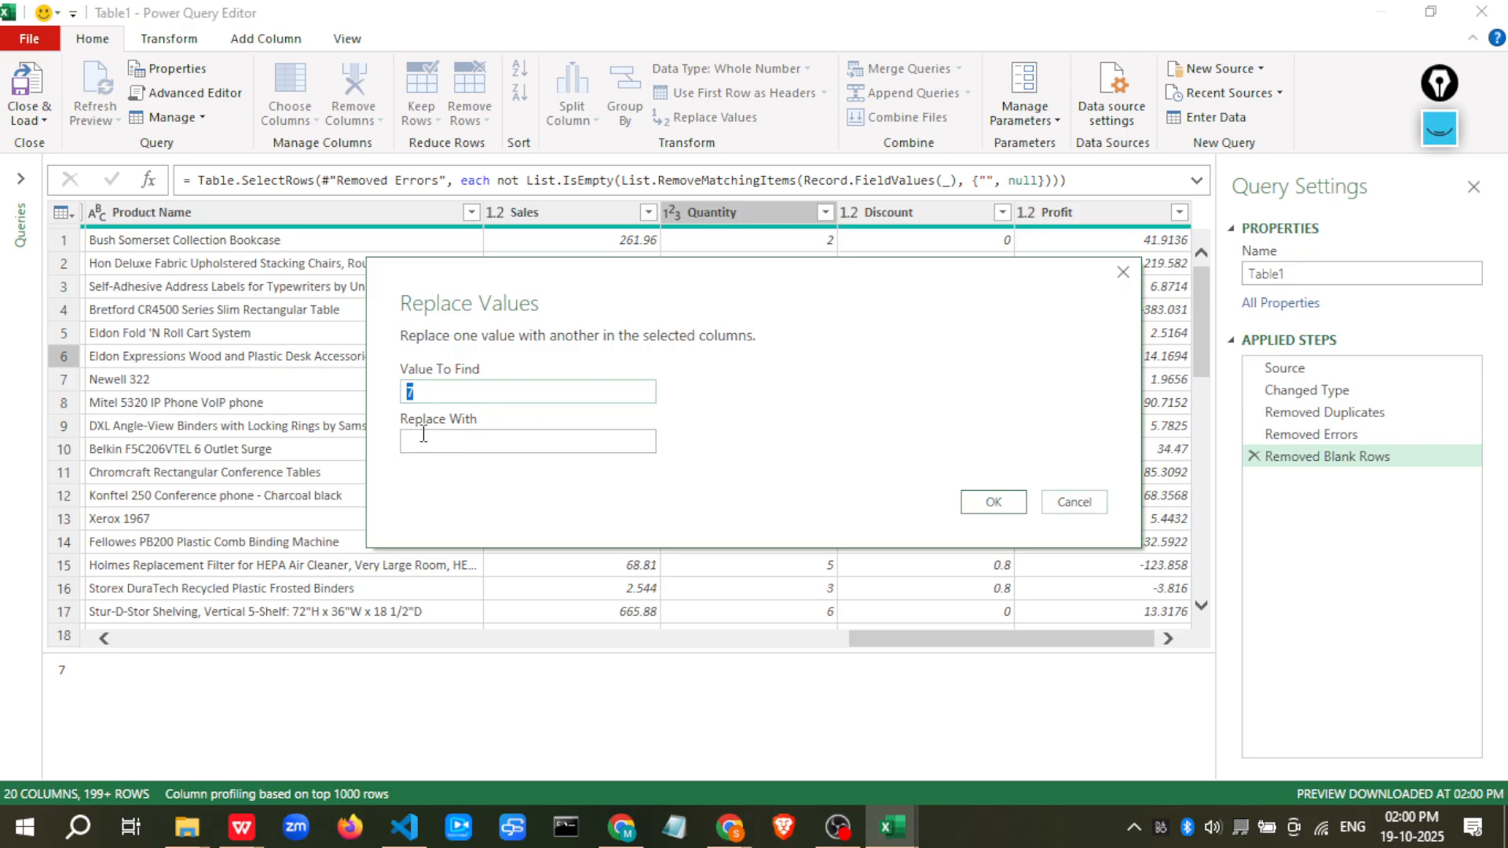
click(1067, 499)
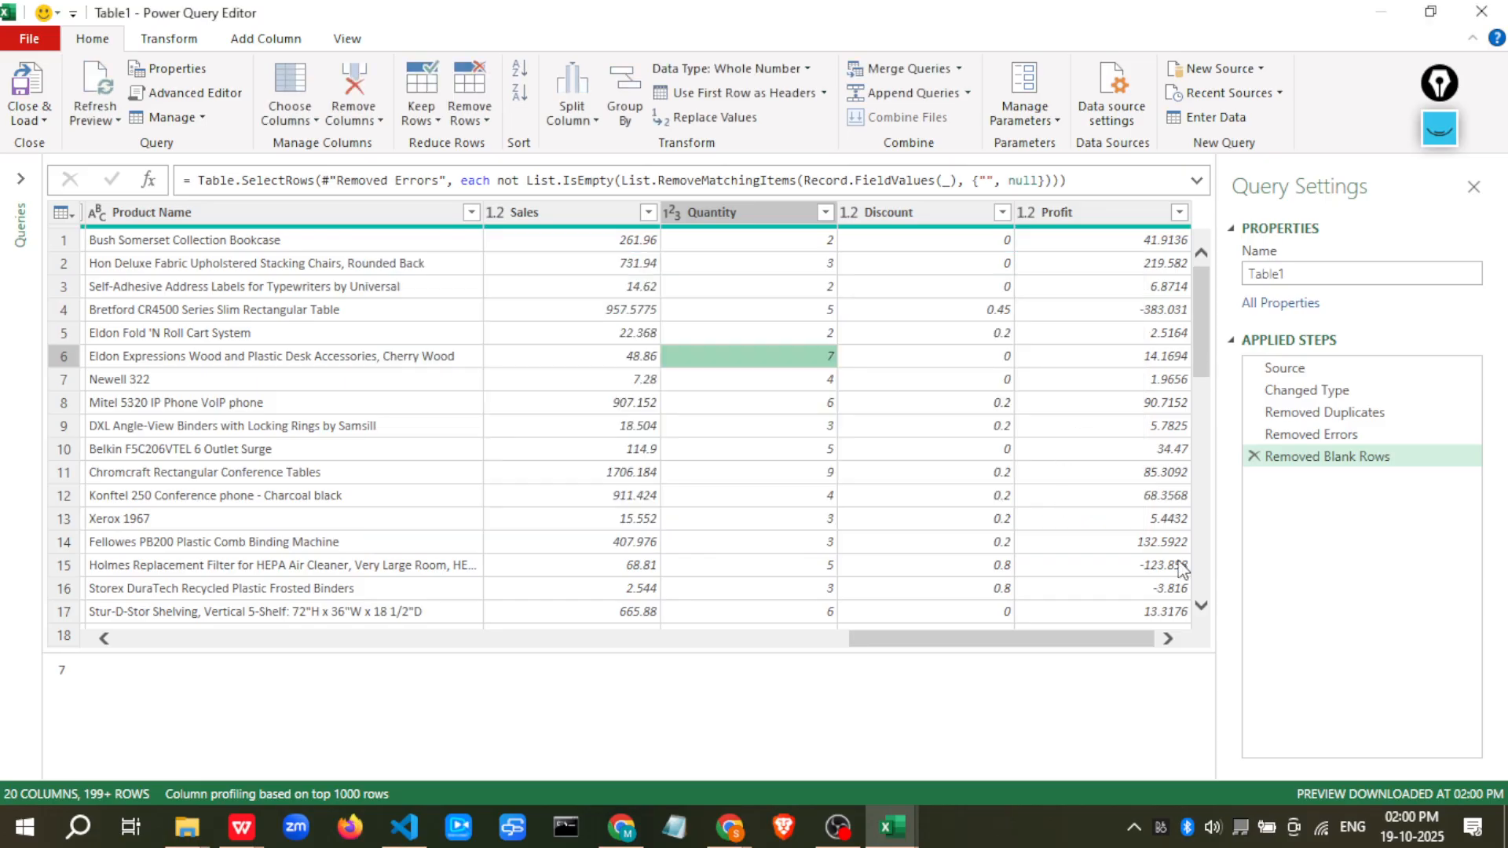
click(154, 41)
click(254, 47)
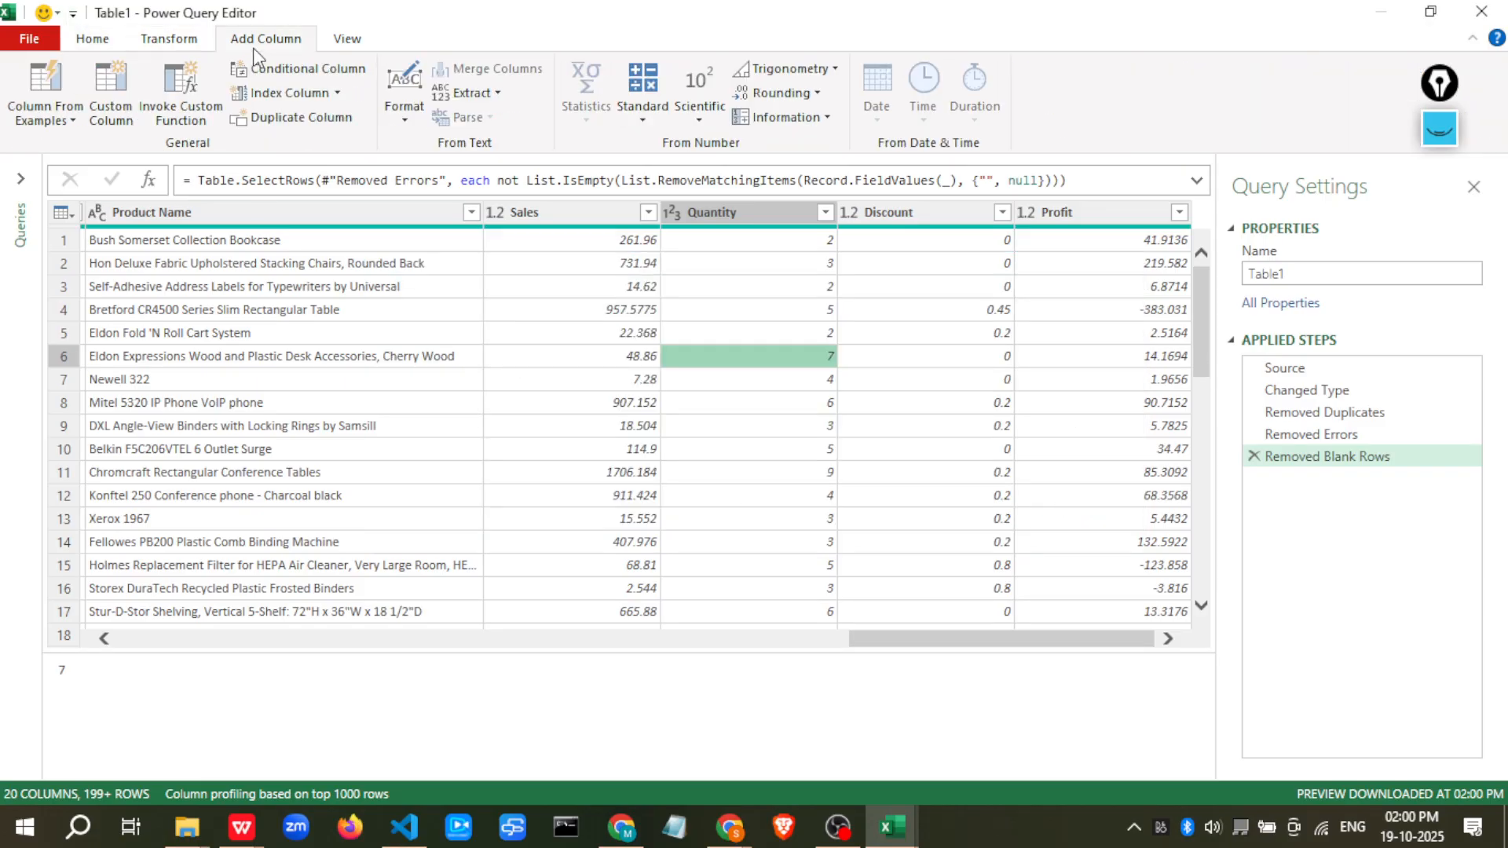
click(193, 43)
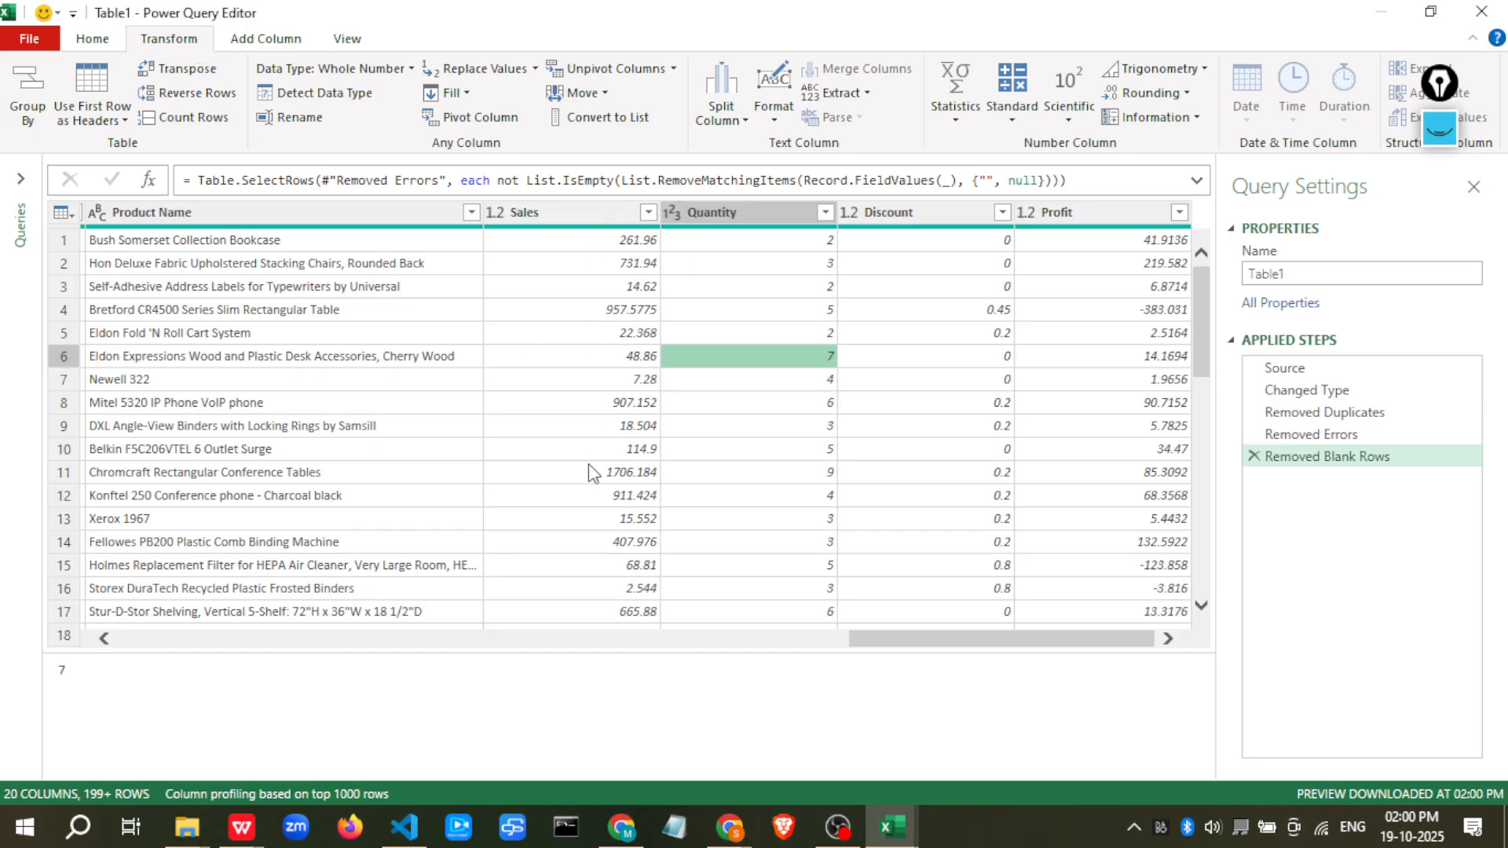
click(262, 37)
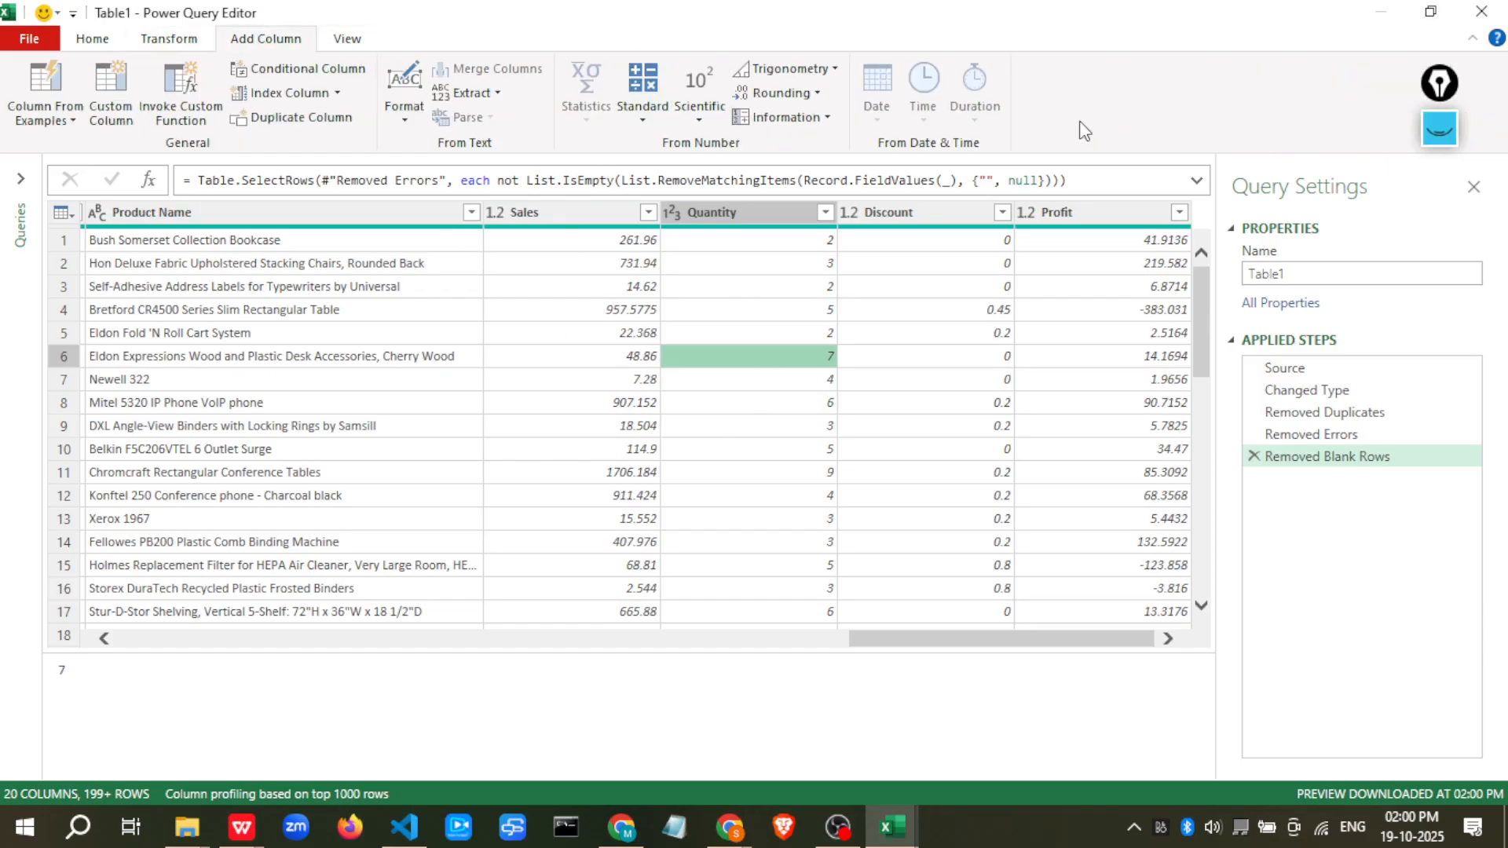
Add a new Year column extracted from the Ship Date column
drag(1053, 637, 220, 646)
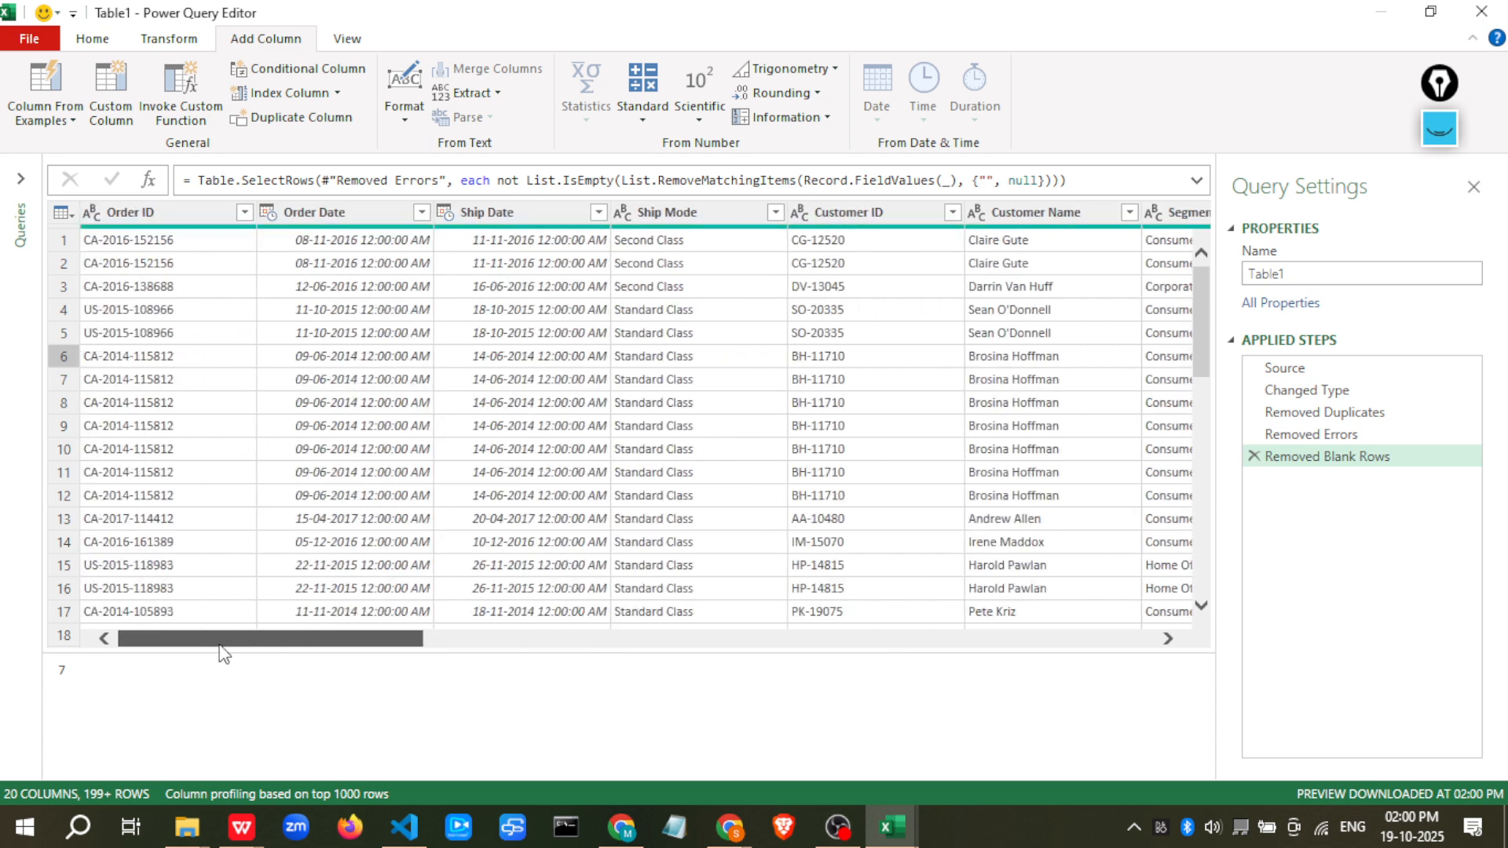
click(481, 212)
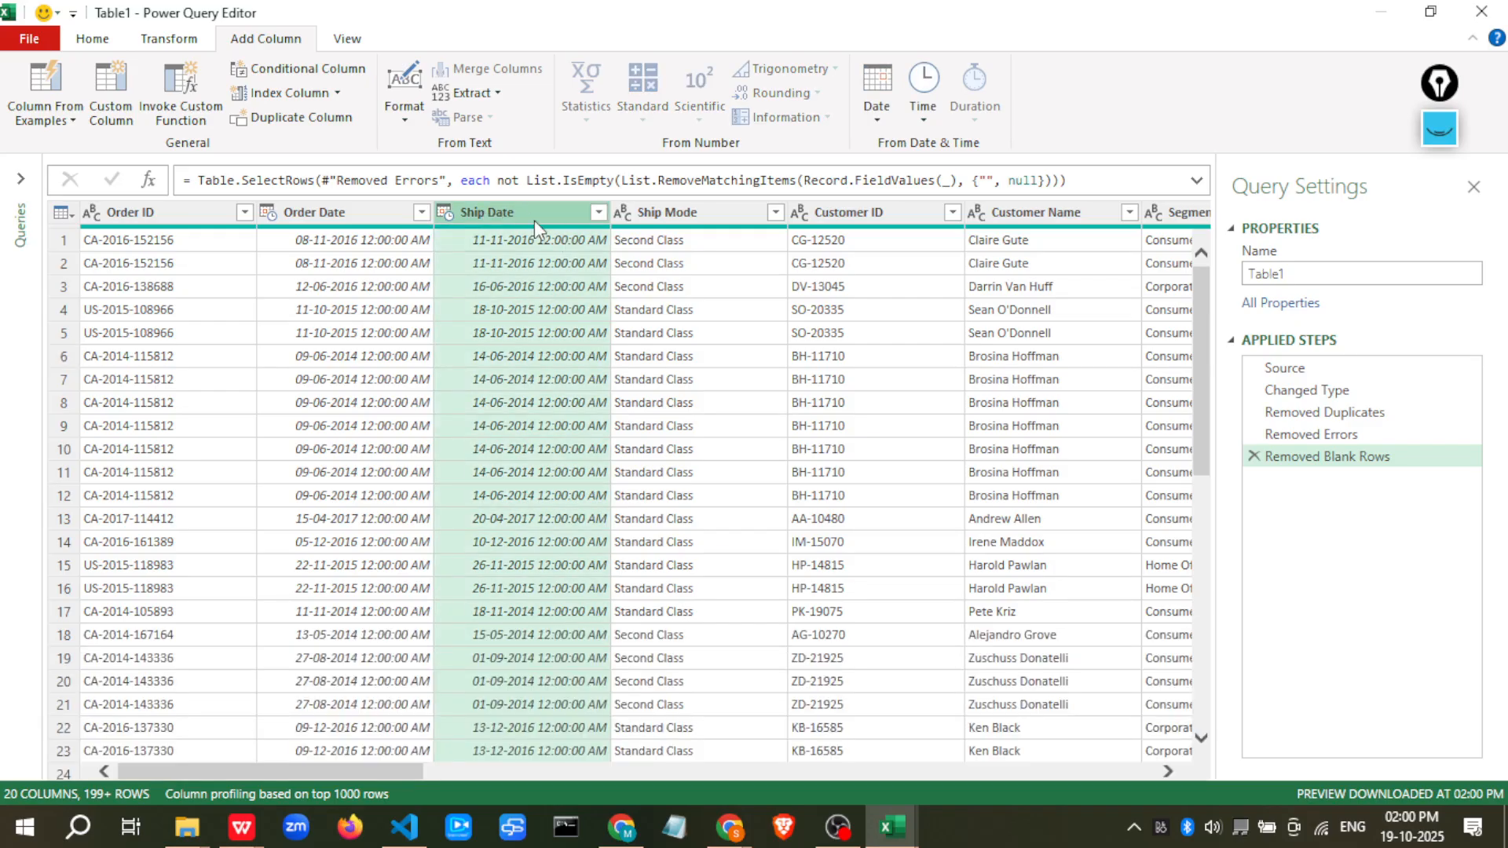
click(873, 123)
click(873, 123)
click(878, 117)
mouse_move(946, 230)
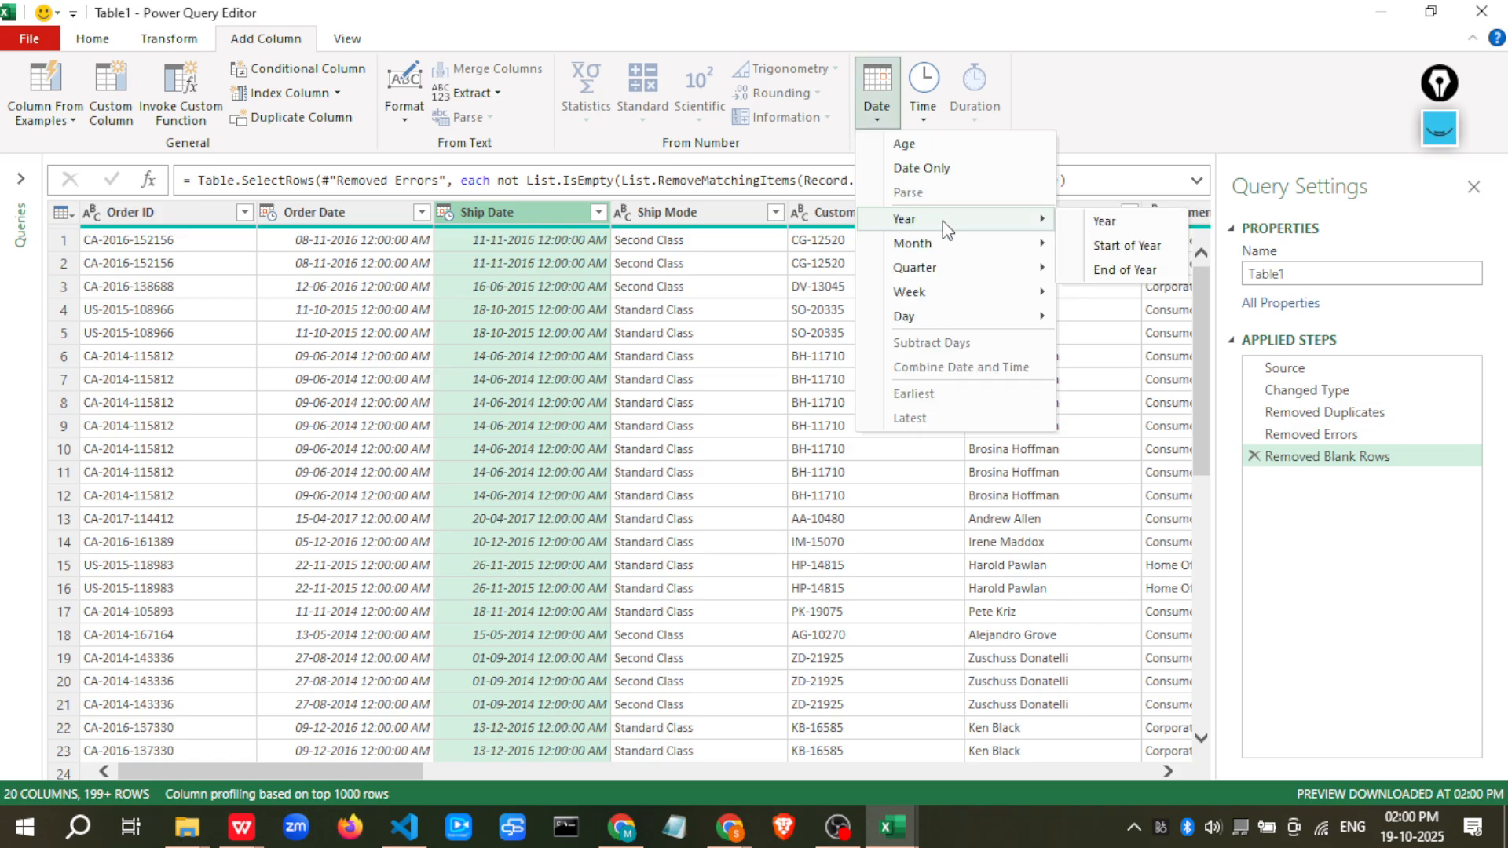
click(1103, 222)
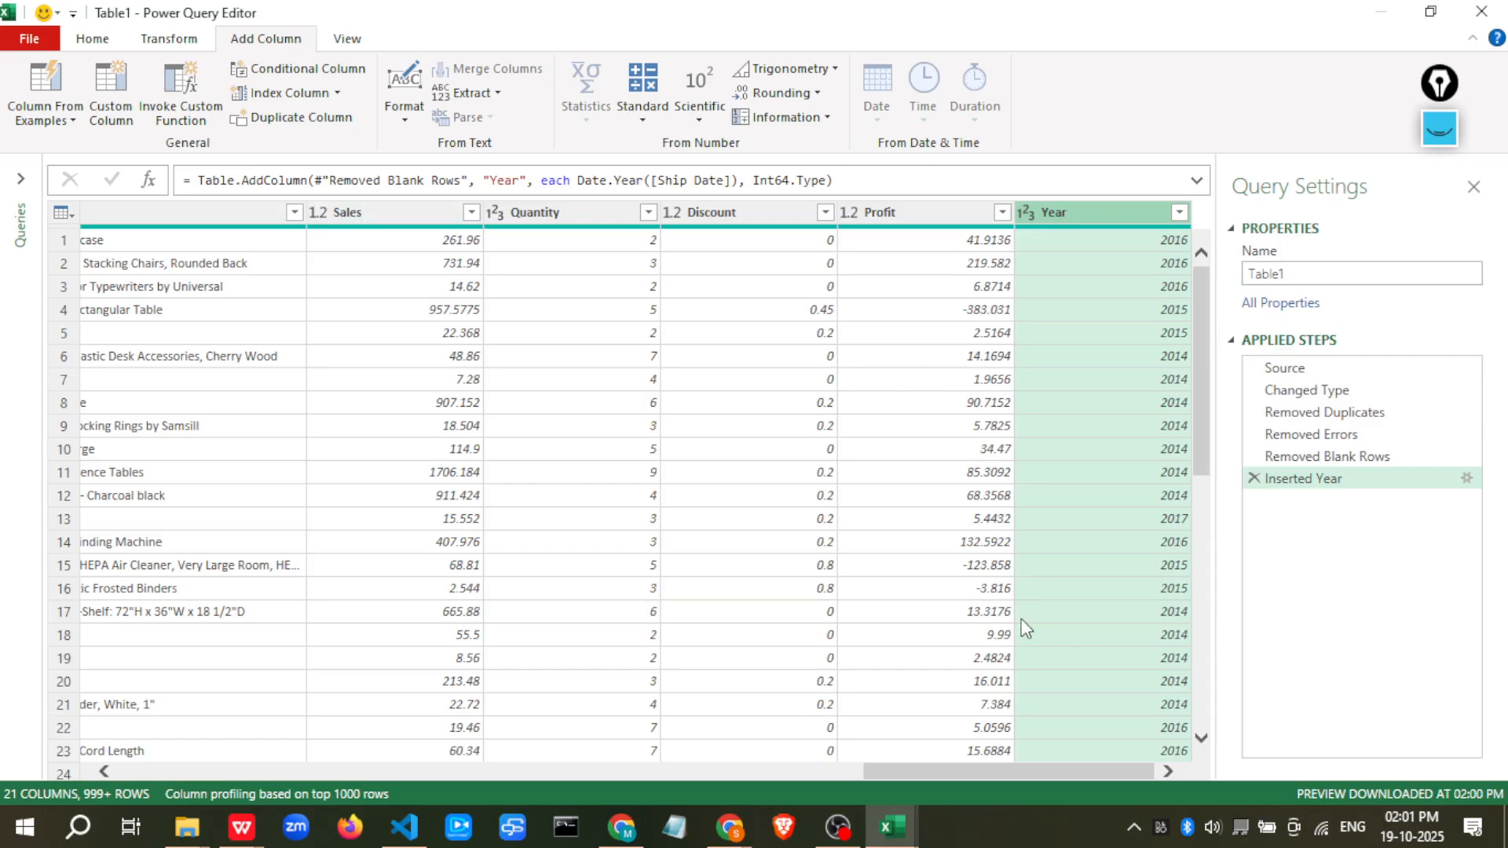
Transform the Ship Date column in place so it holds only the year
drag(1005, 773, 263, 663)
click(553, 213)
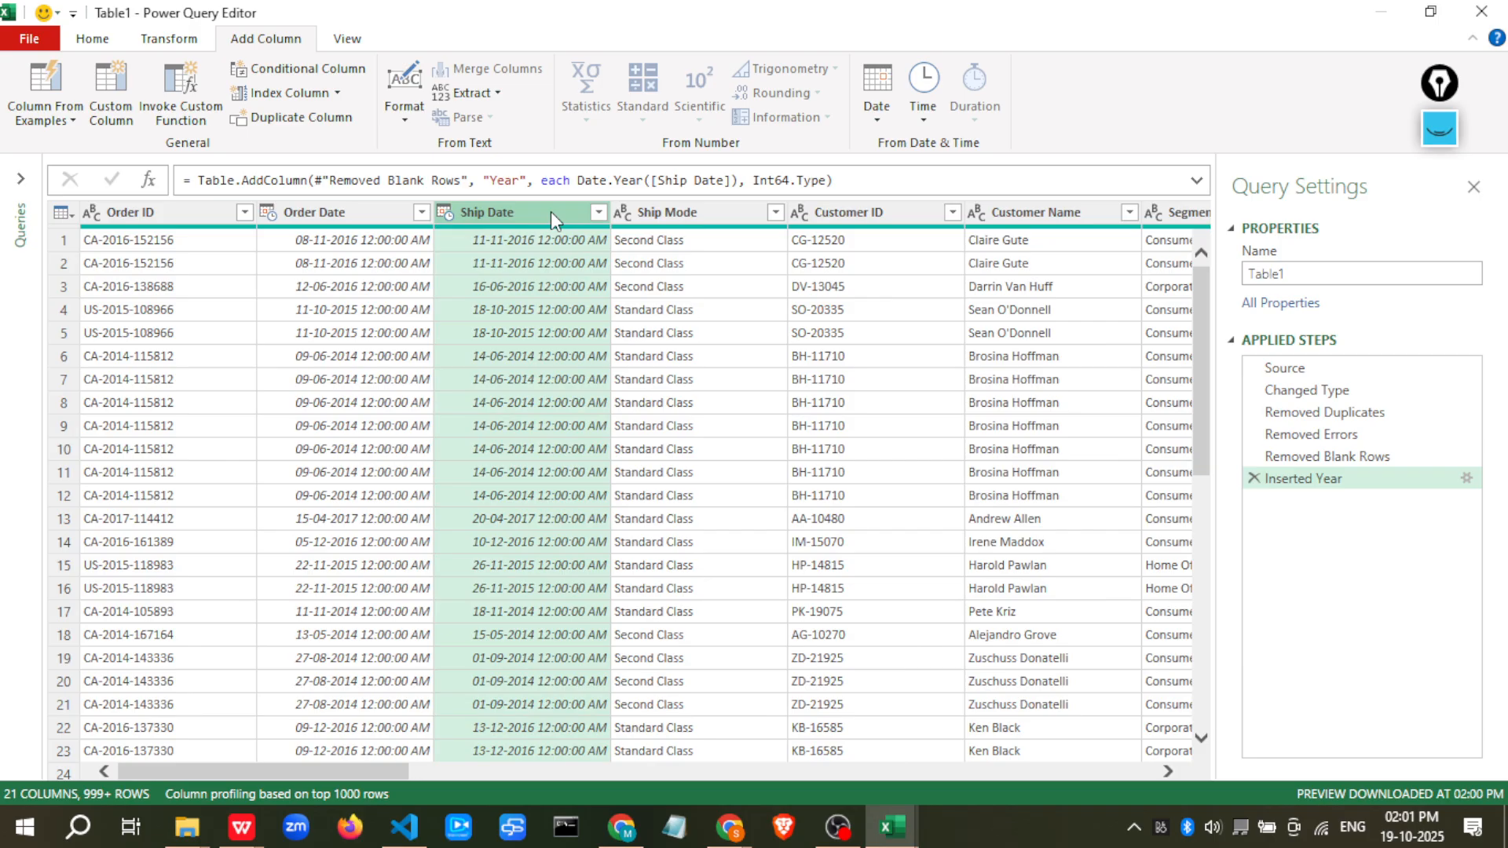
click(1439, 128)
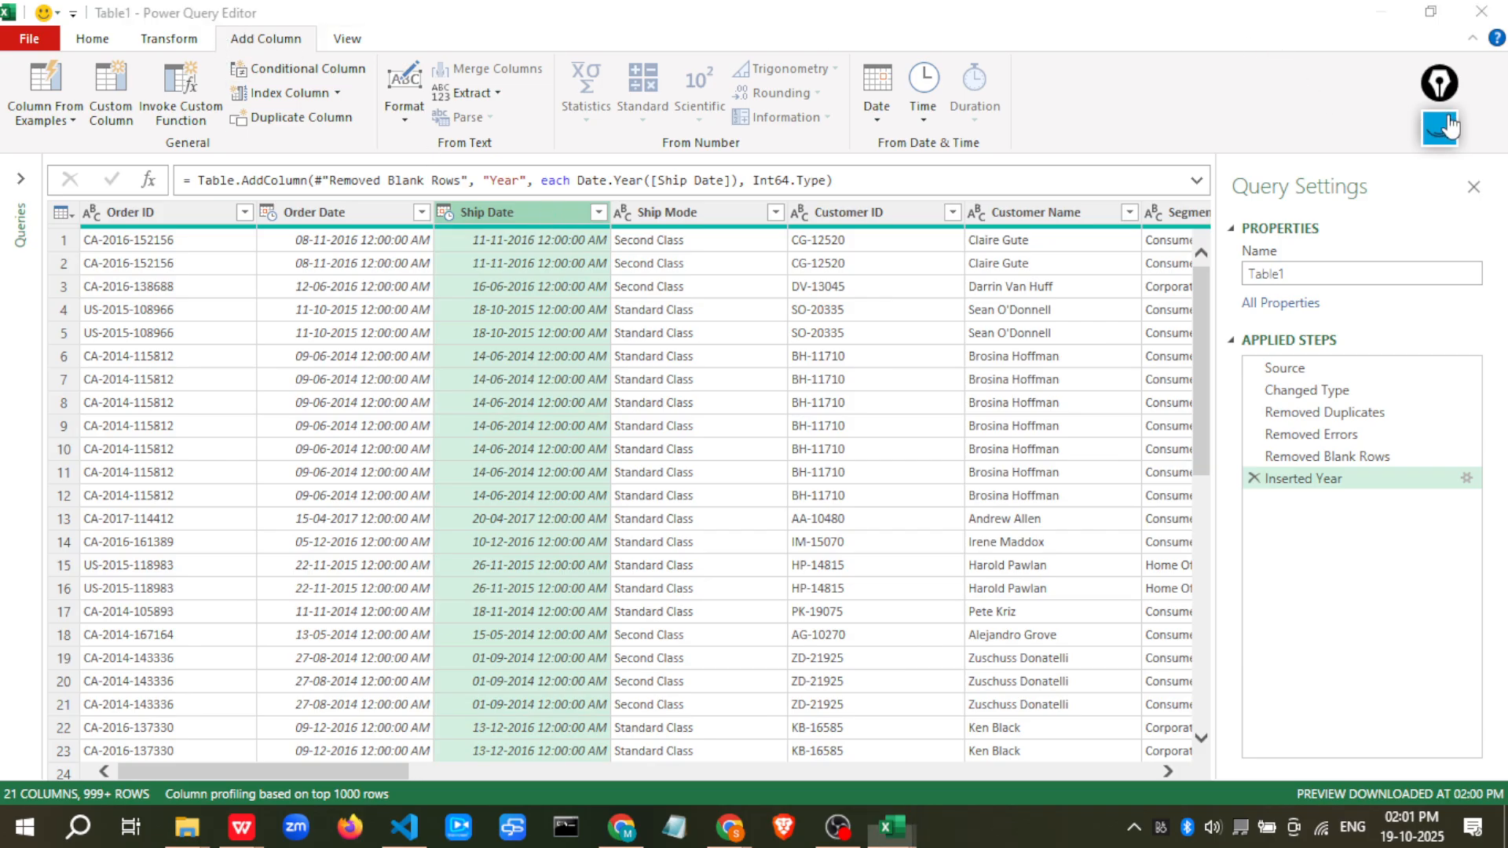
mouse_move(270, 20)
mouse_down()
mouse_move(310, 38)
mouse_move(283, 19)
mouse_move(213, 82)
mouse_move(155, 80)
mouse_up()
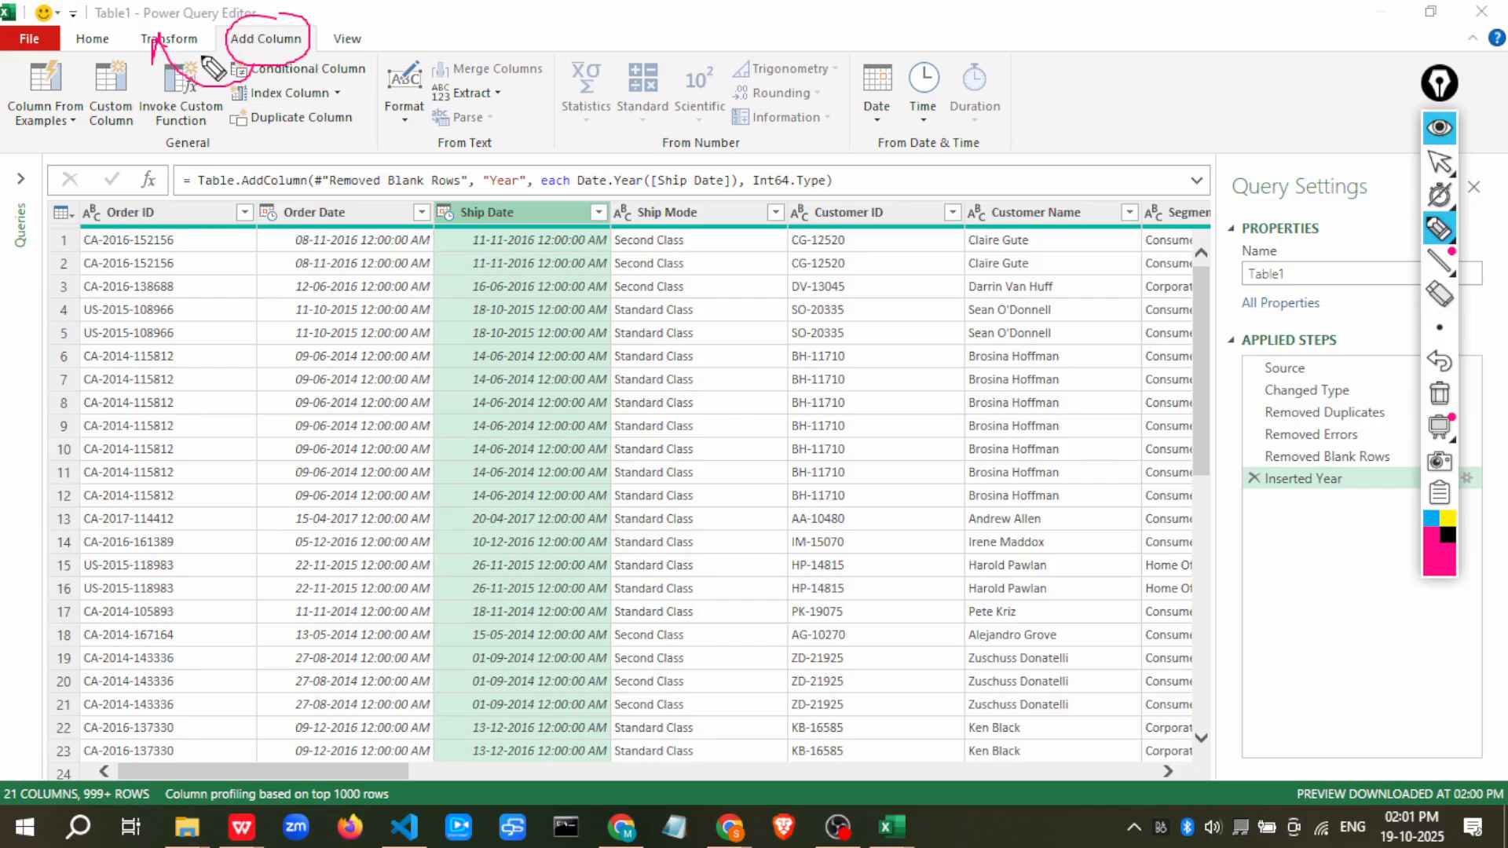
drag(397, 144, 459, 149)
click(1445, 407)
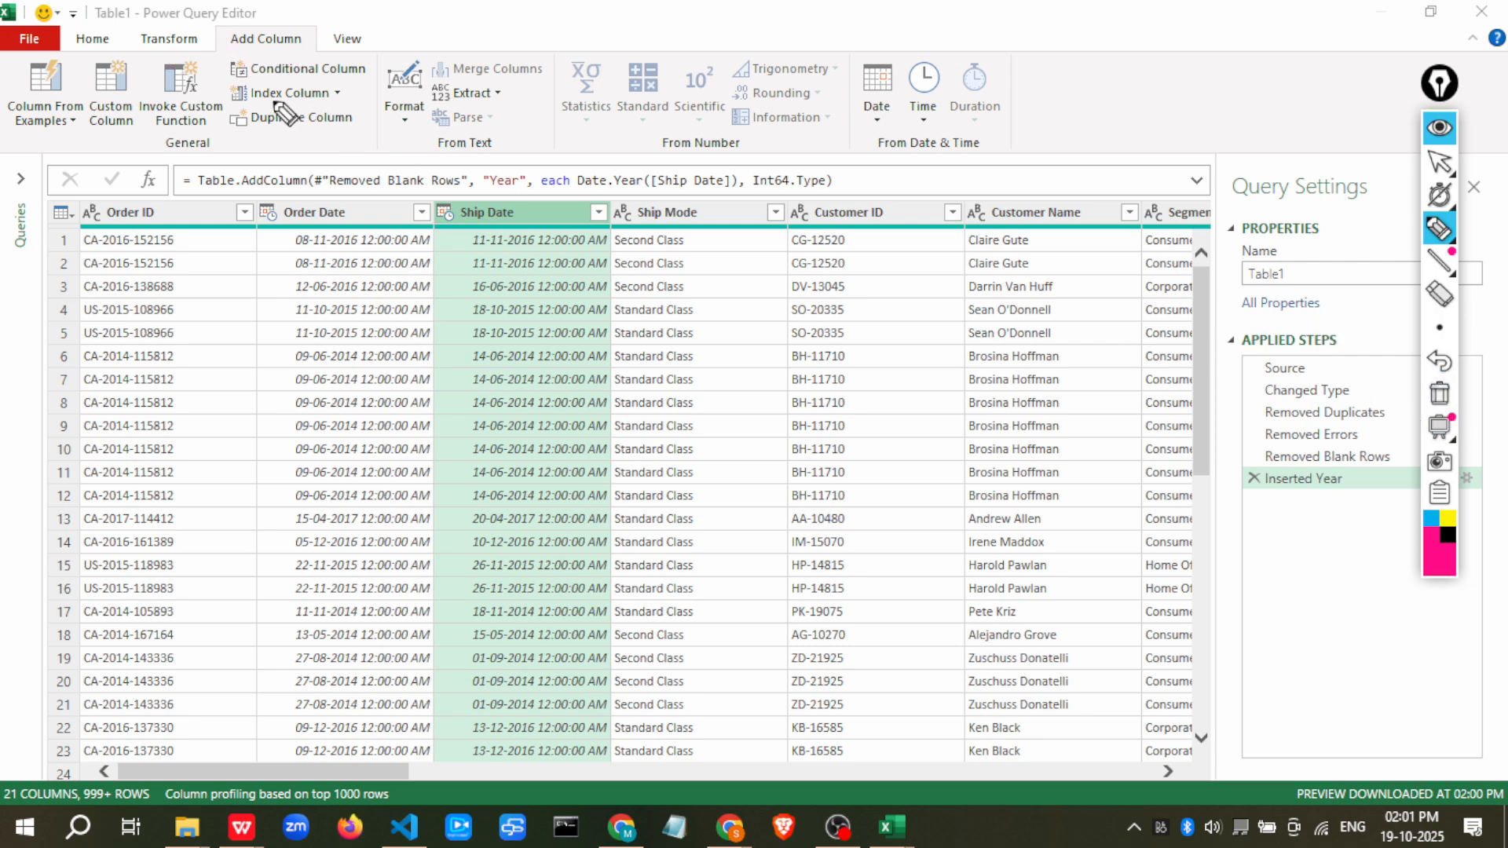
click(1439, 161)
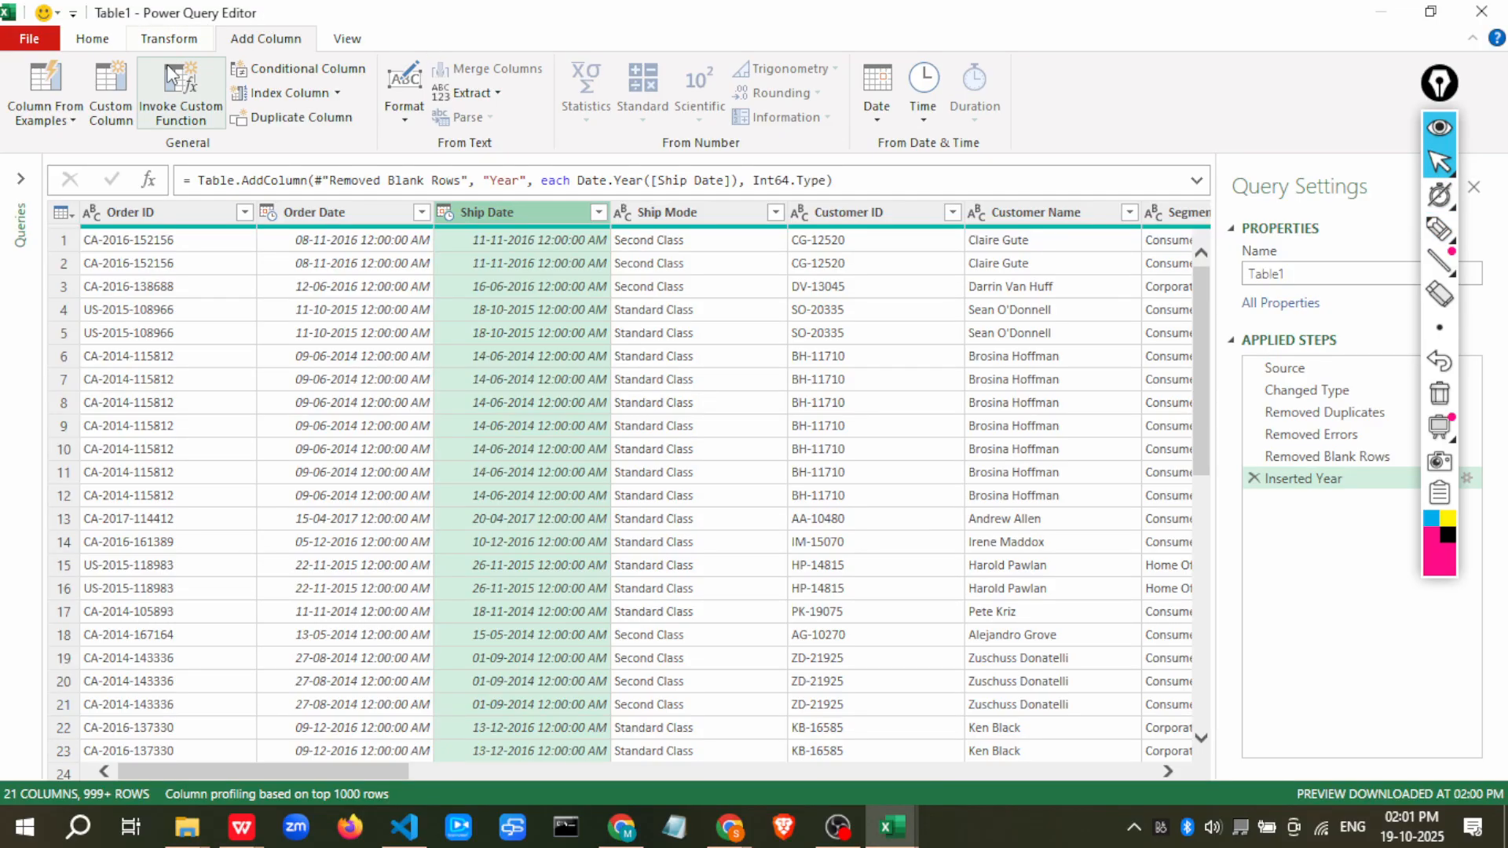
click(165, 39)
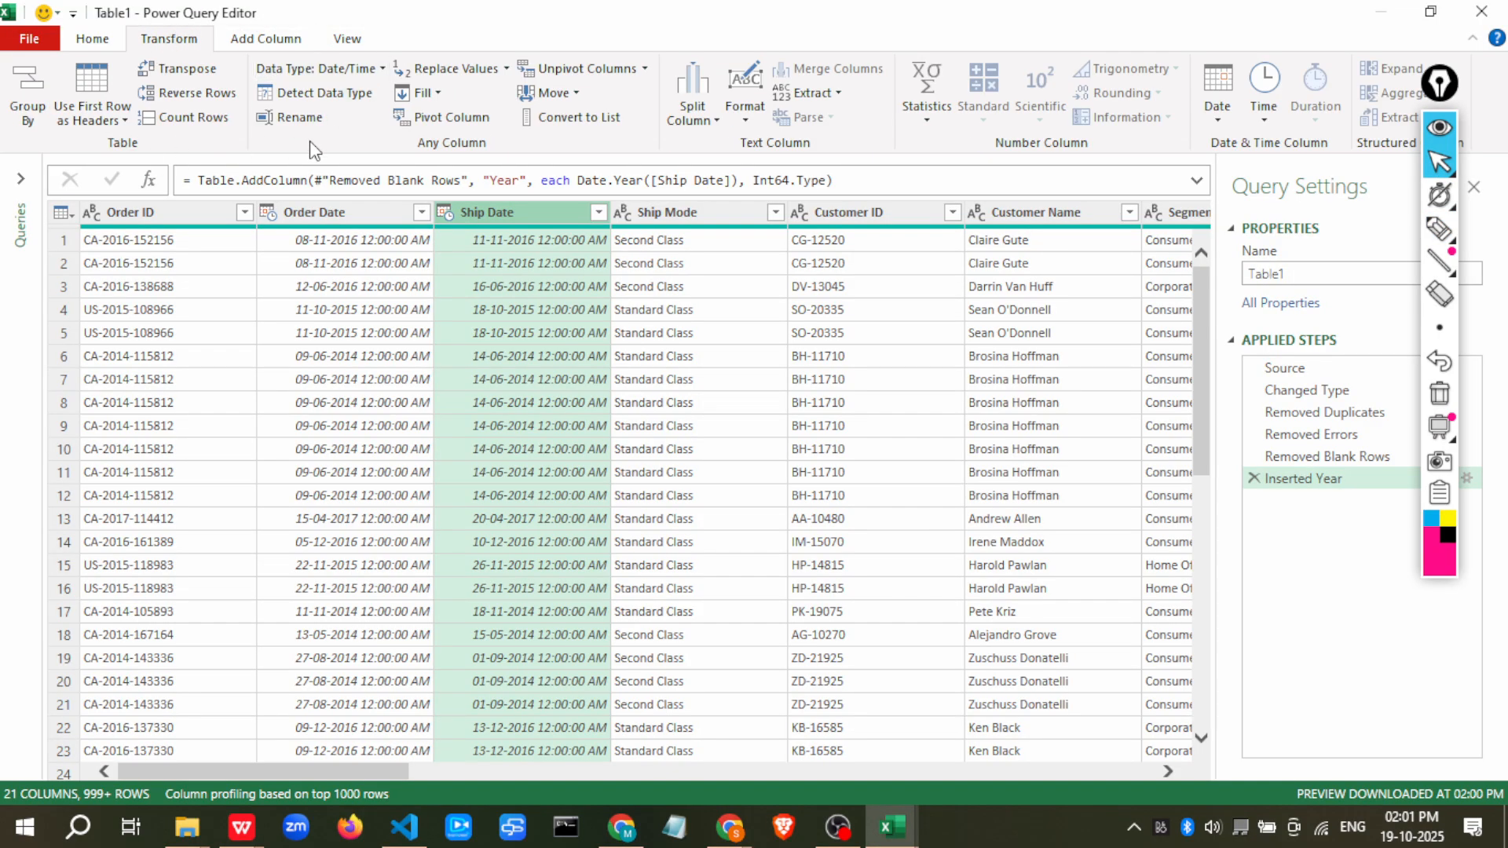
click(1217, 106)
mouse_move(1241, 220)
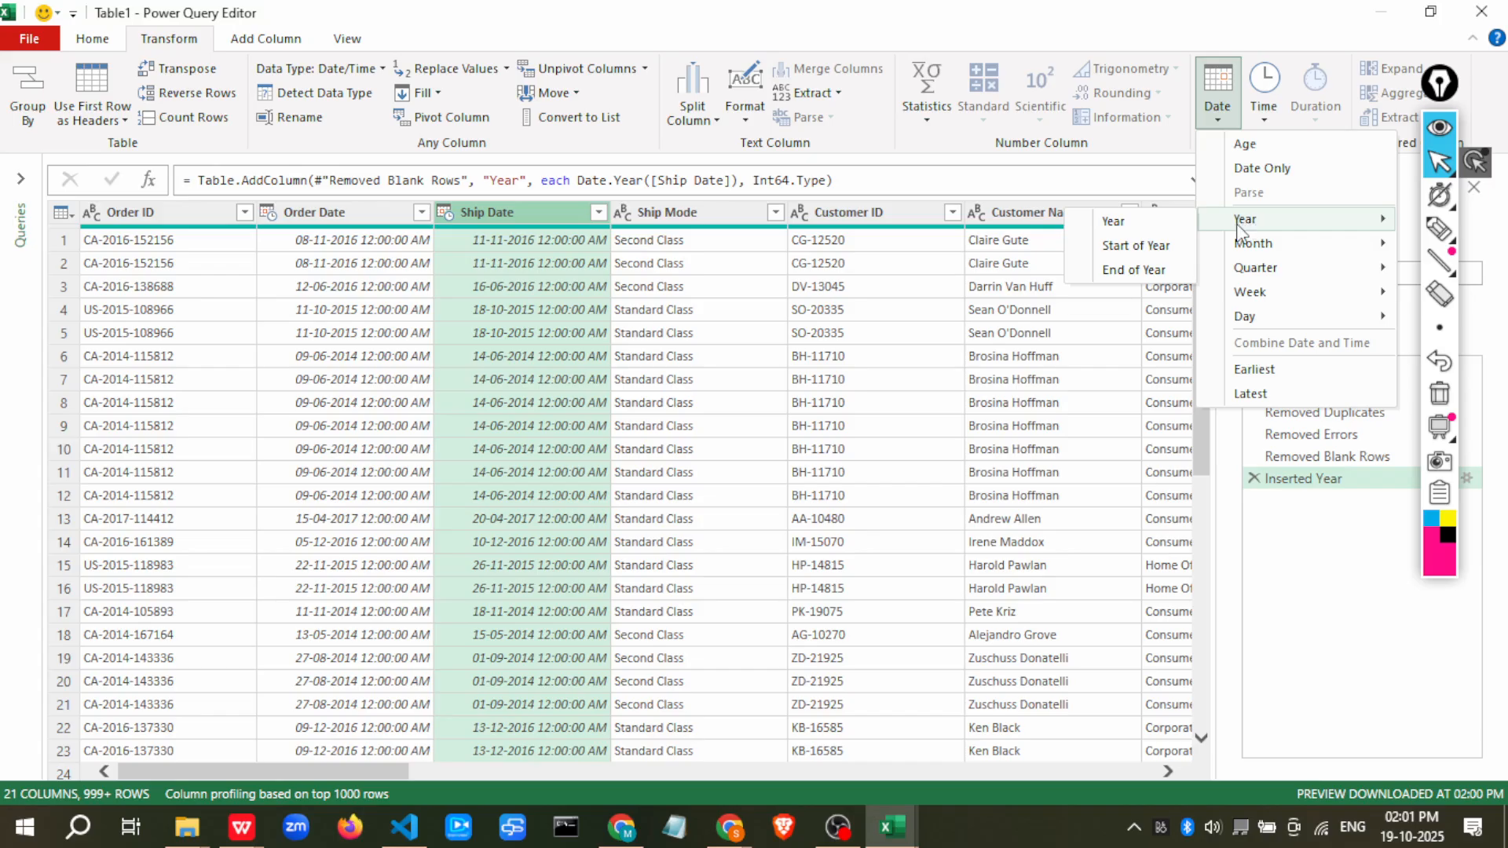
click(1097, 220)
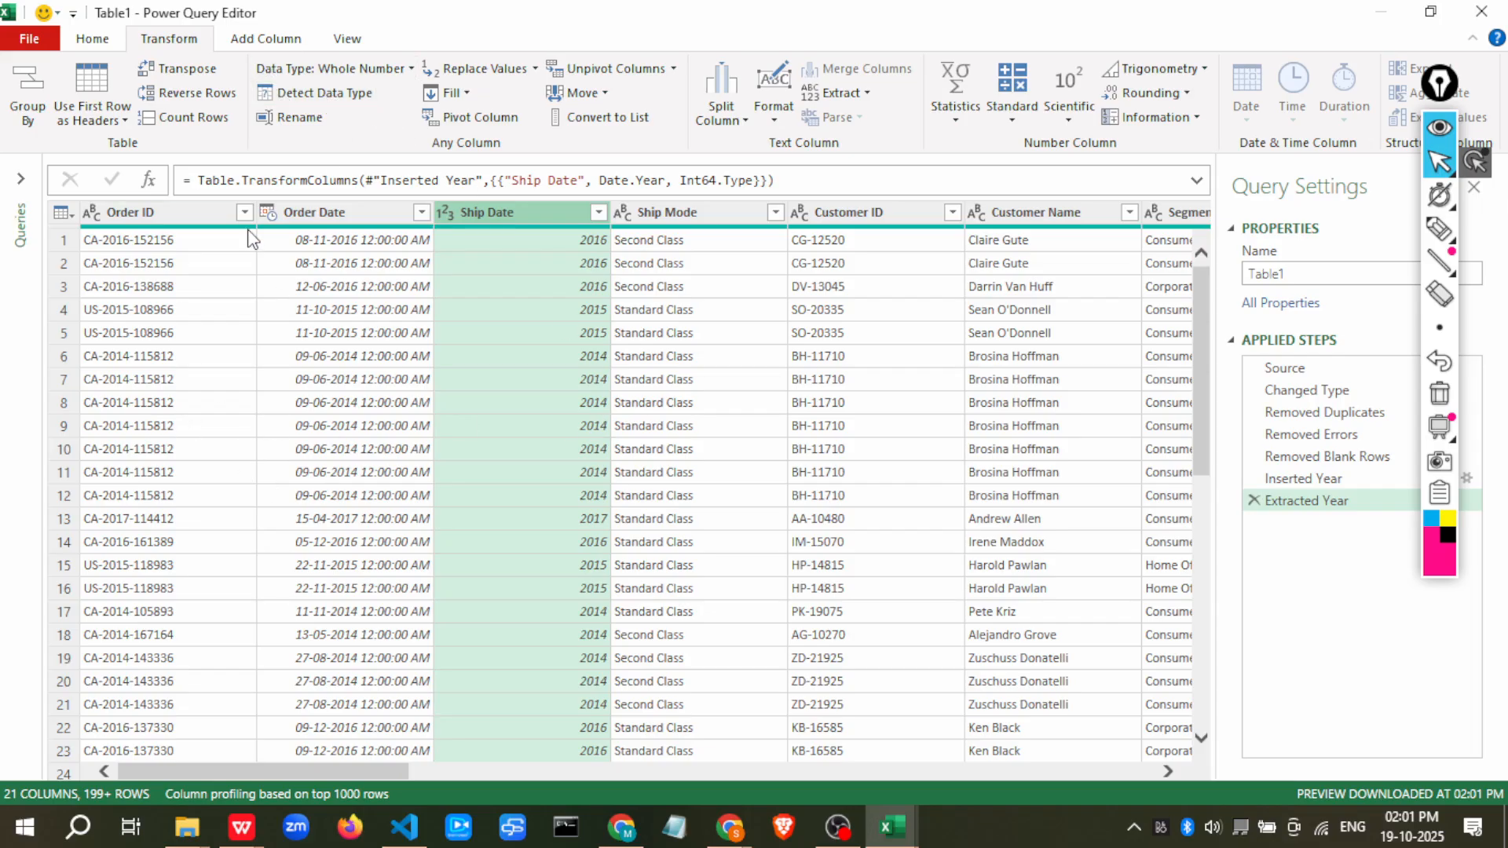
Select all columns and automatically detect their data types
key(ctrl+a)
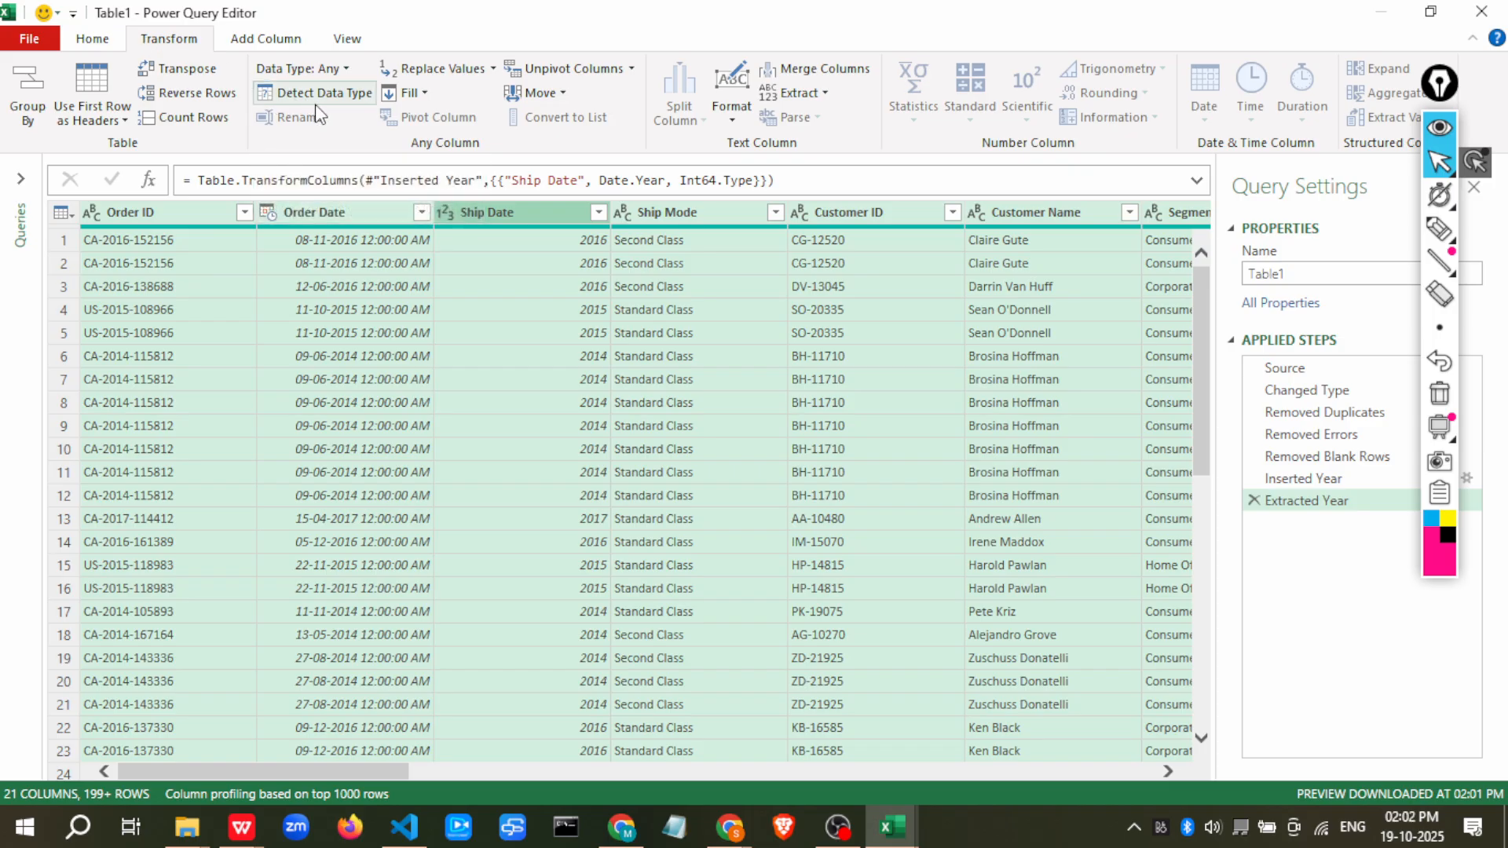
click(316, 103)
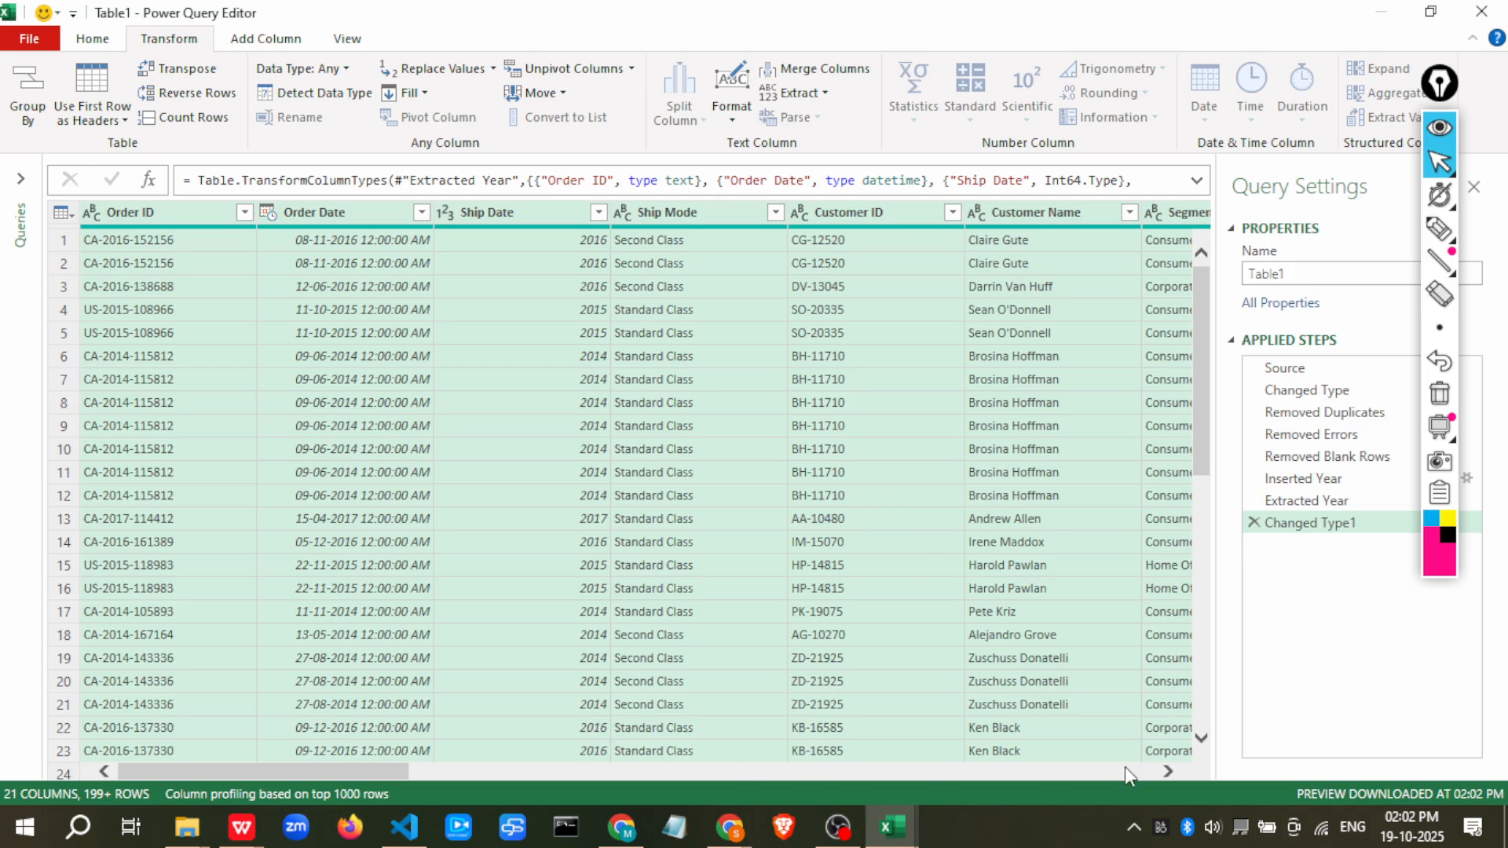
click(1168, 773)
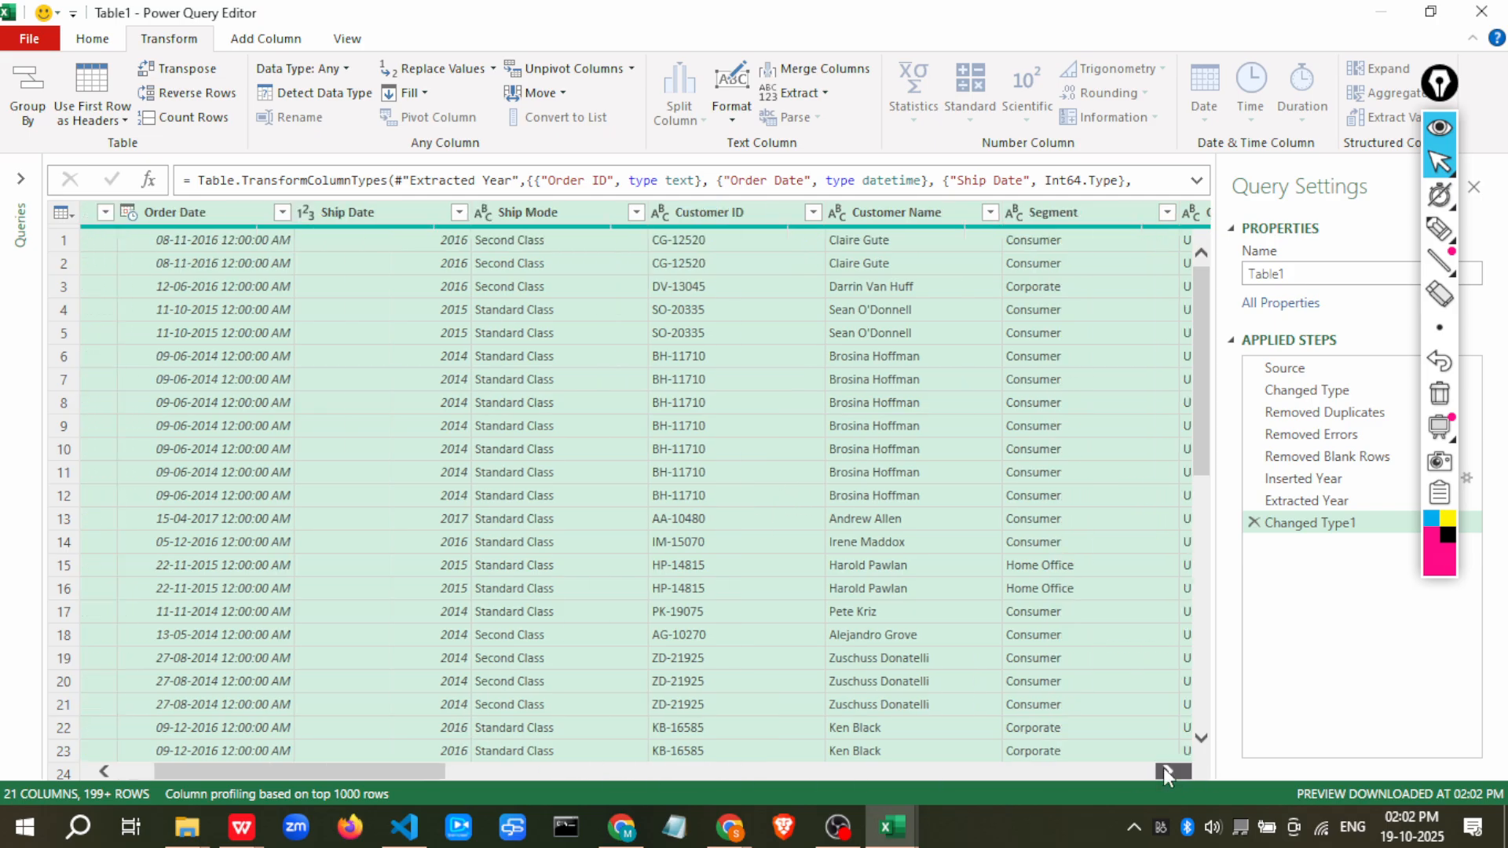
Add a conditional column named Custom that returns "profit" when Profit is greater than 0, otherwise "loss"
click(261, 44)
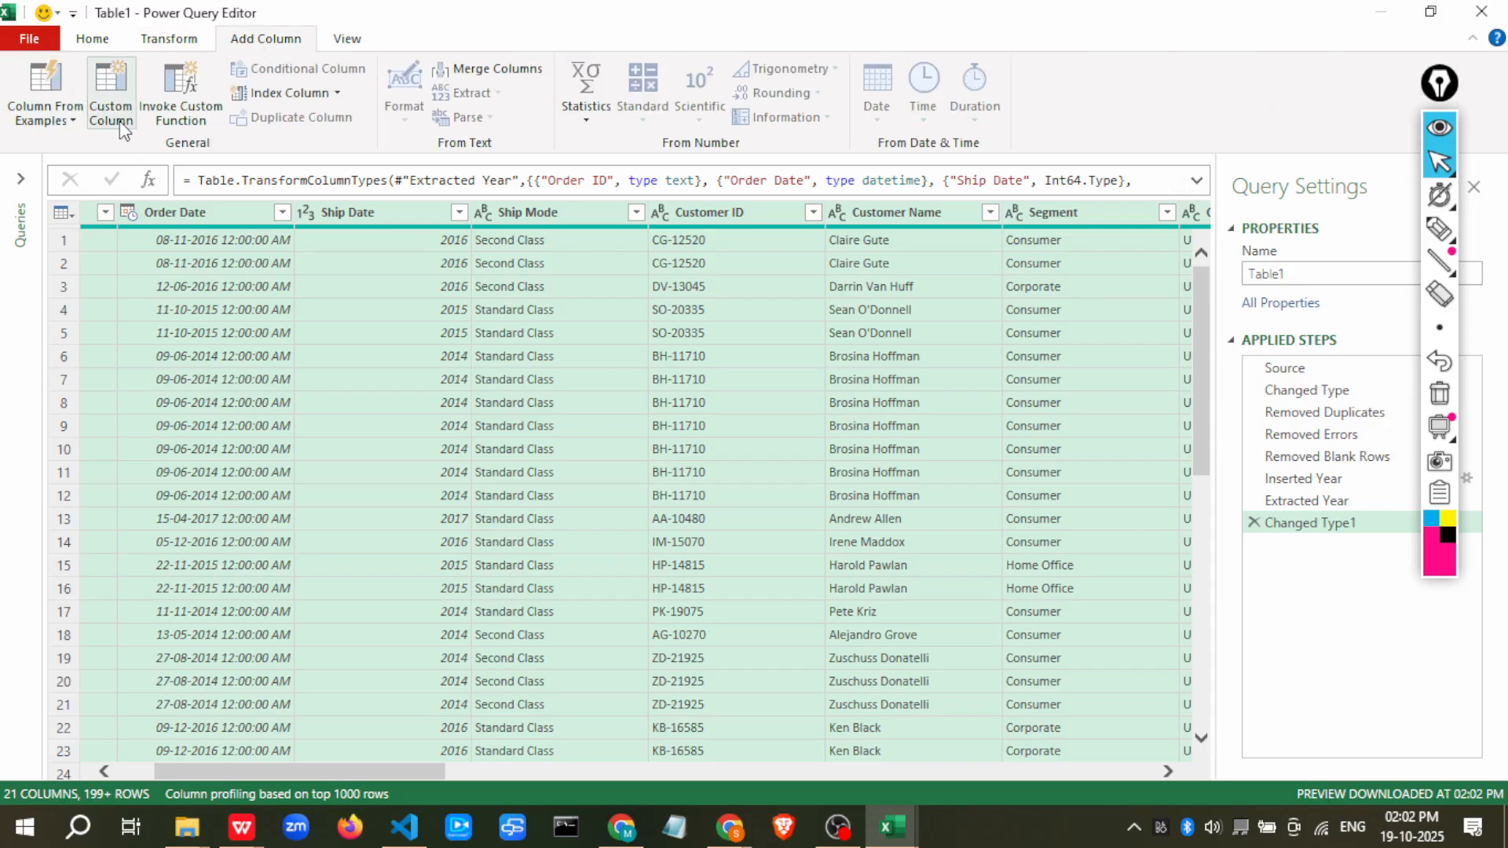
click(796, 292)
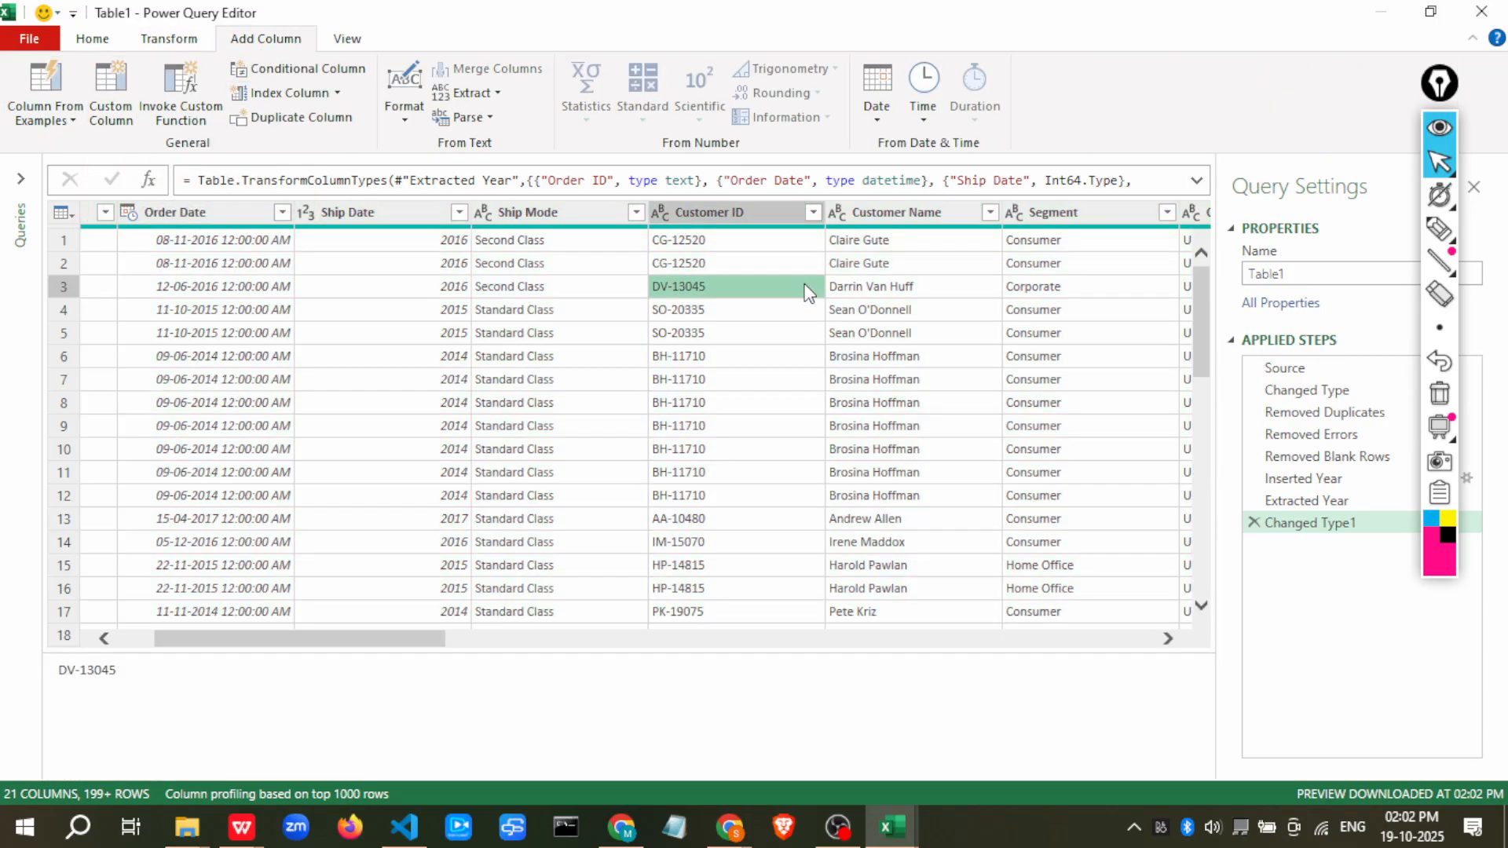
click(314, 72)
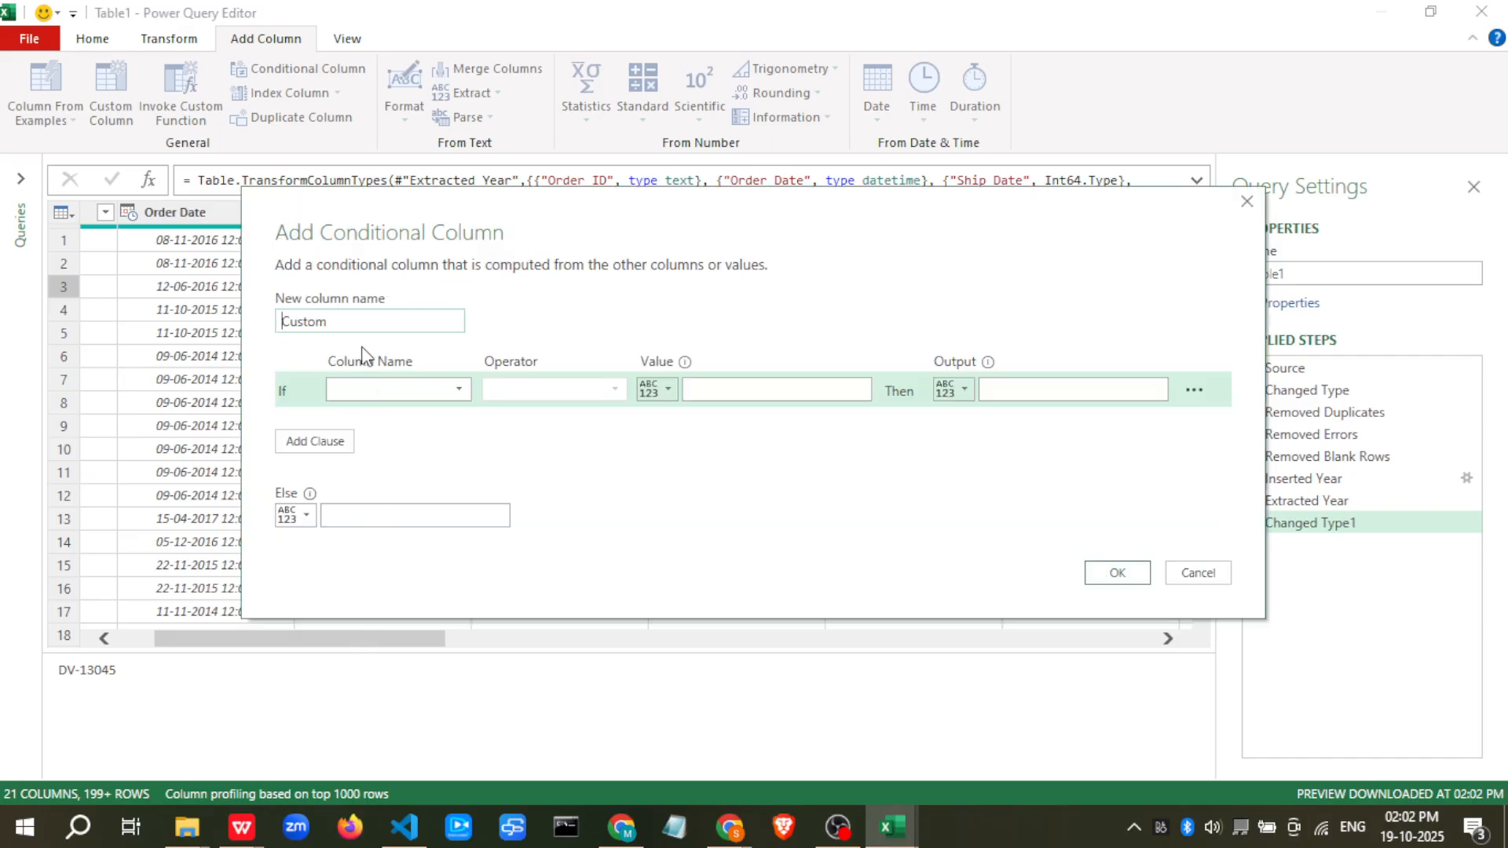
click(364, 327)
click(404, 390)
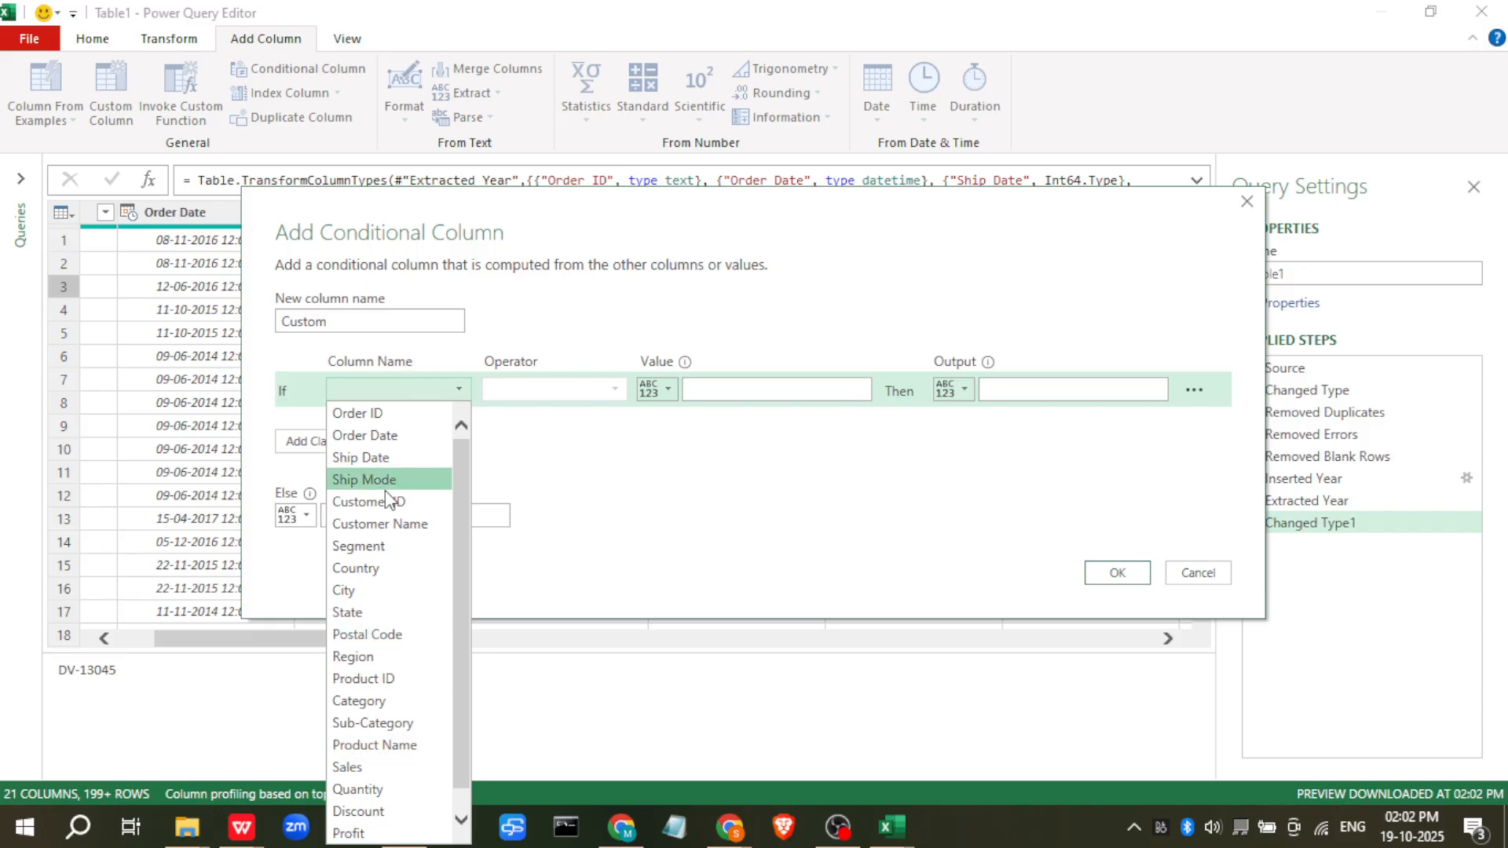
click(363, 834)
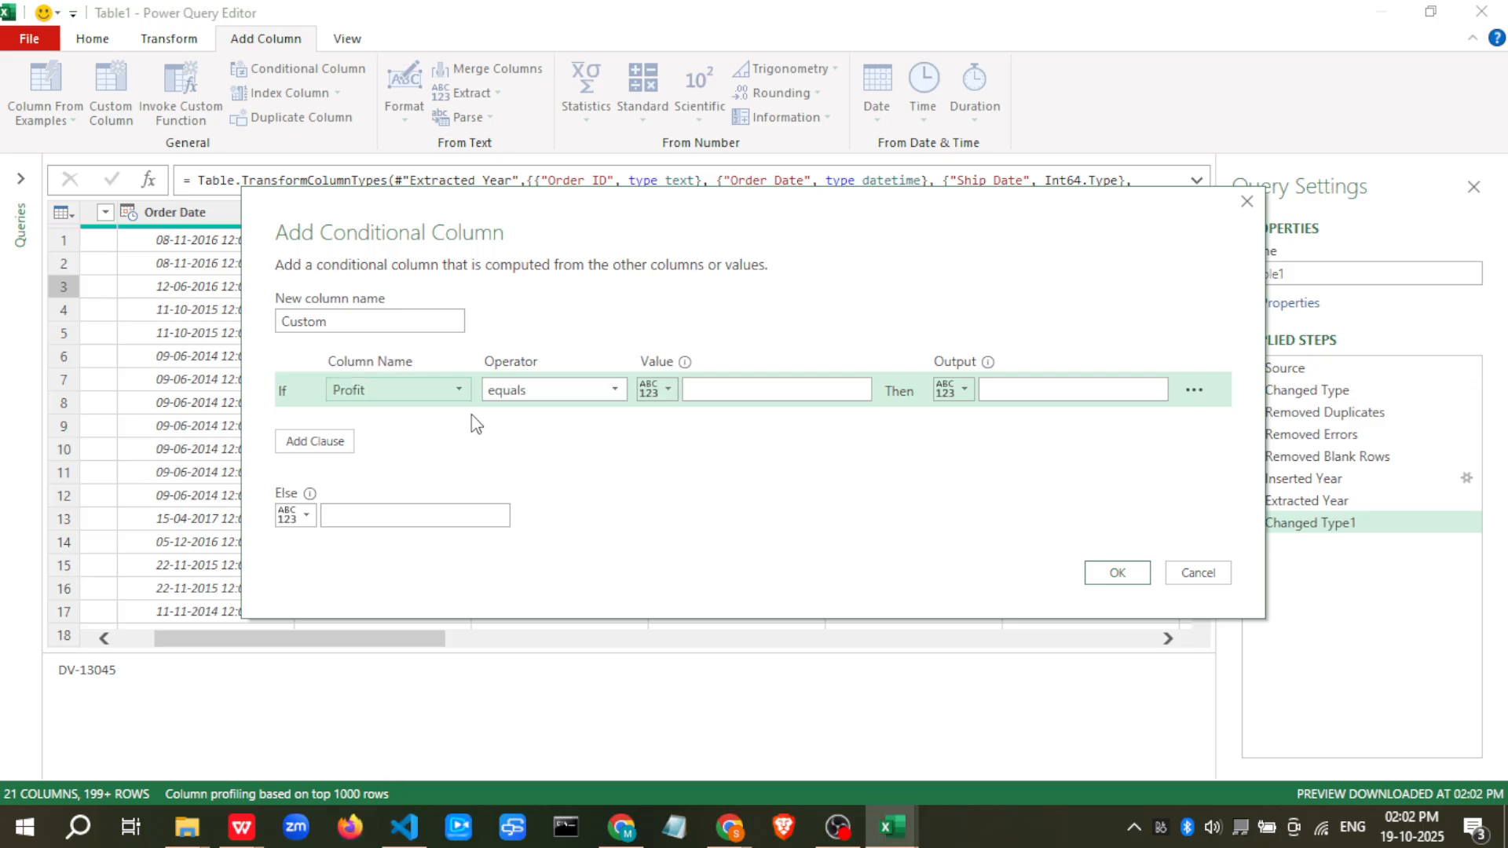
click(562, 394)
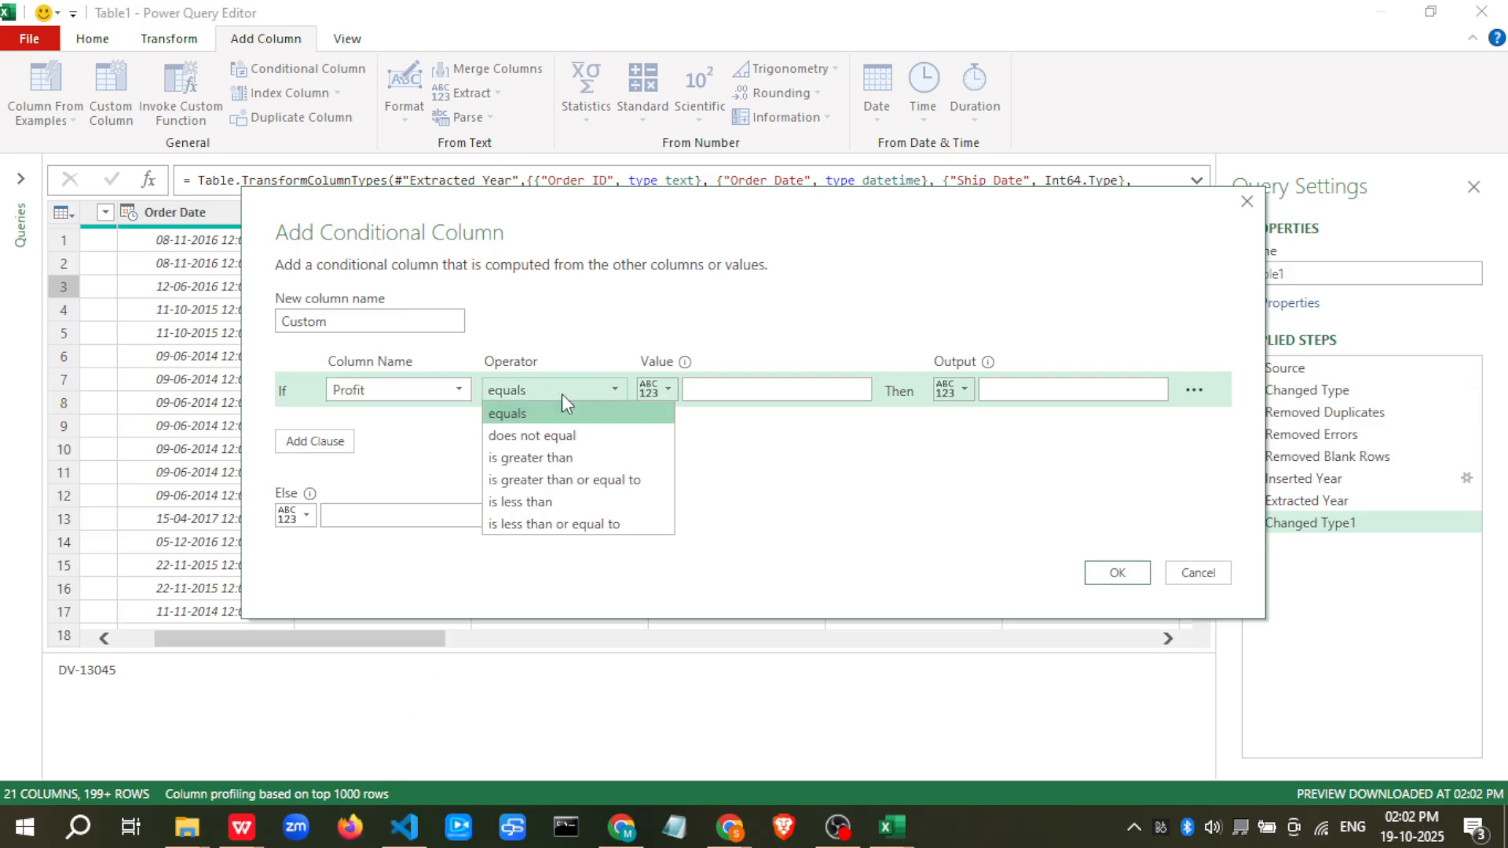
click(572, 457)
click(751, 385)
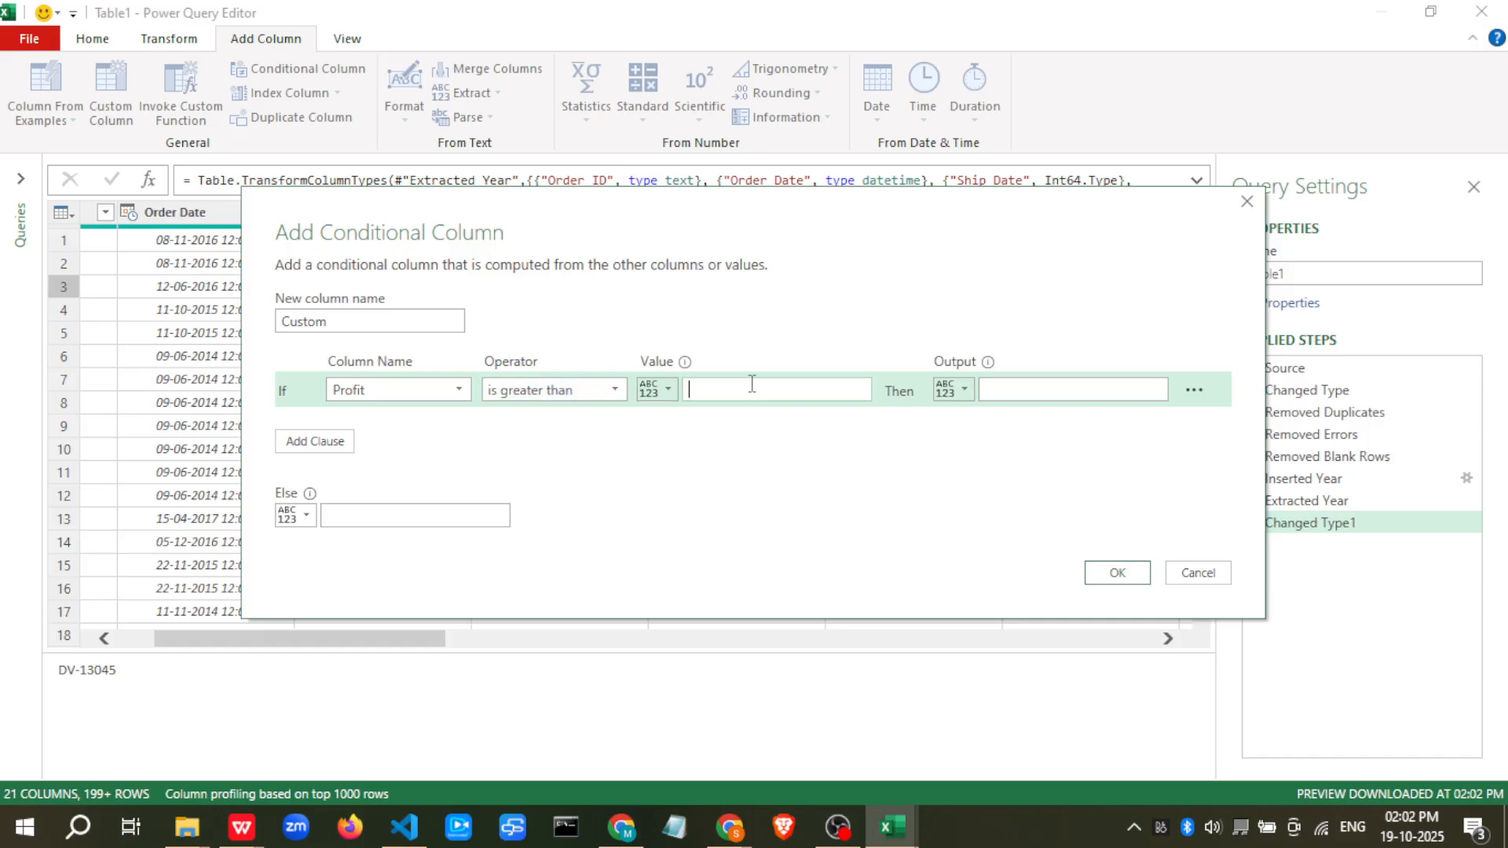
text(0)
click(1091, 390)
text(profit)
click(390, 513)
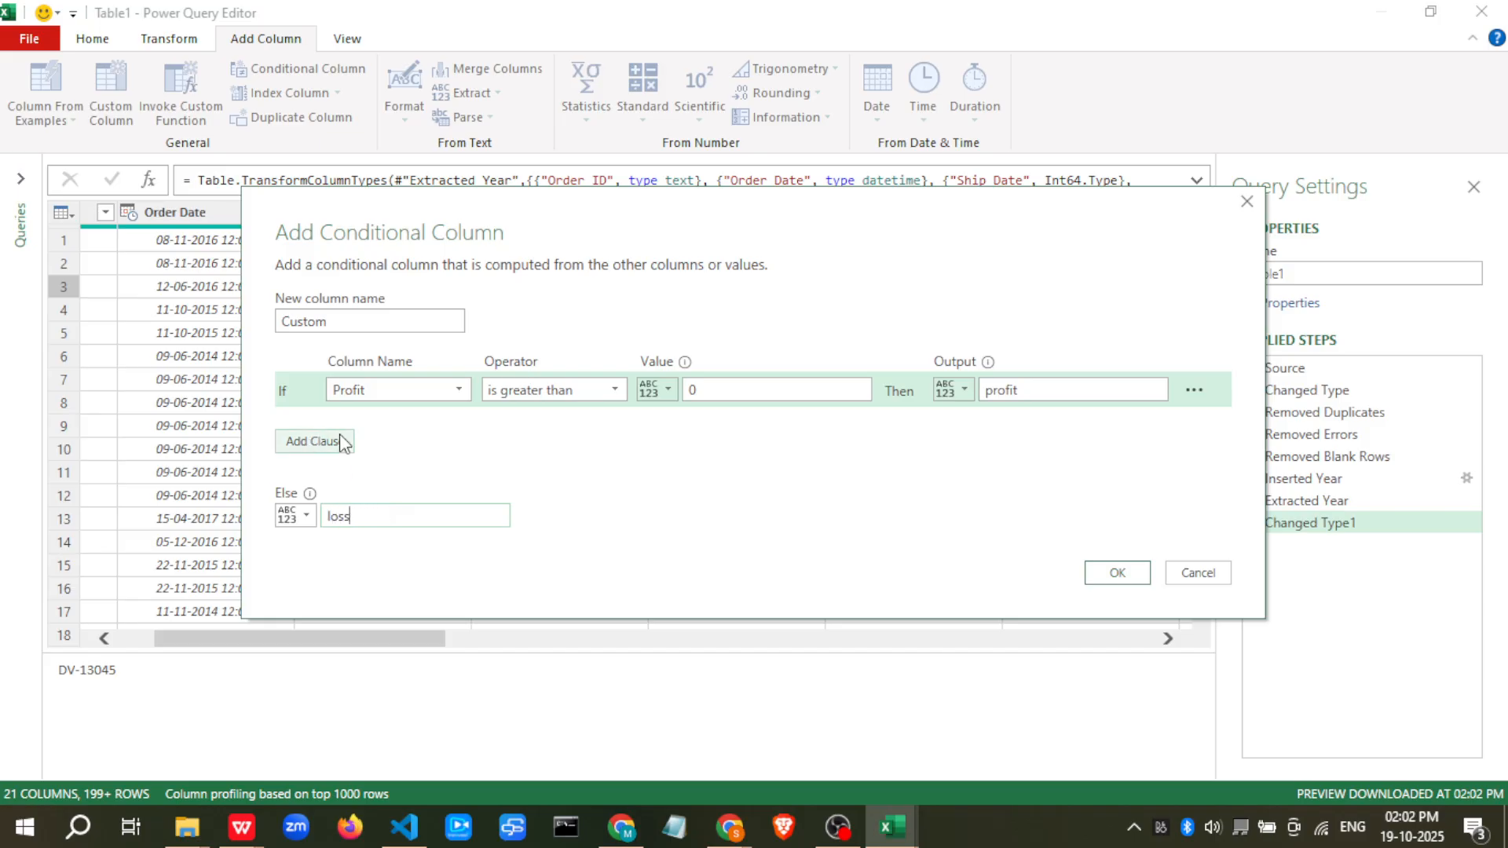
click(1102, 572)
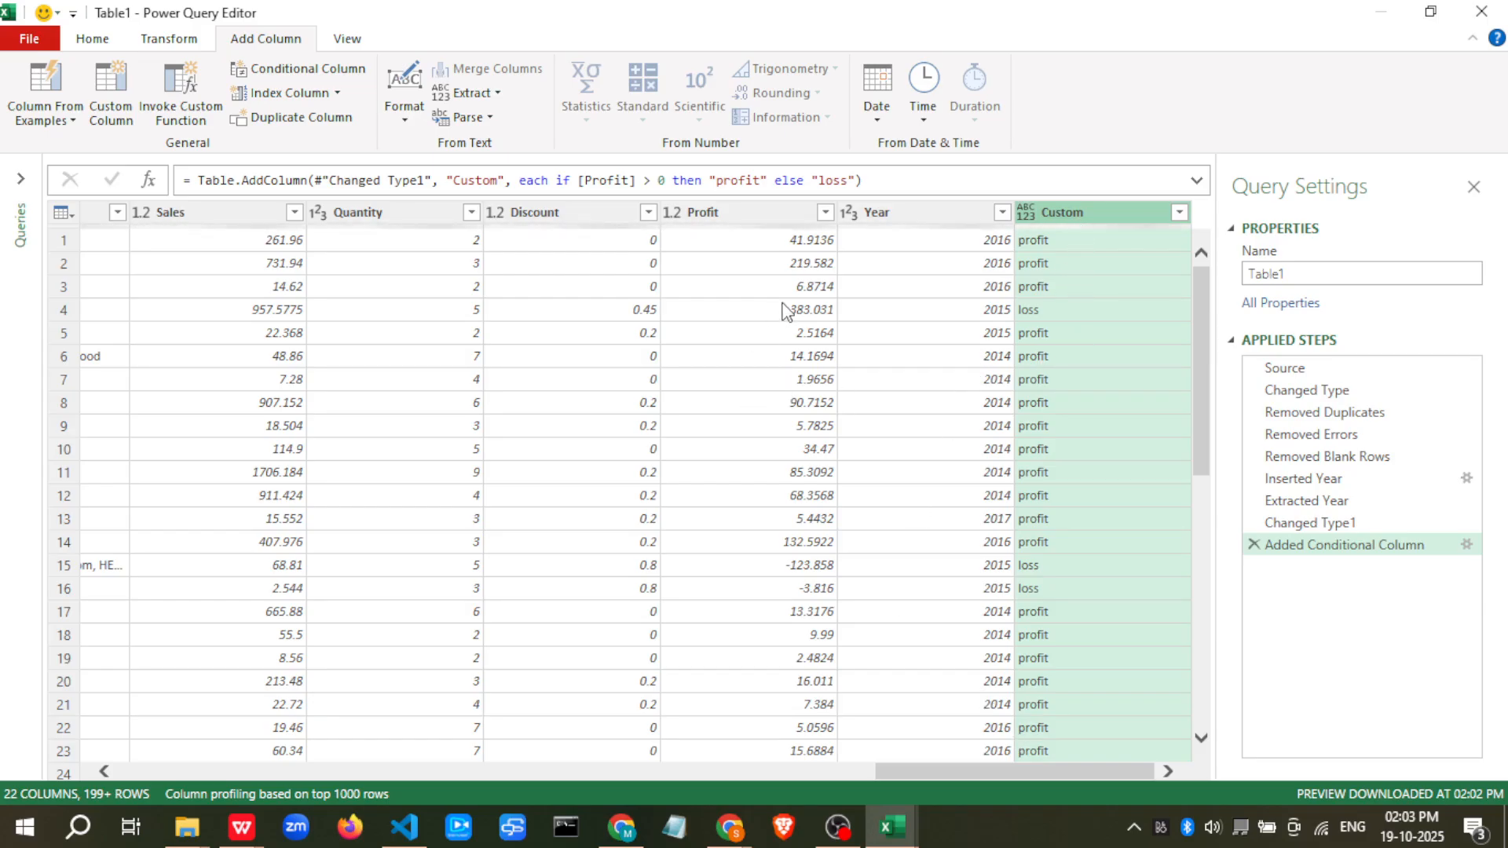
Inspect the Profit values against the labels in the new Custom column
click(750, 309)
click(1060, 314)
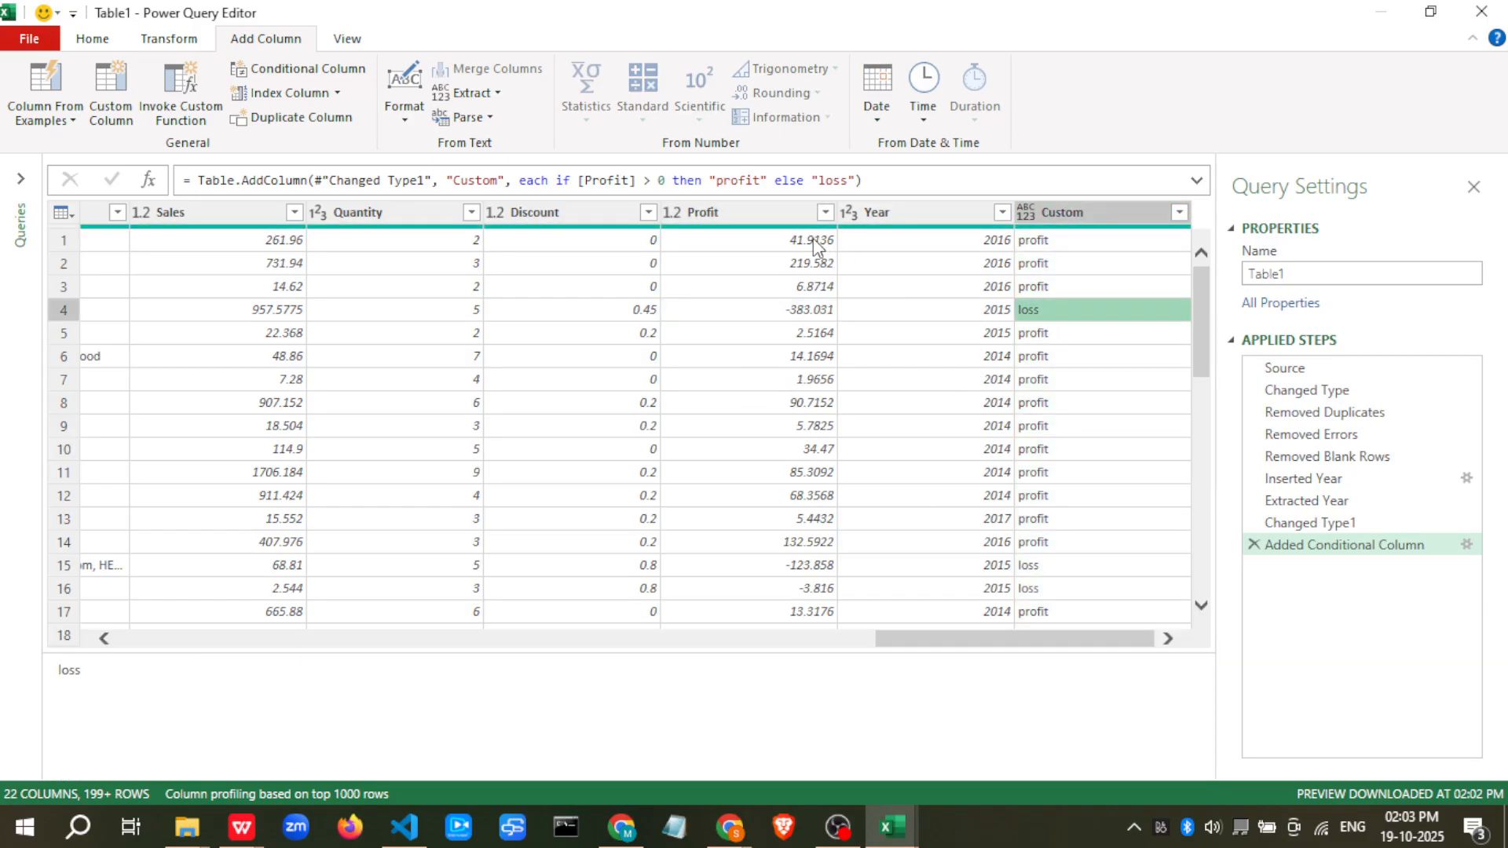
click(811, 239)
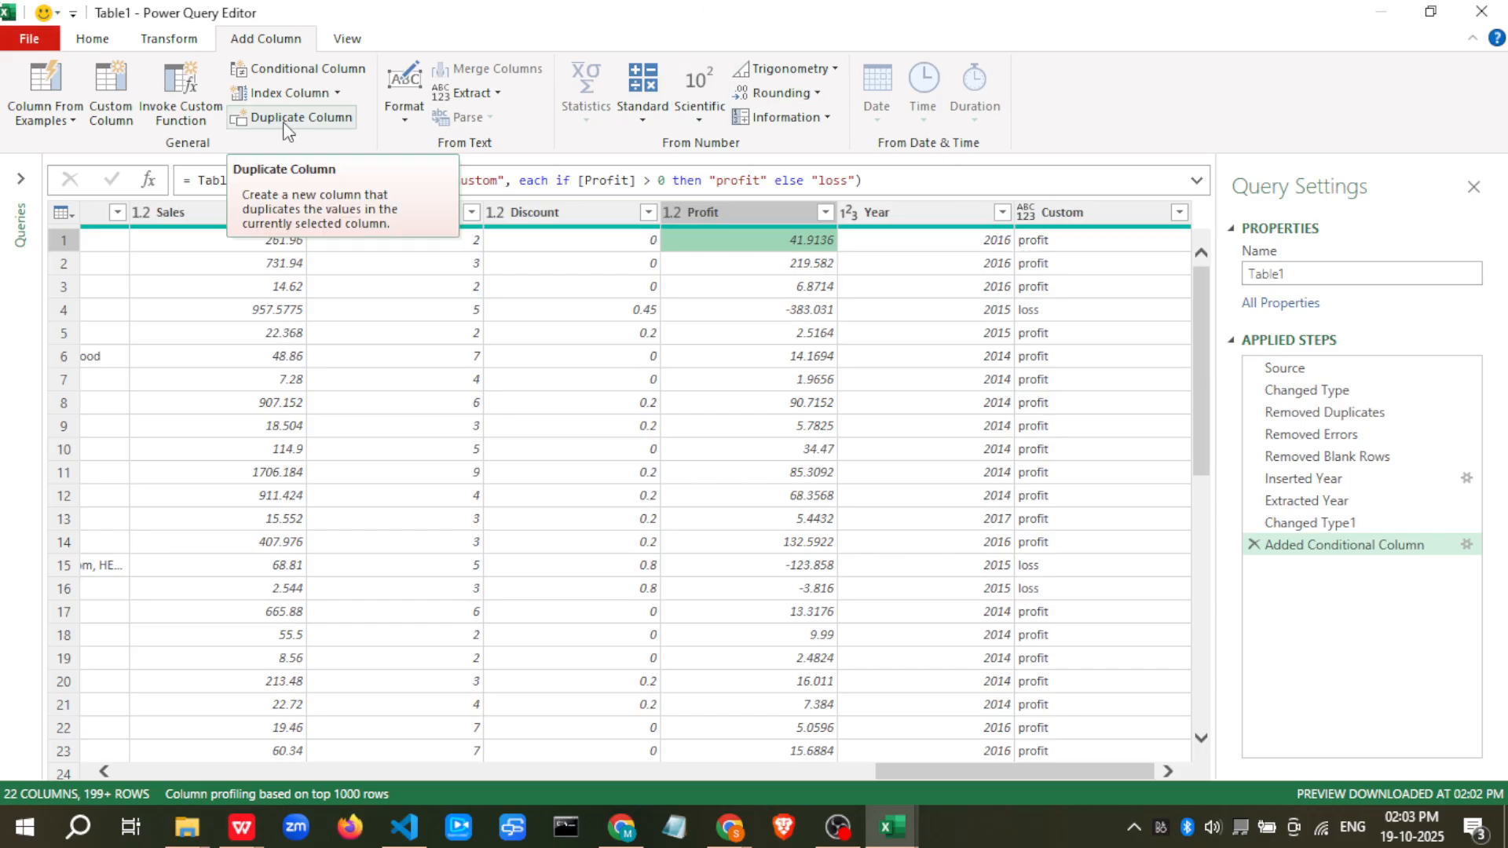
Switch to the browser and read through the Module 19 and Module 19.1 Power Query notes, then return
key(alt+Tab)
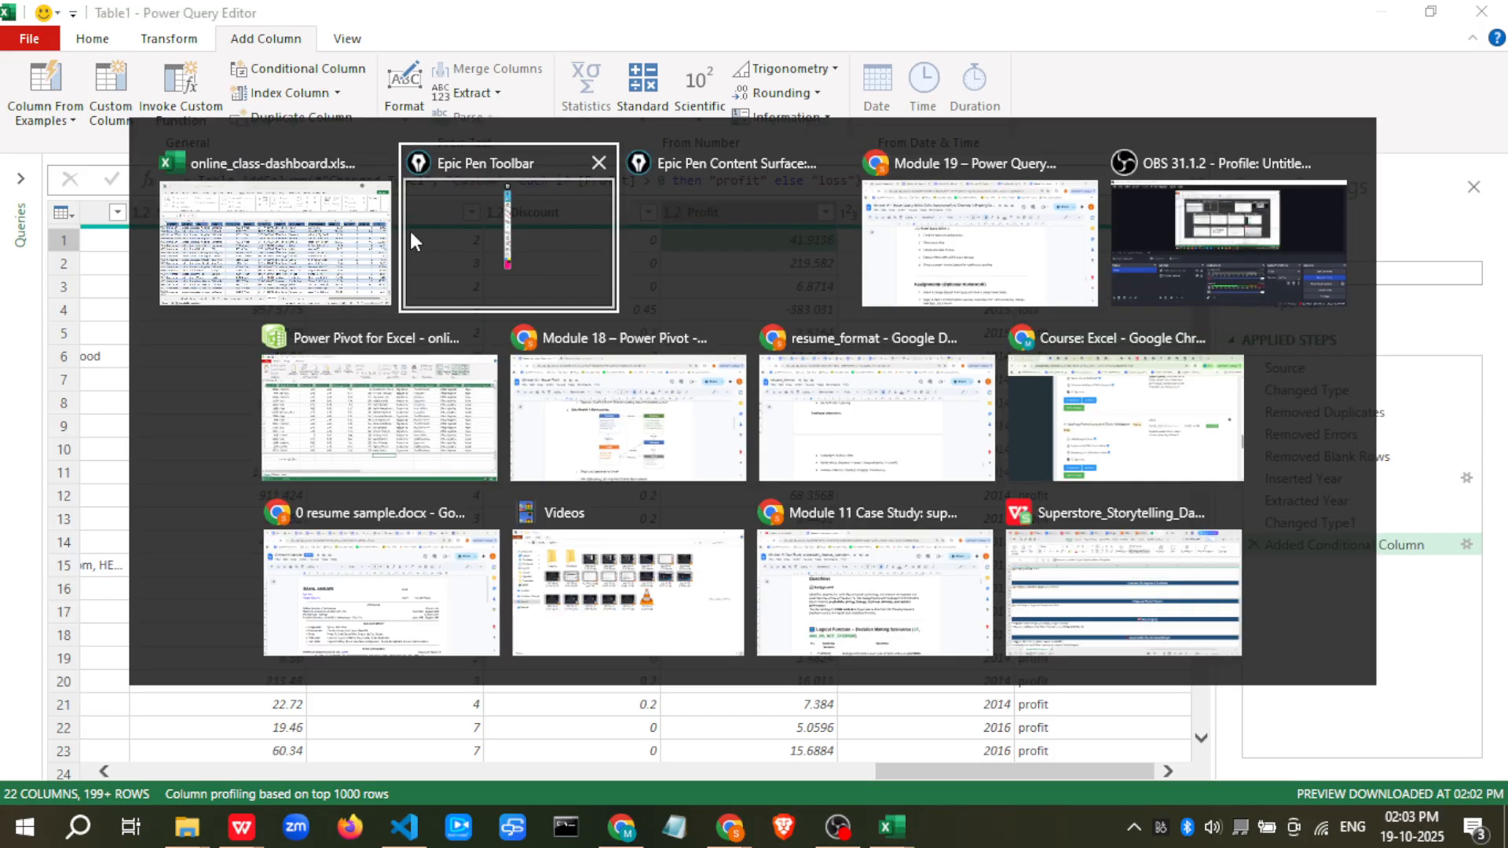
click(911, 259)
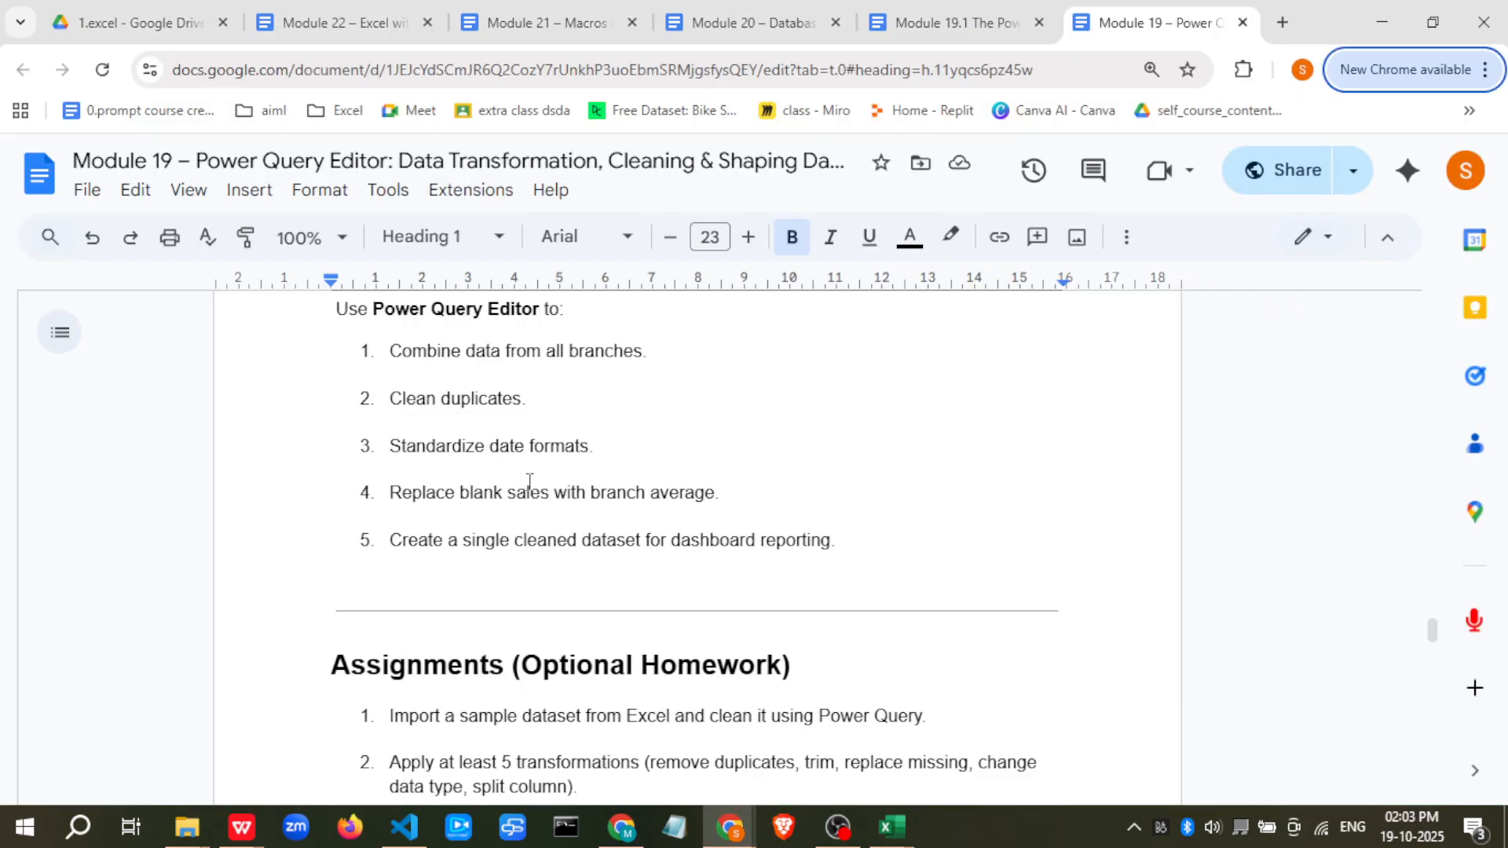
scroll(528, 483, down, 20)
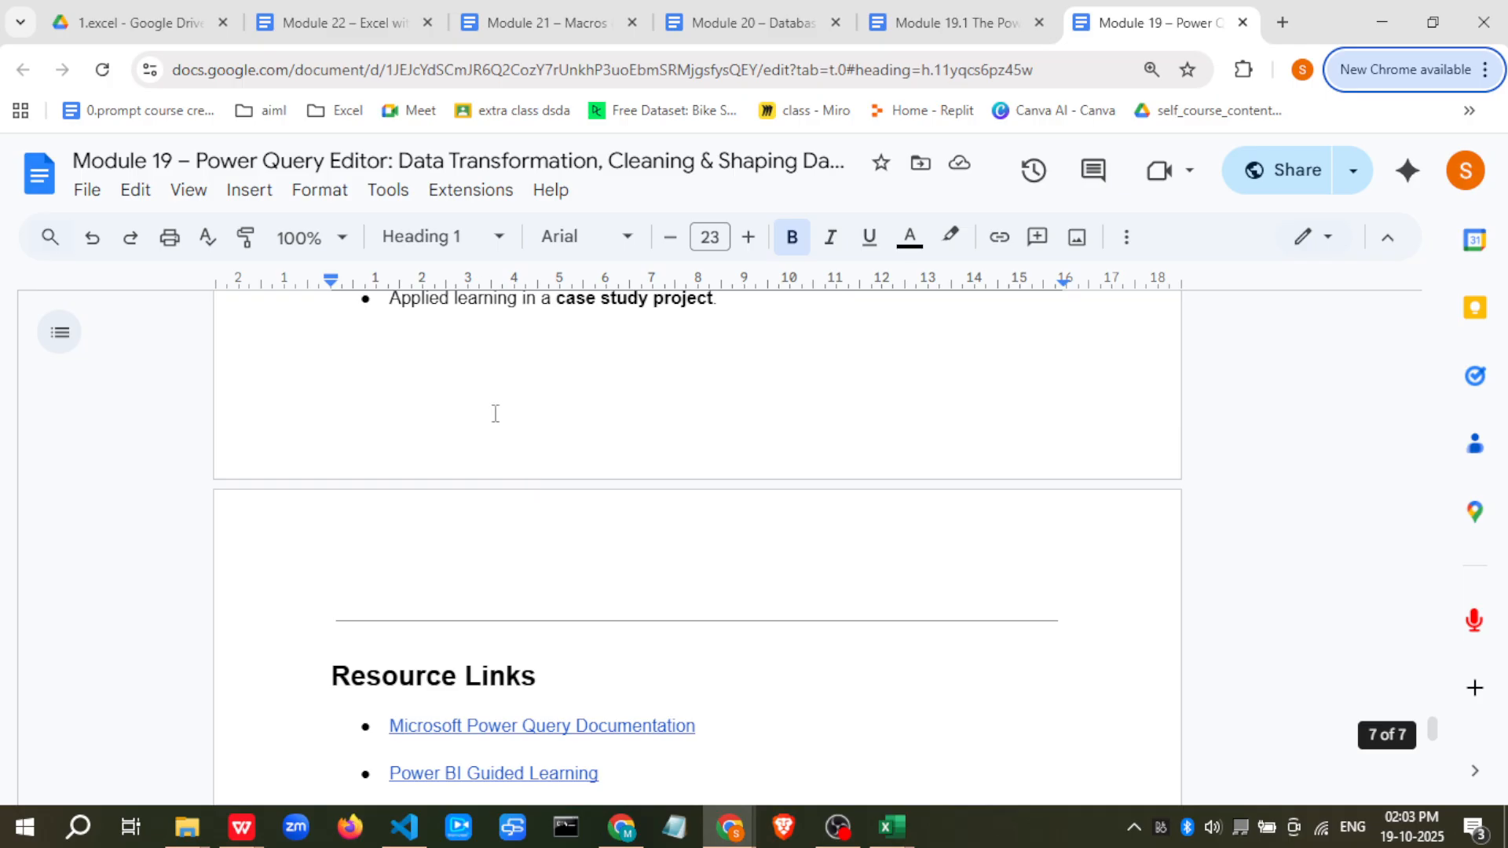
click(895, 21)
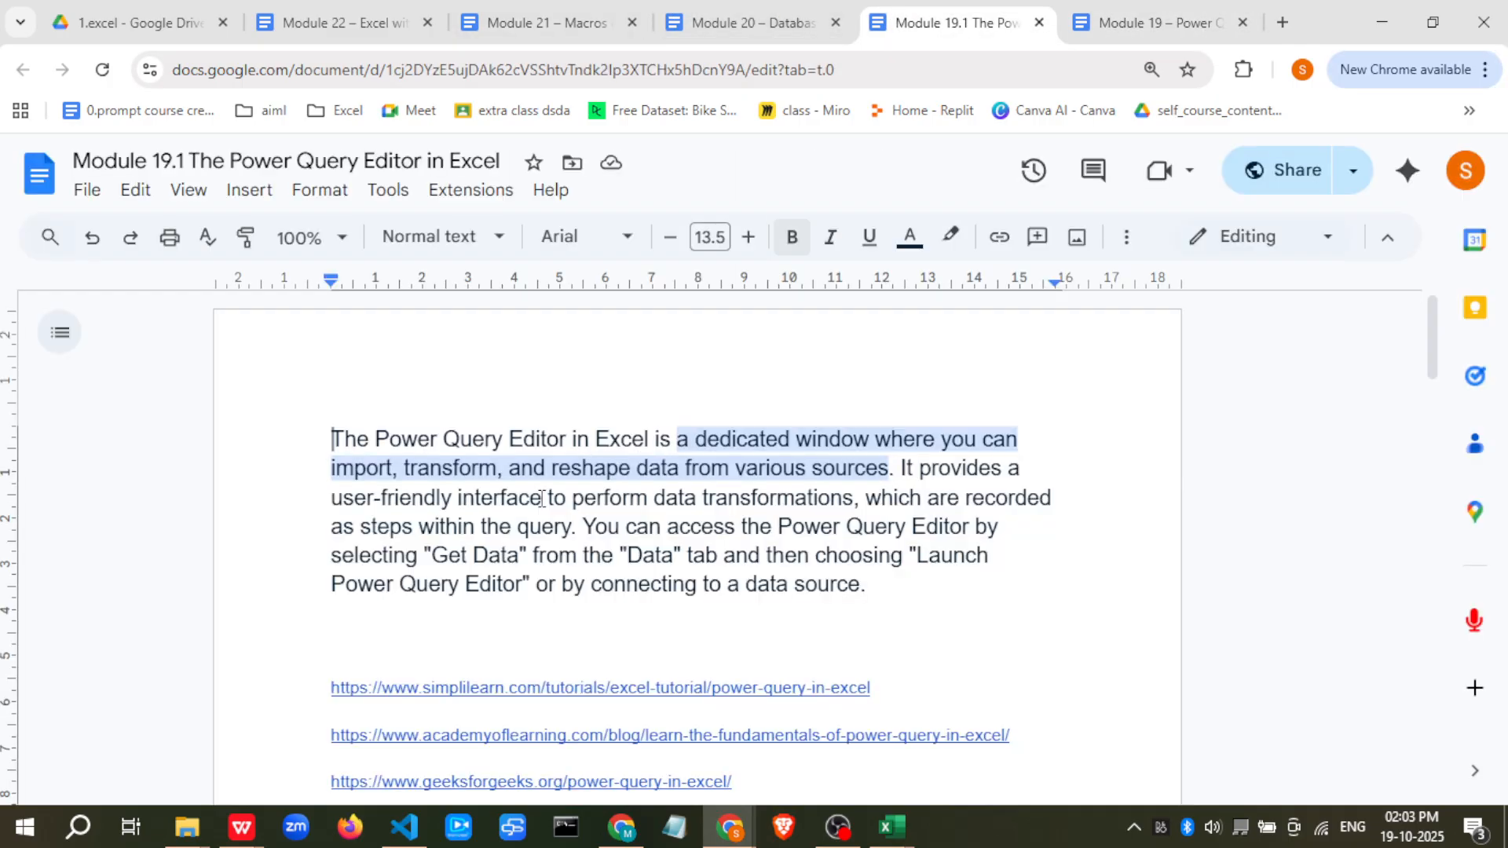
scroll(541, 499, down, 5)
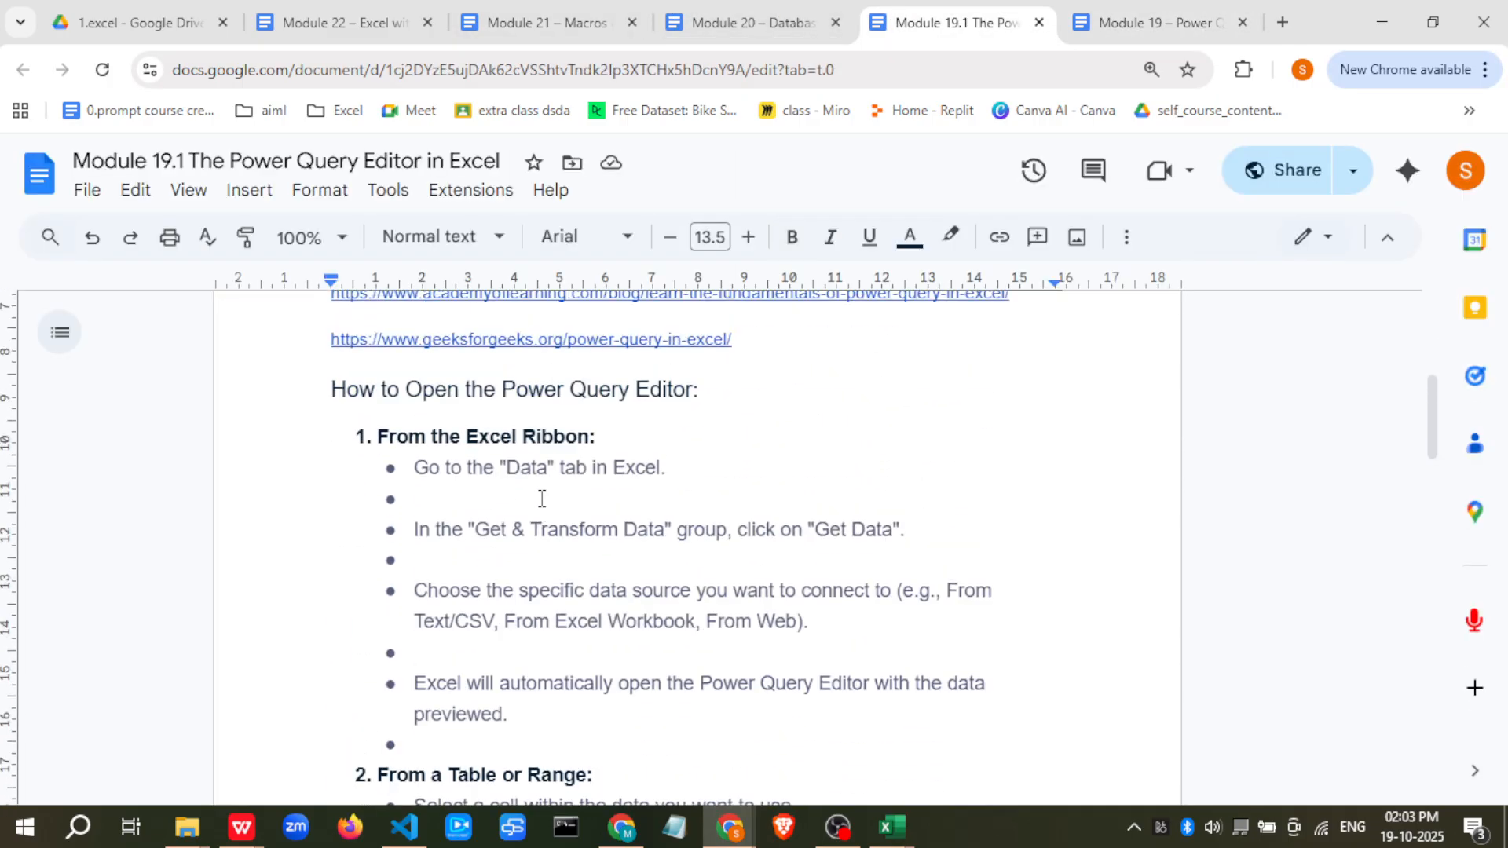
scroll(542, 499, down, 15)
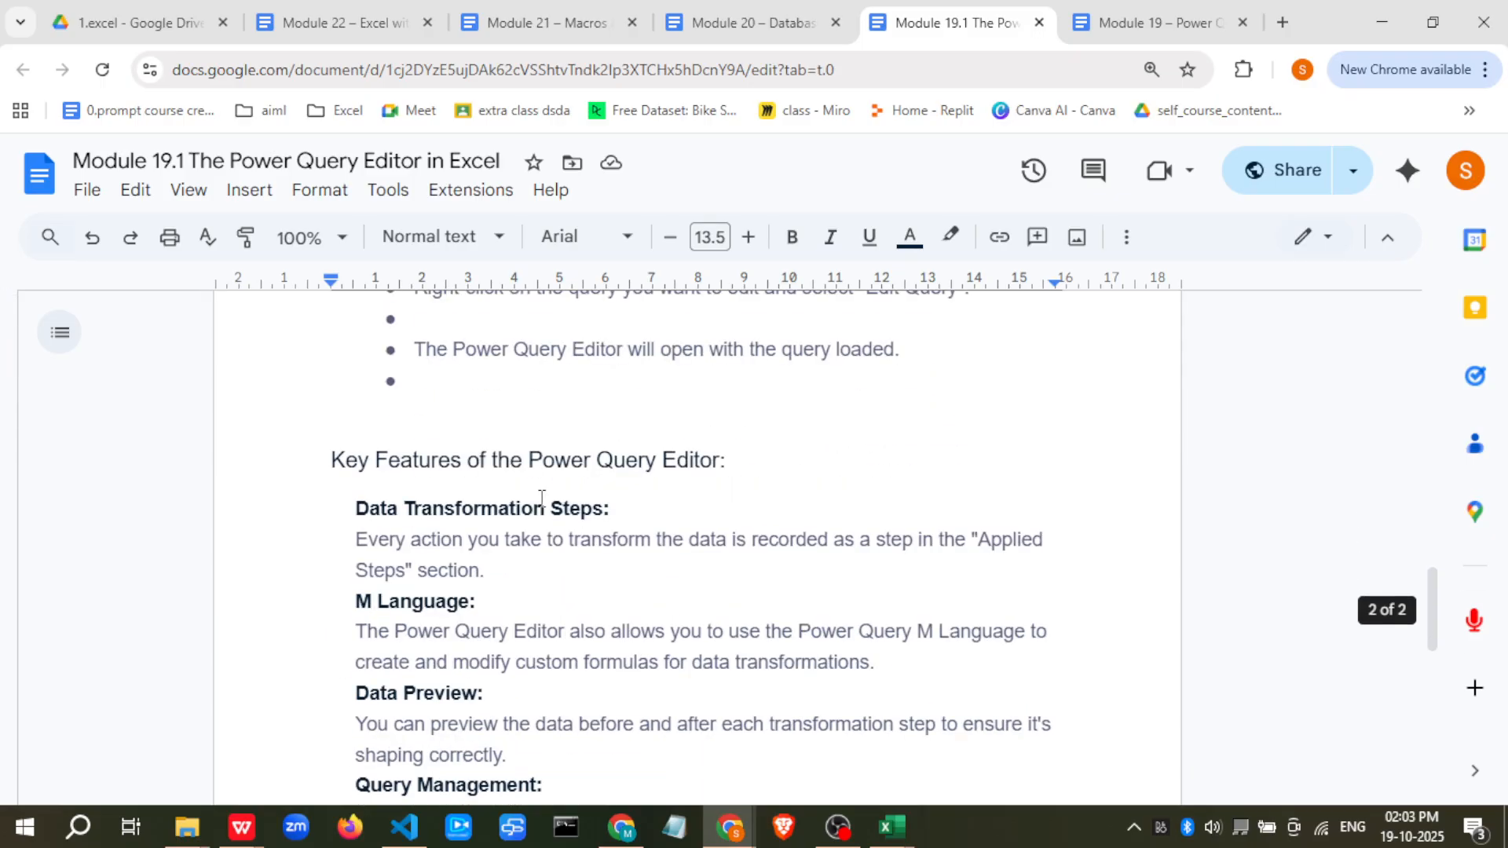
scroll(541, 499, down, 7)
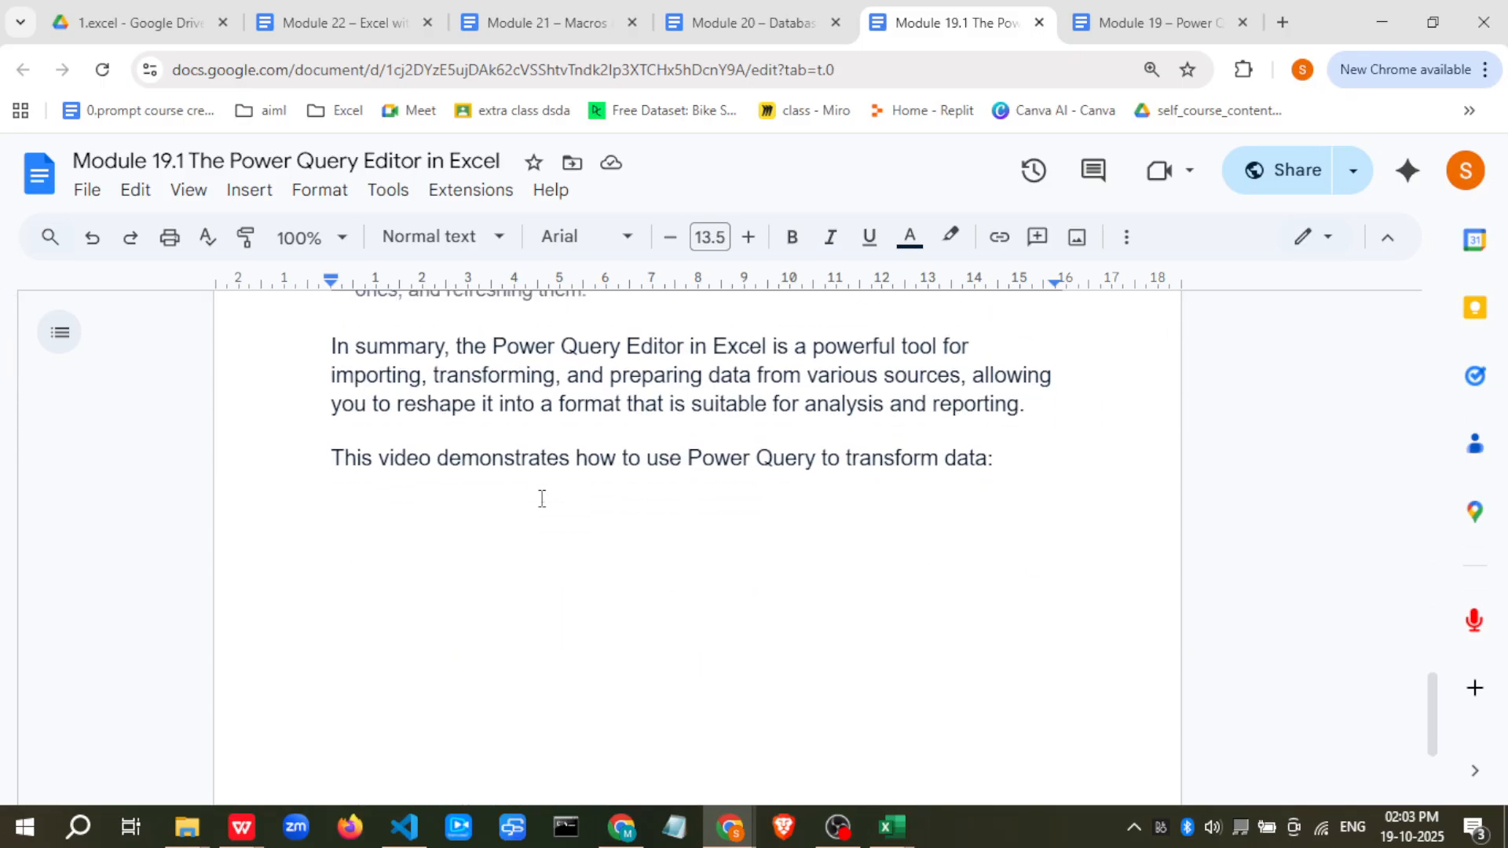
scroll(541, 499, up, 3)
key(alt+Tab)
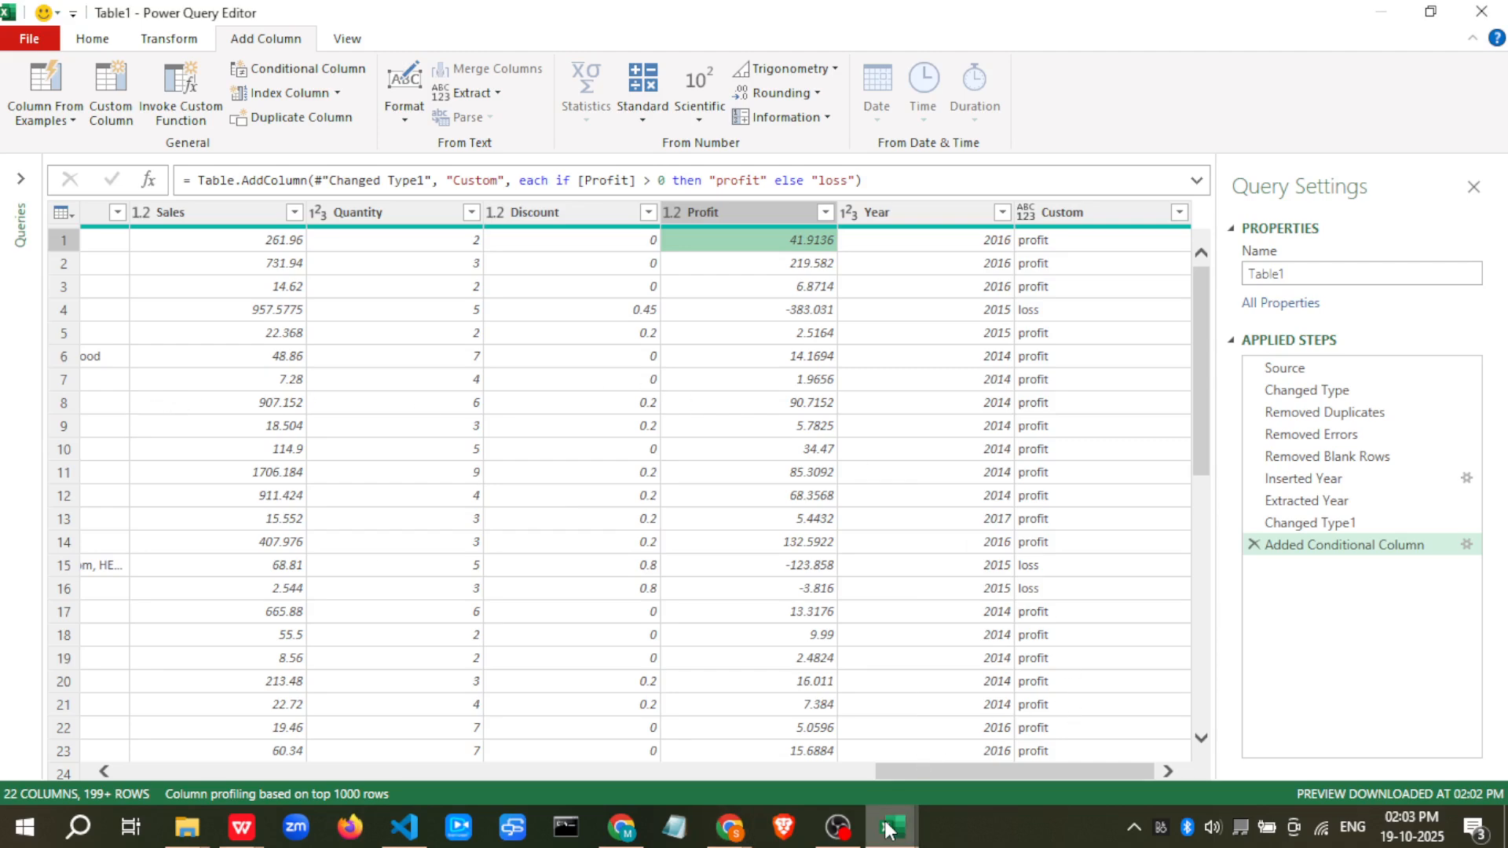
mouse_move(863, 837)
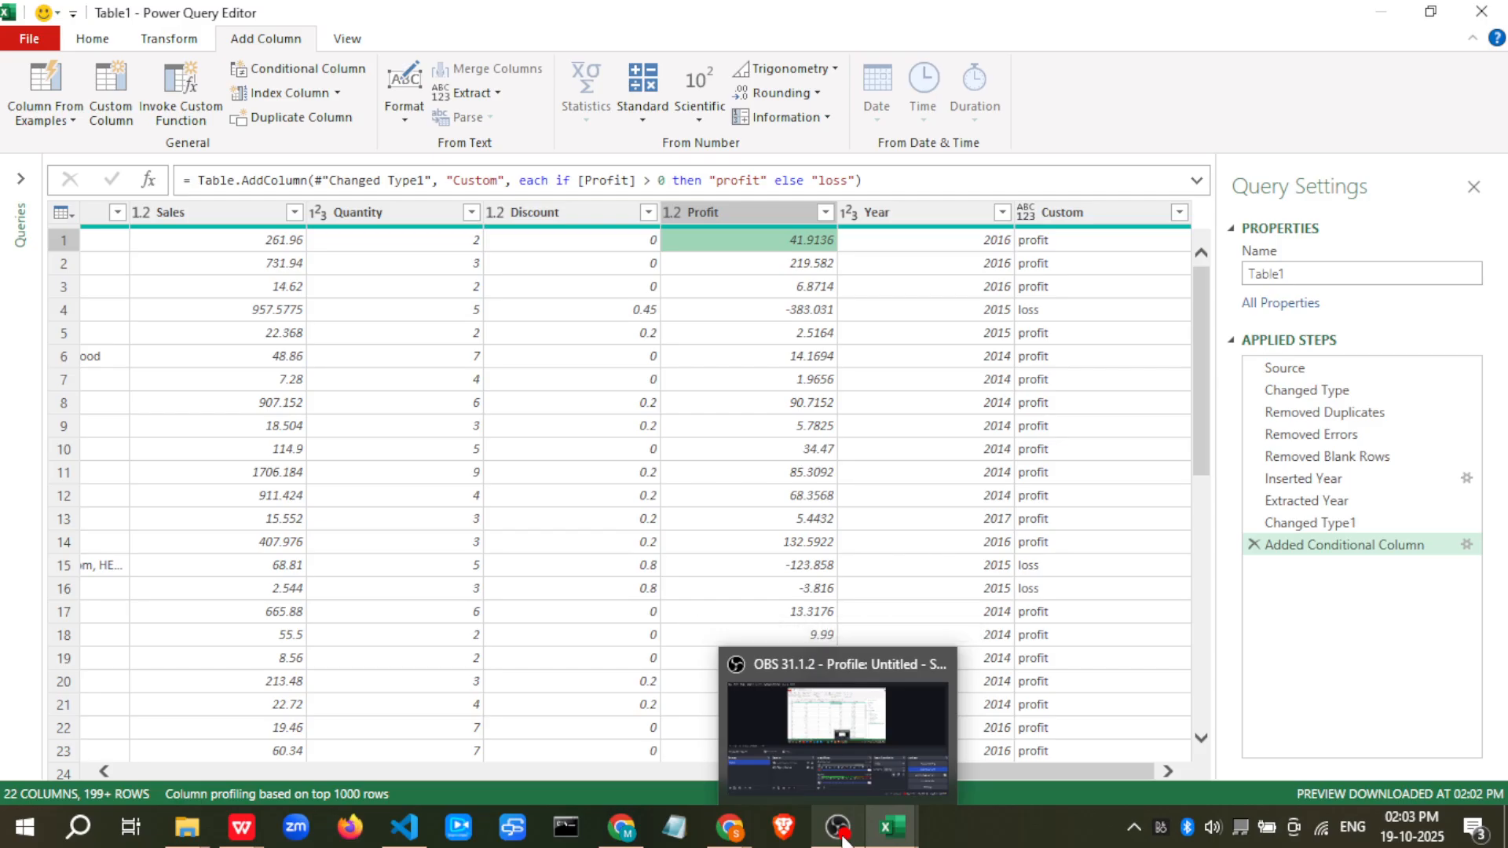
click(843, 837)
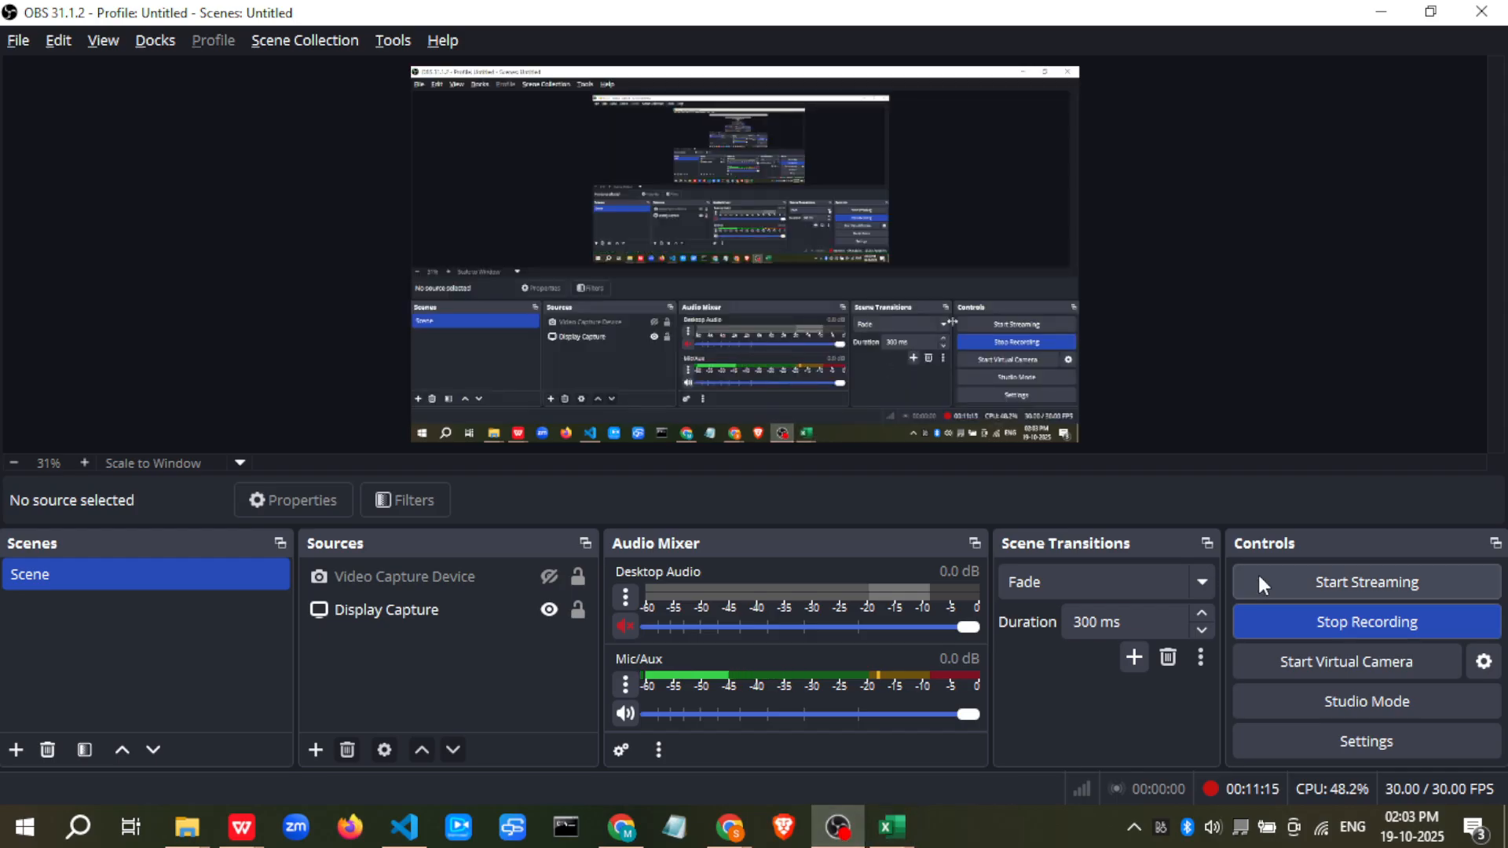